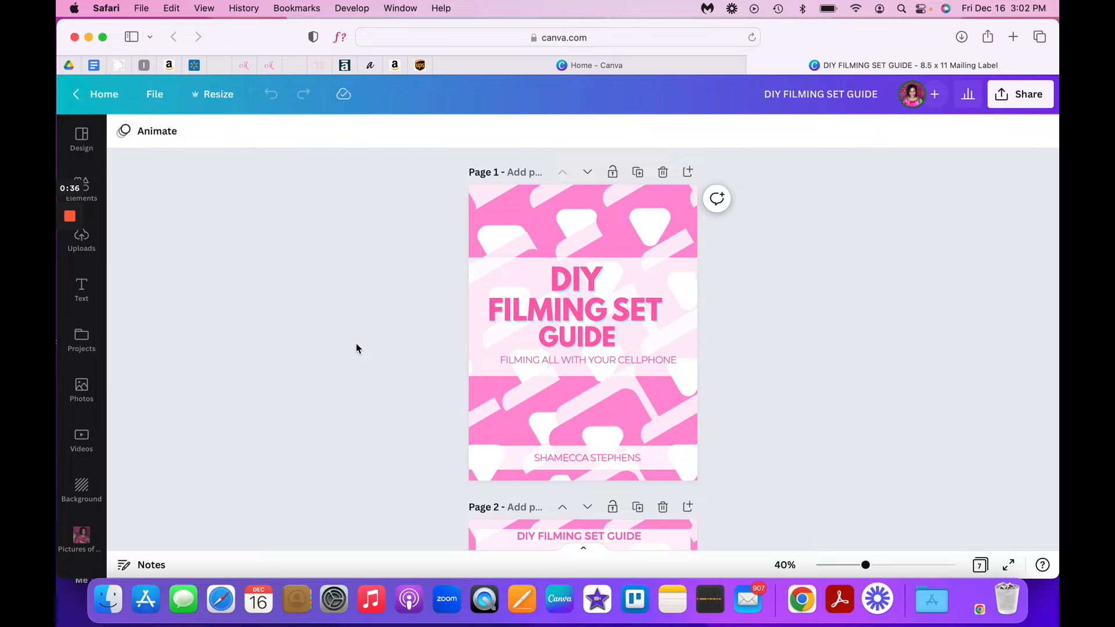
- Look through the pages of the DIY Filming Set Guide, from the cover through the product link pages to the back cover
scroll(442, 357, "down", 2)
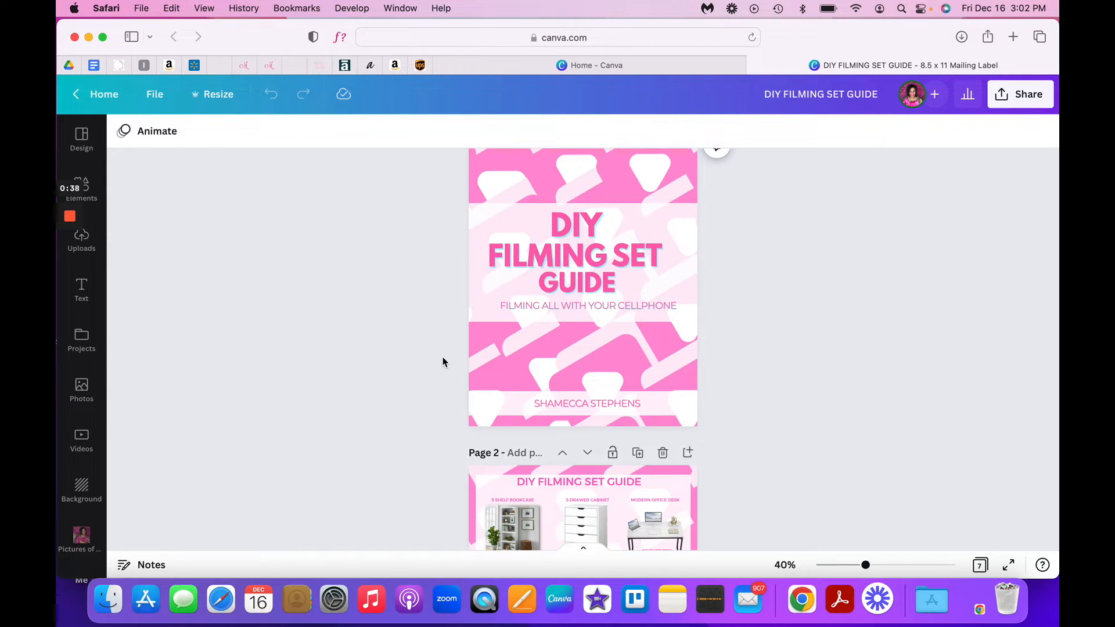
scroll(443, 362, "down", 1)
scroll(443, 361, "down", 7)
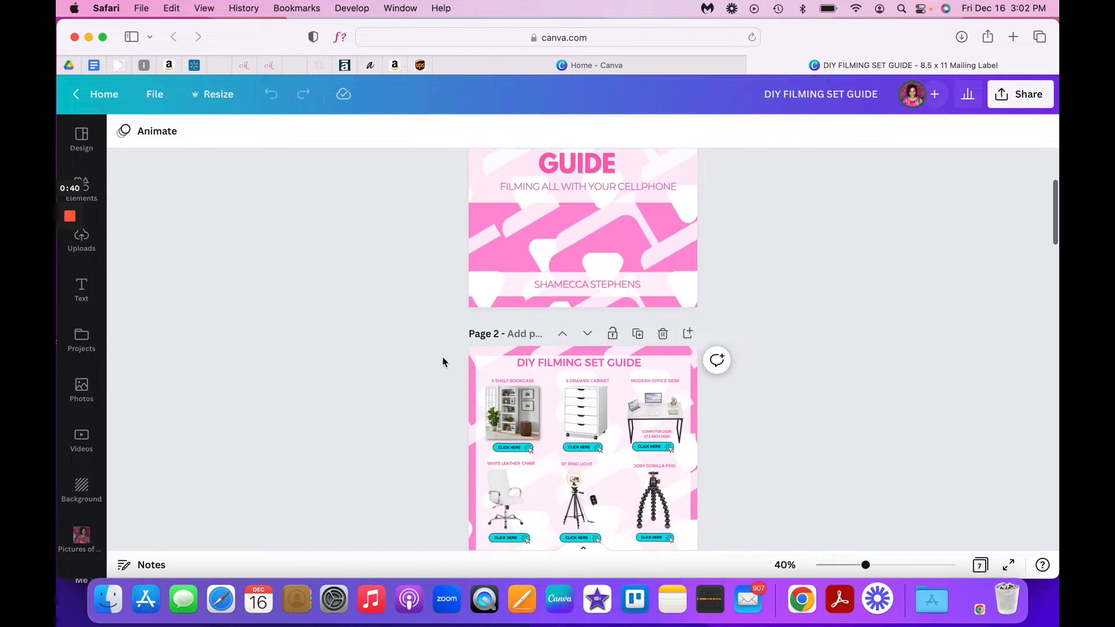
scroll(443, 362, "down", 15)
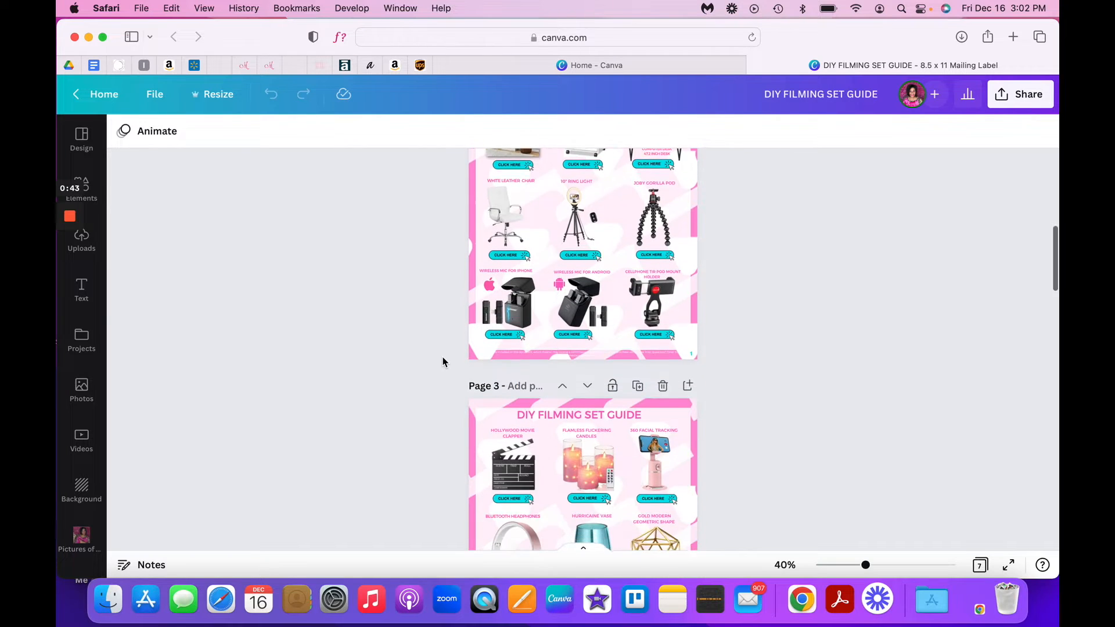
scroll(443, 362, "down", 12)
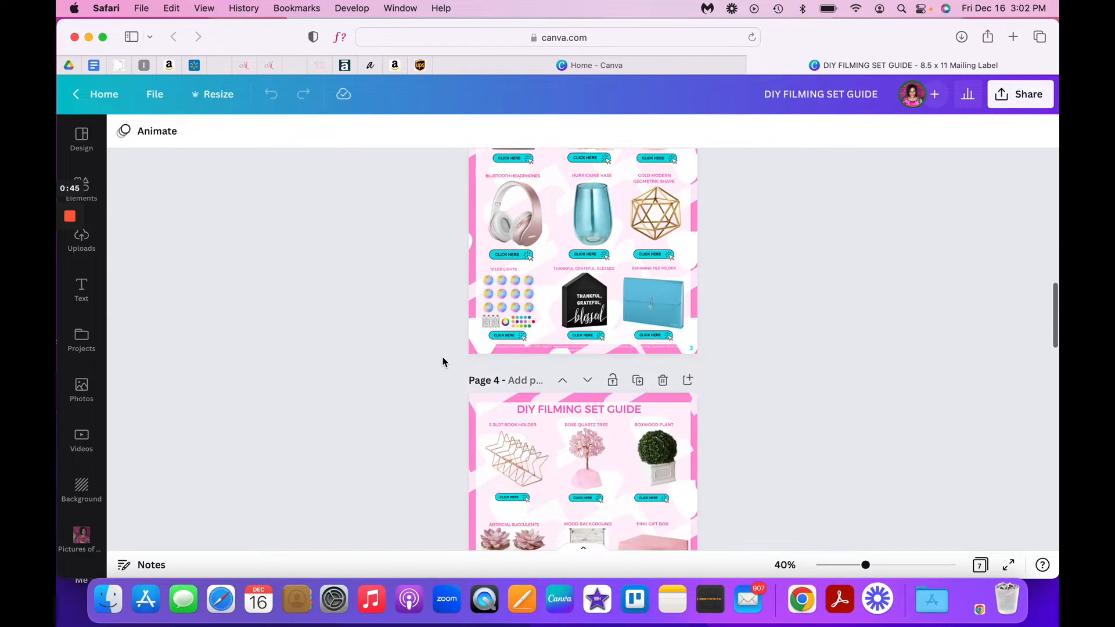
scroll(443, 361, "down", 17)
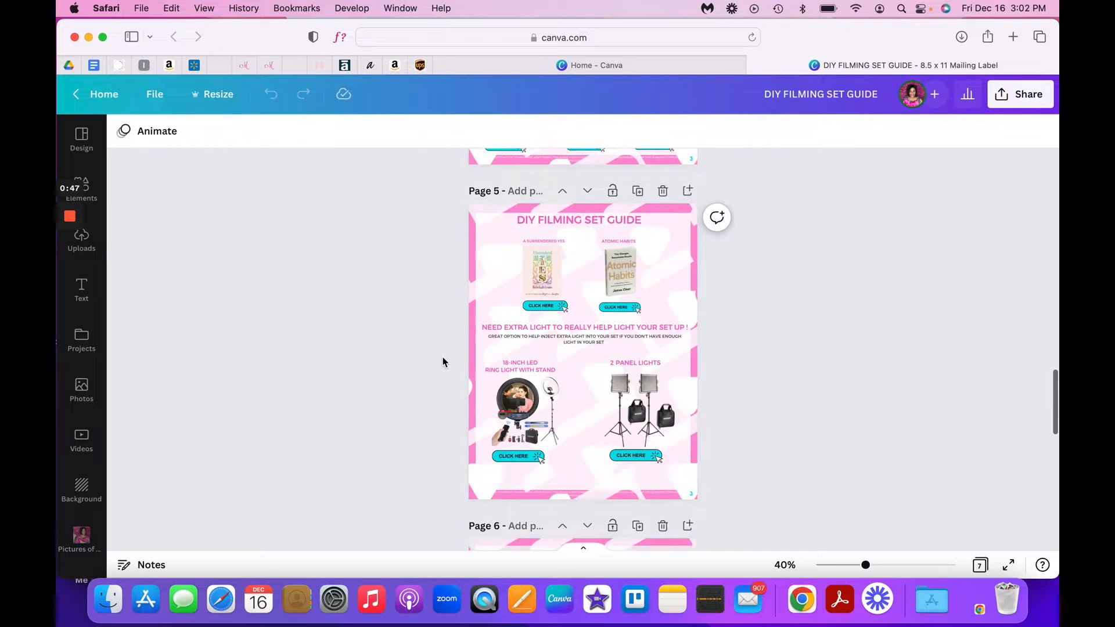
scroll(442, 362, "up", 20)
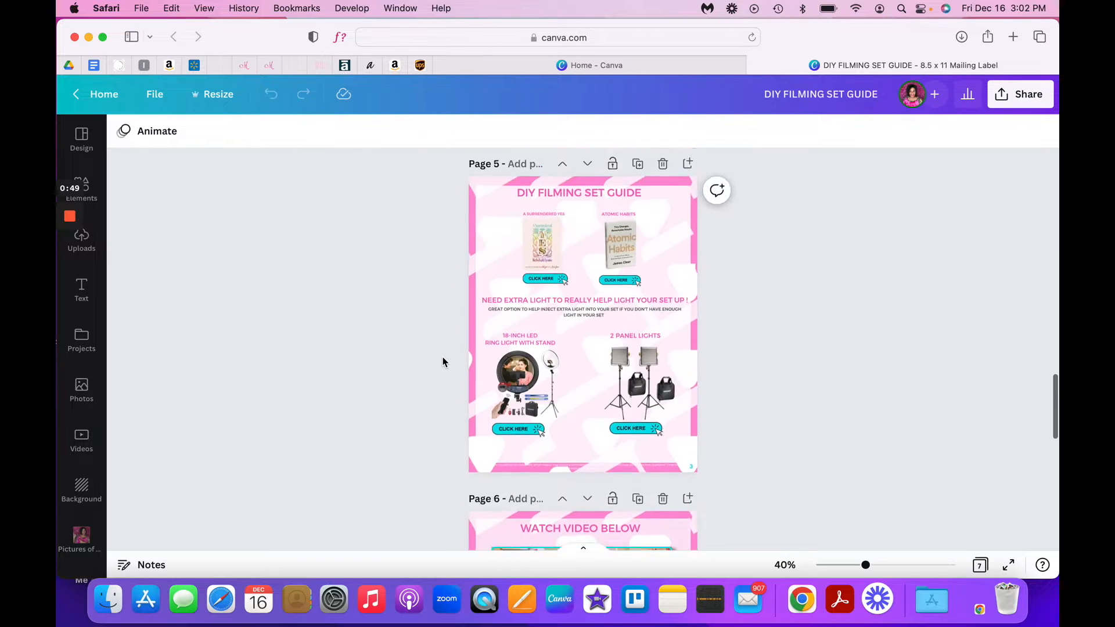
scroll(442, 362, "up", 8)
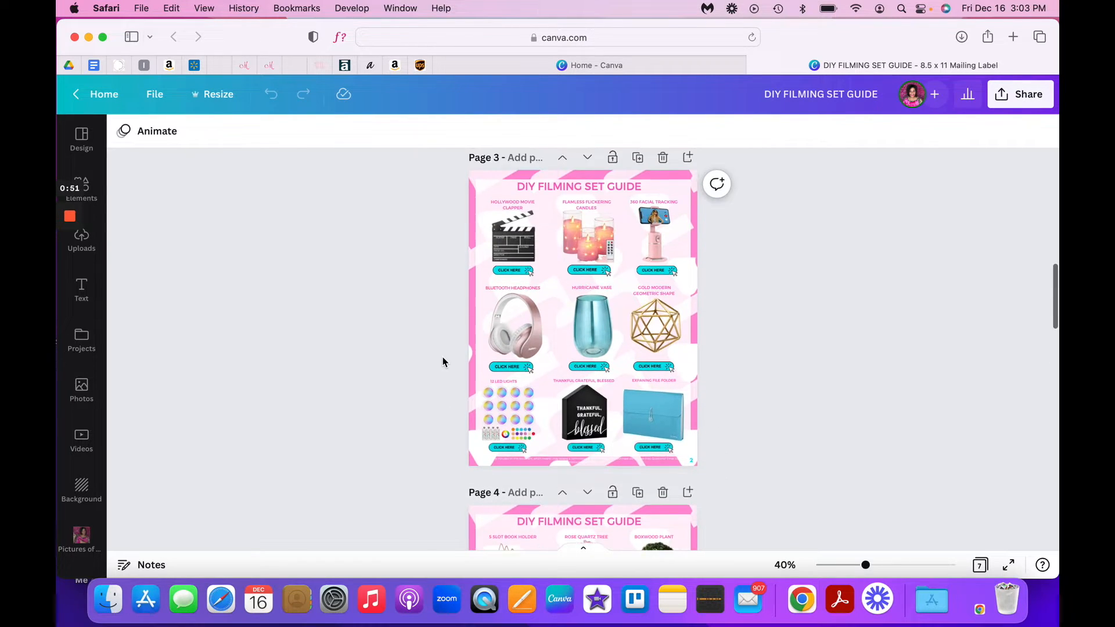
scroll(442, 361, "up", 15)
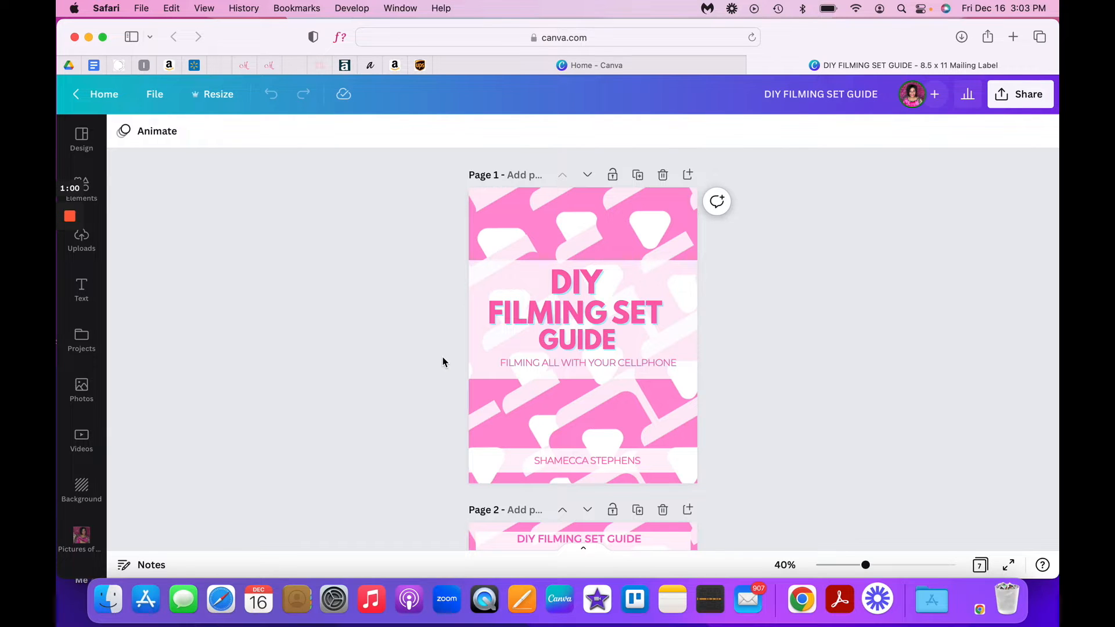
scroll(443, 362, "down", 4)
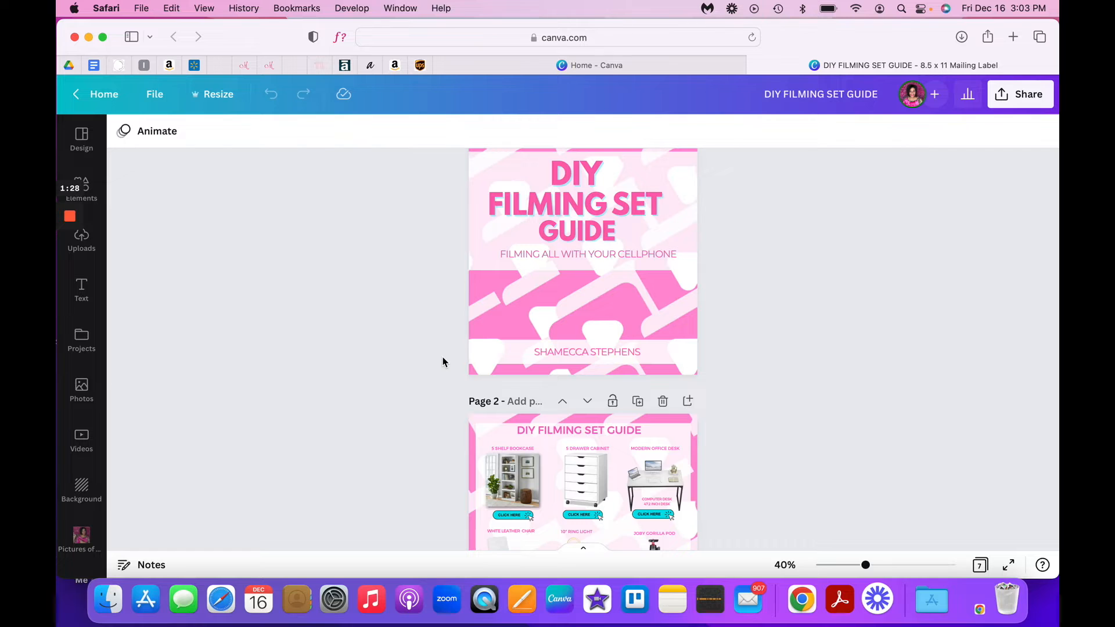
scroll(442, 362, "down", 5)
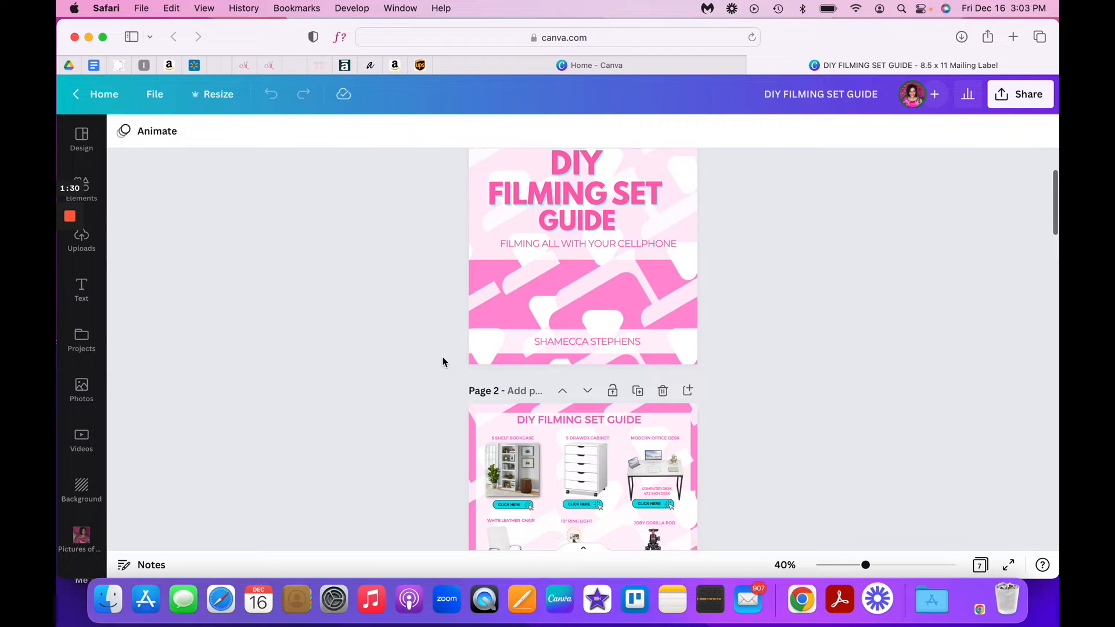
scroll(443, 362, "down", 5)
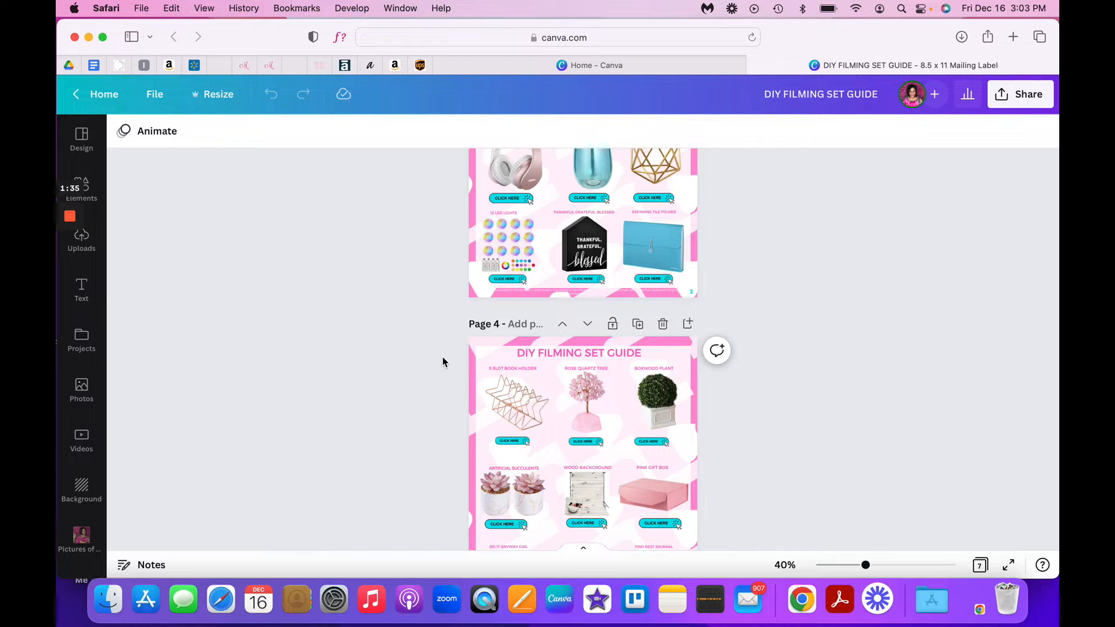
scroll(442, 362, "down", 3)
scroll(442, 362, "down", 5)
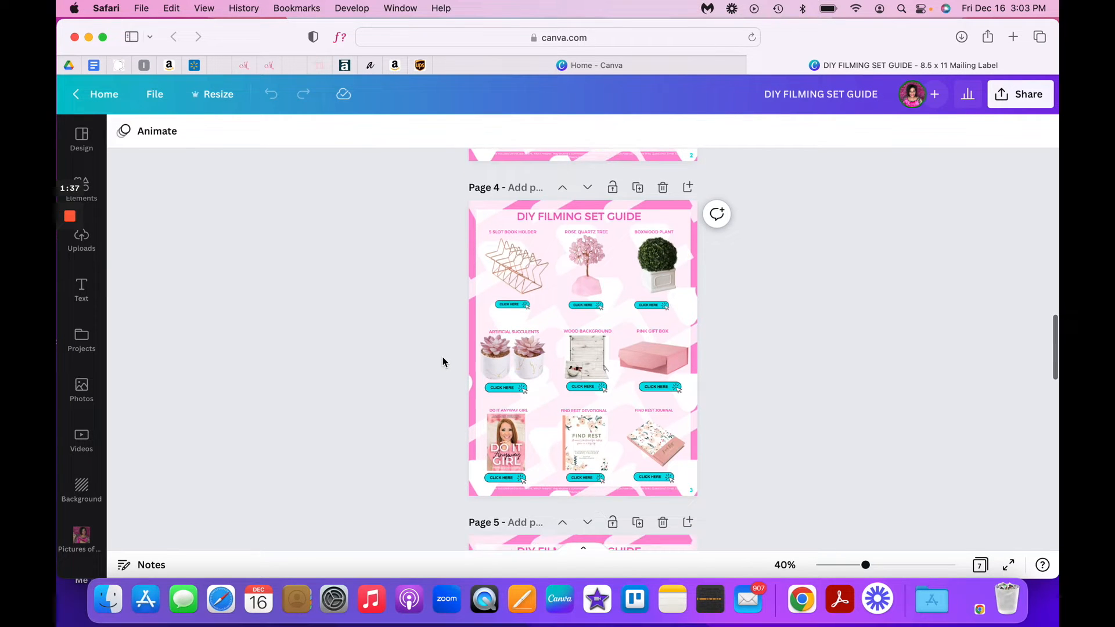
scroll(443, 362, "down", 10)
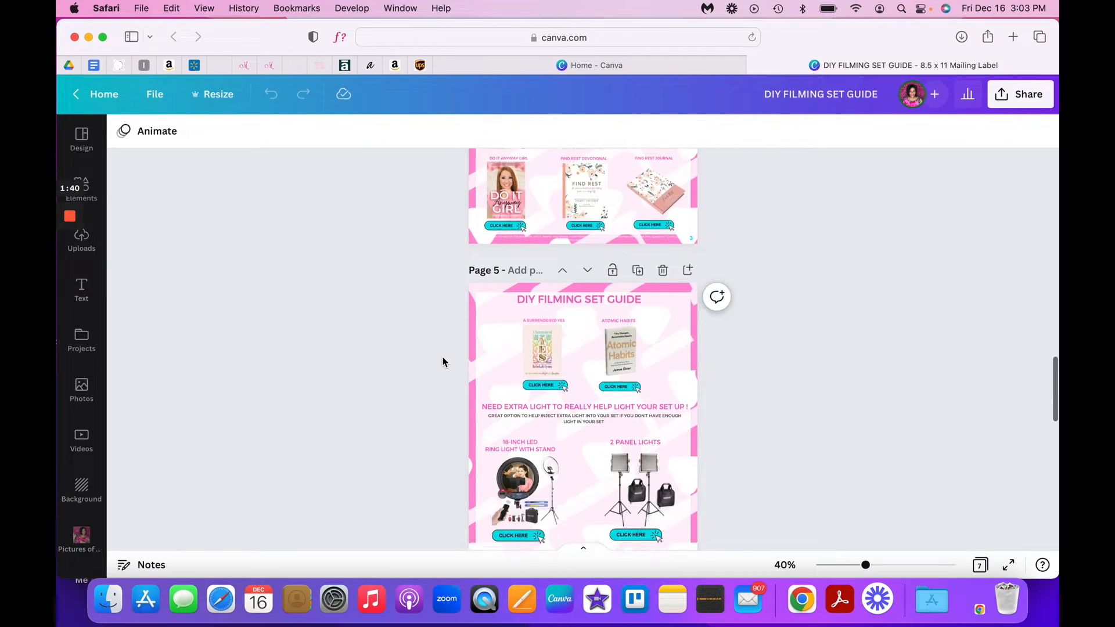
scroll(442, 362, "down", 8)
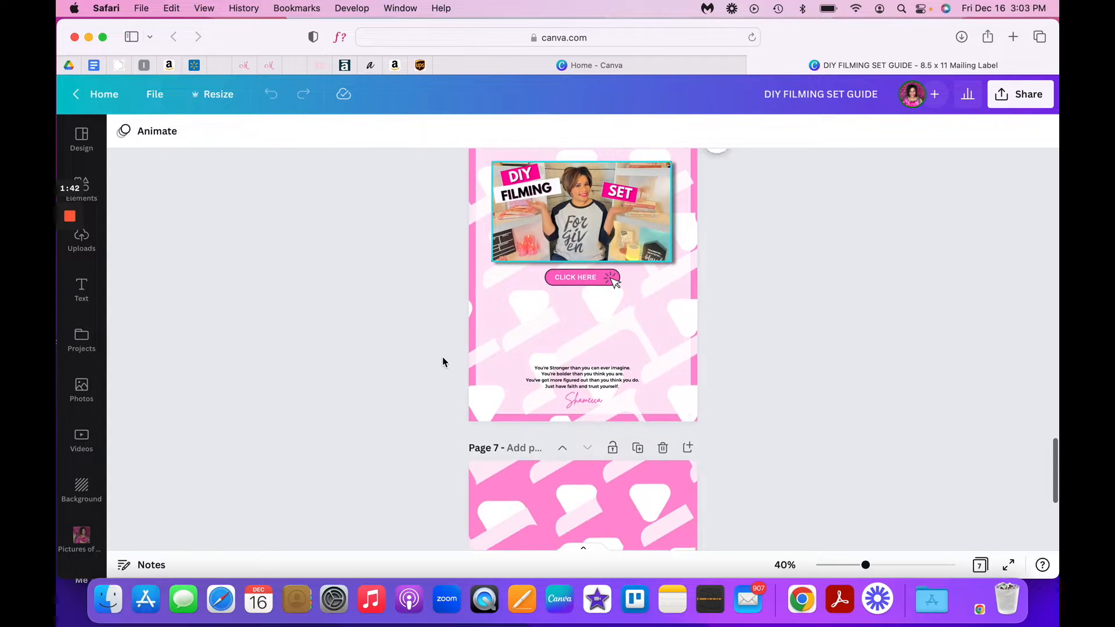
scroll(443, 362, "down", 3)
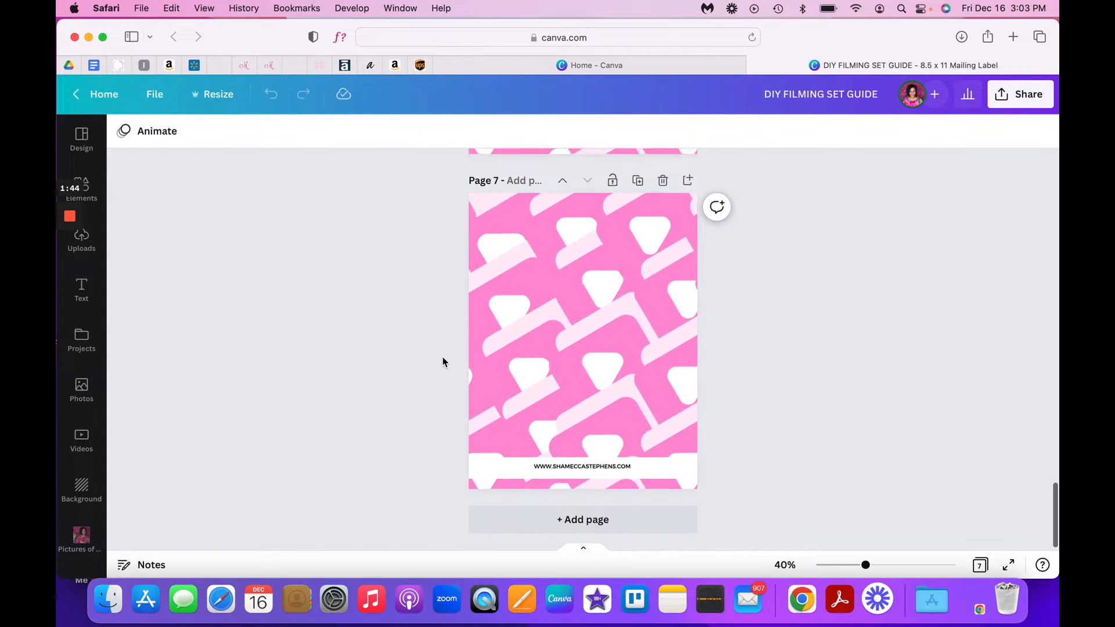
scroll(443, 362, "up", 20)
scroll(442, 362, "up", 20)
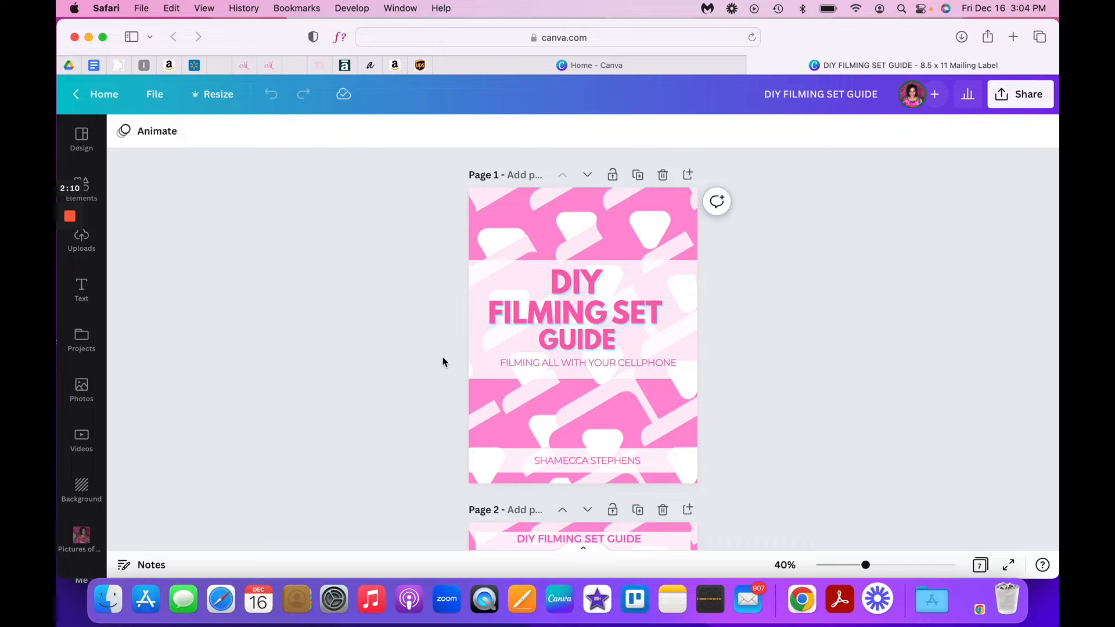
scroll(443, 362, "down", 5)
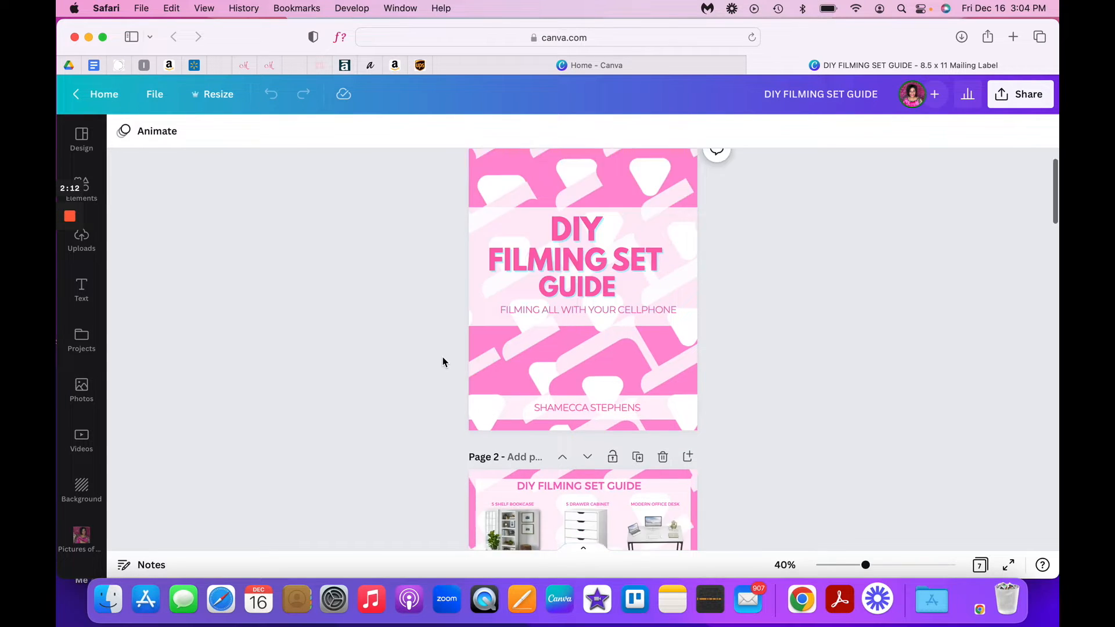
scroll(443, 362, "up", 3)
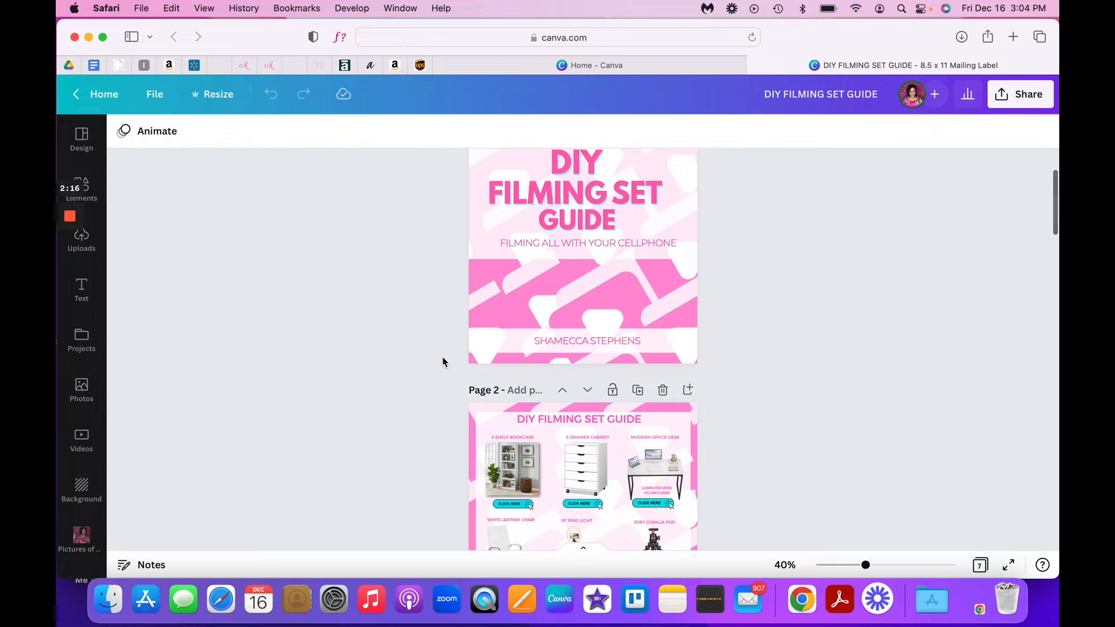
scroll(443, 362, "down", 2)
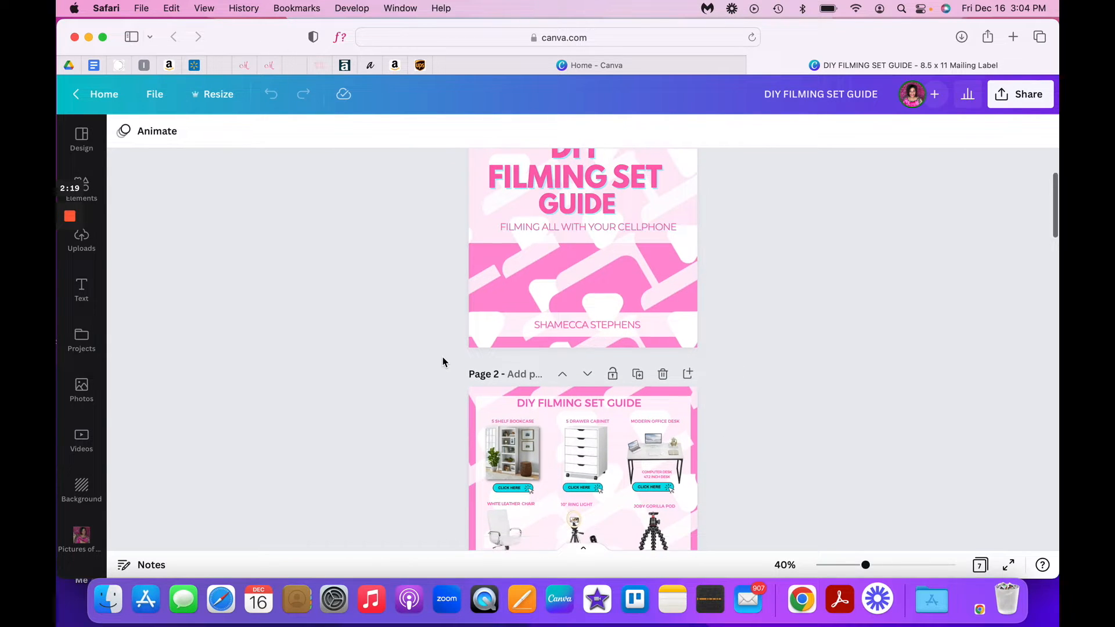
scroll(442, 362, "down", 5)
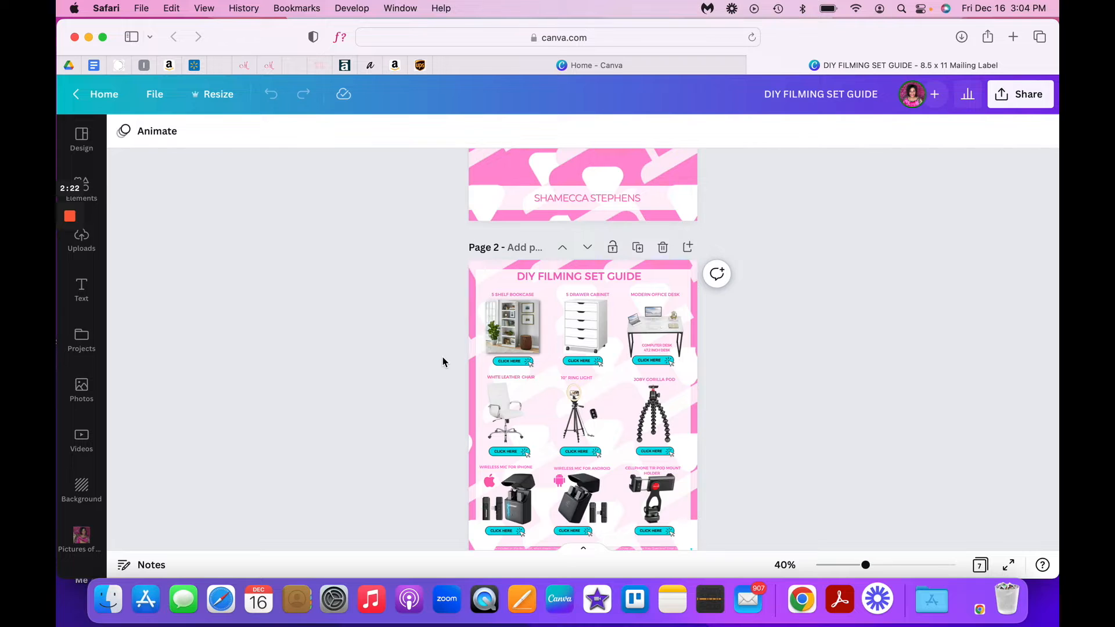
scroll(442, 362, "down", 10)
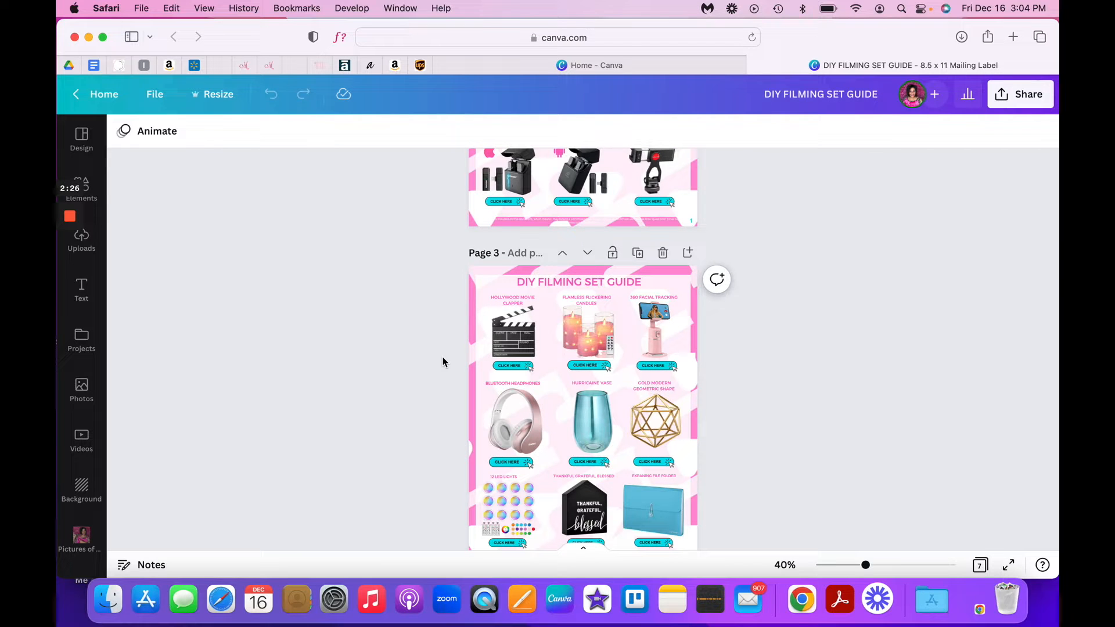
scroll(443, 362, "down", 15)
scroll(443, 362, "down", 15)
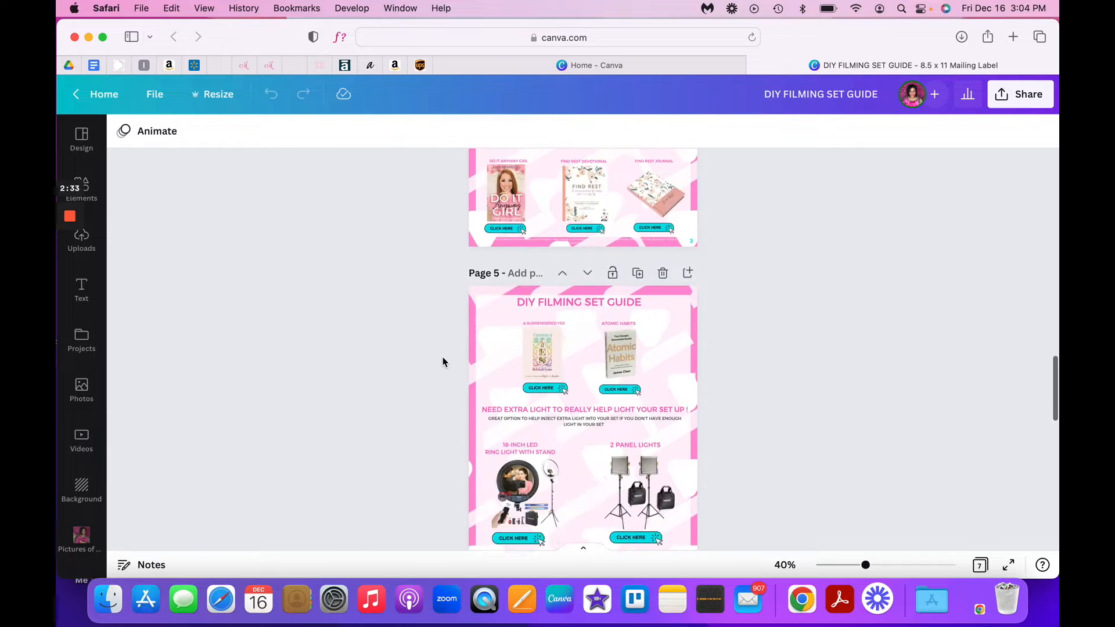
scroll(442, 362, "up", 20)
scroll(443, 361, "up", 15)
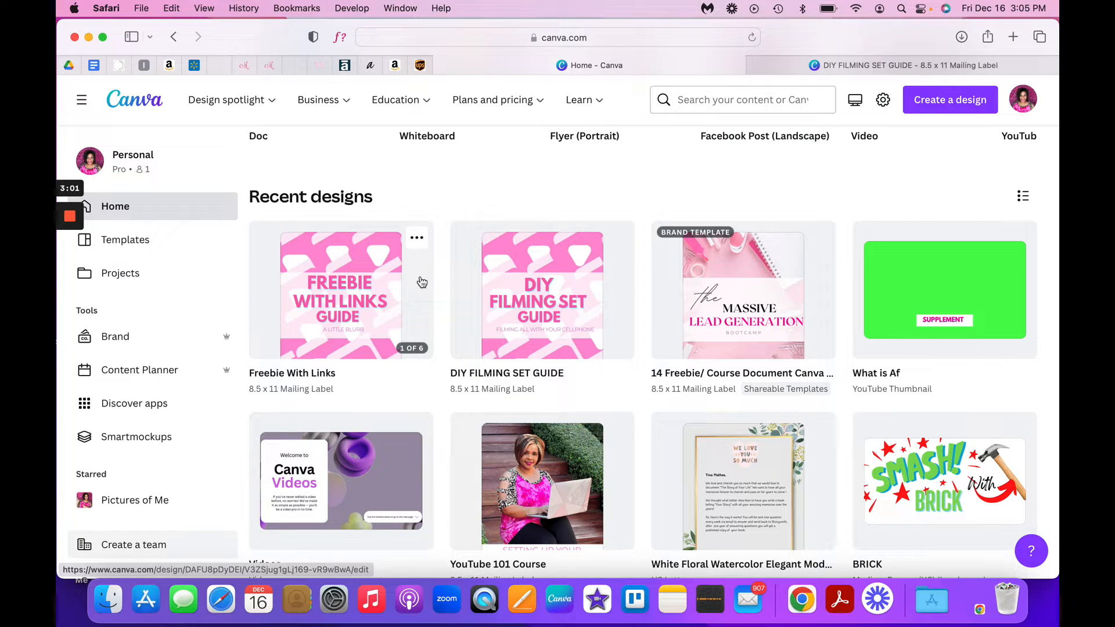
- Open the Freebie With Links design from the recent designs and look over its cover and numbered product pages
left_click(354, 265)
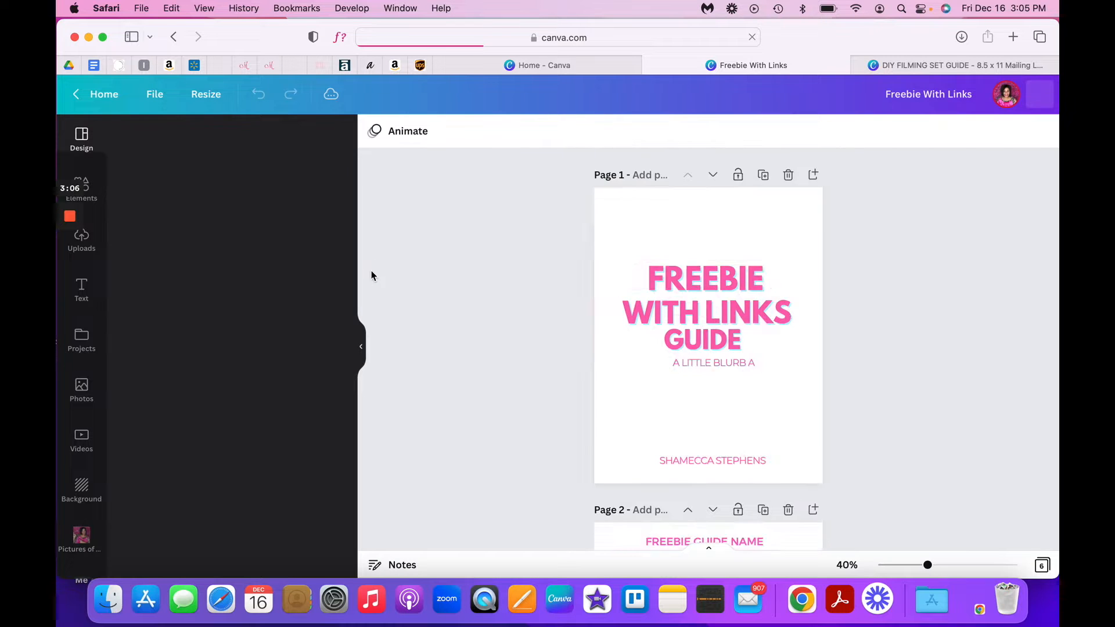
scroll(668, 279, "down", 5)
scroll(669, 278, "down", 2)
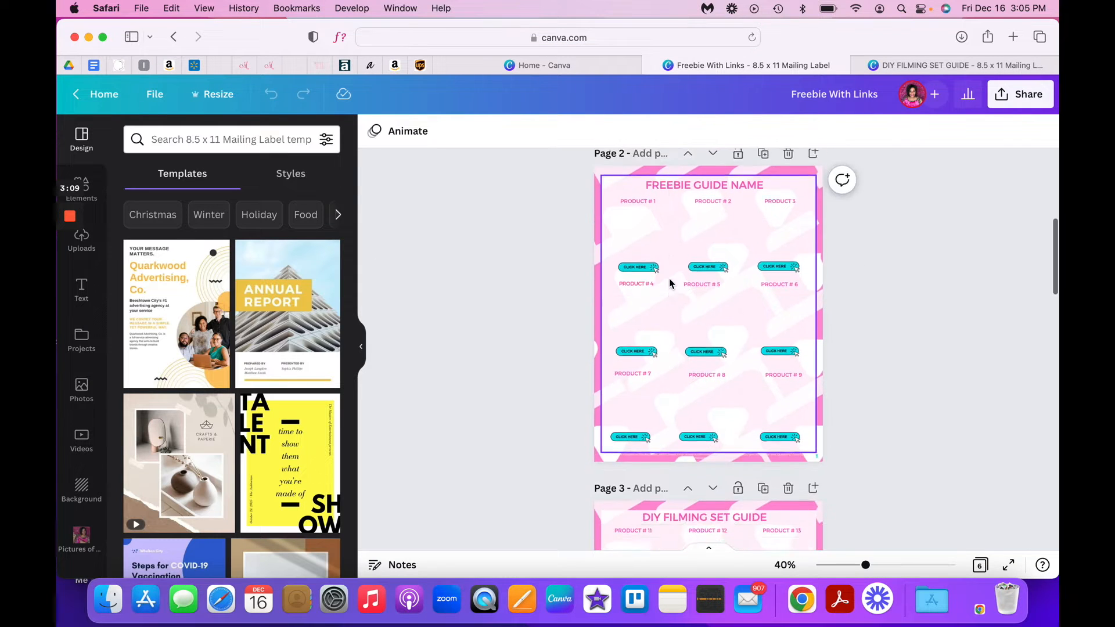
scroll(669, 282, "up", 2)
scroll(670, 283, "down", 10)
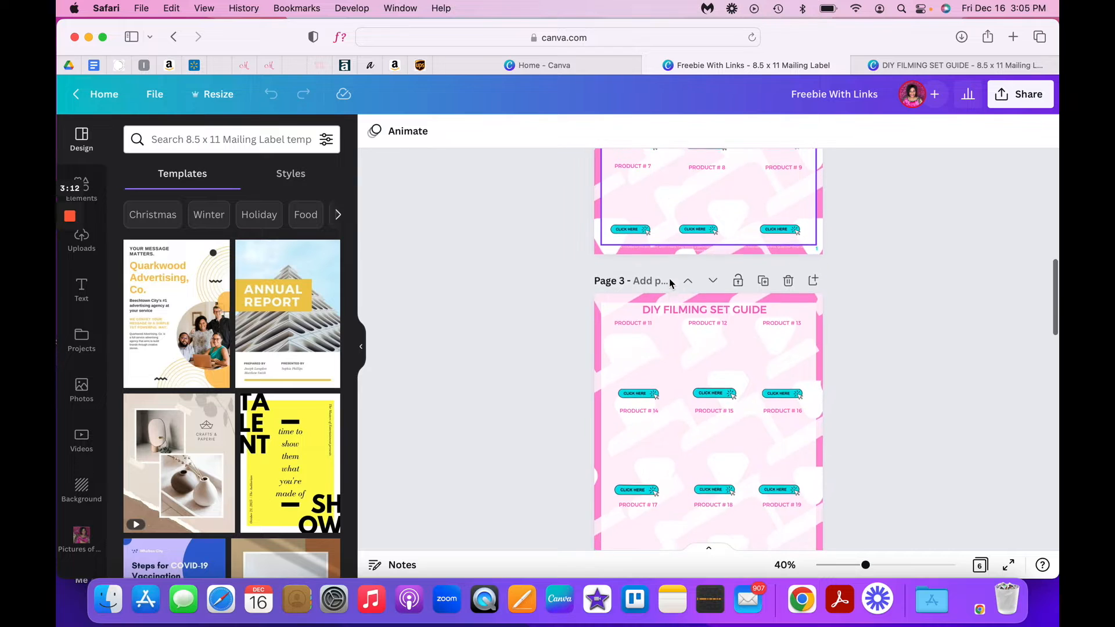
scroll(670, 279, "up", 2)
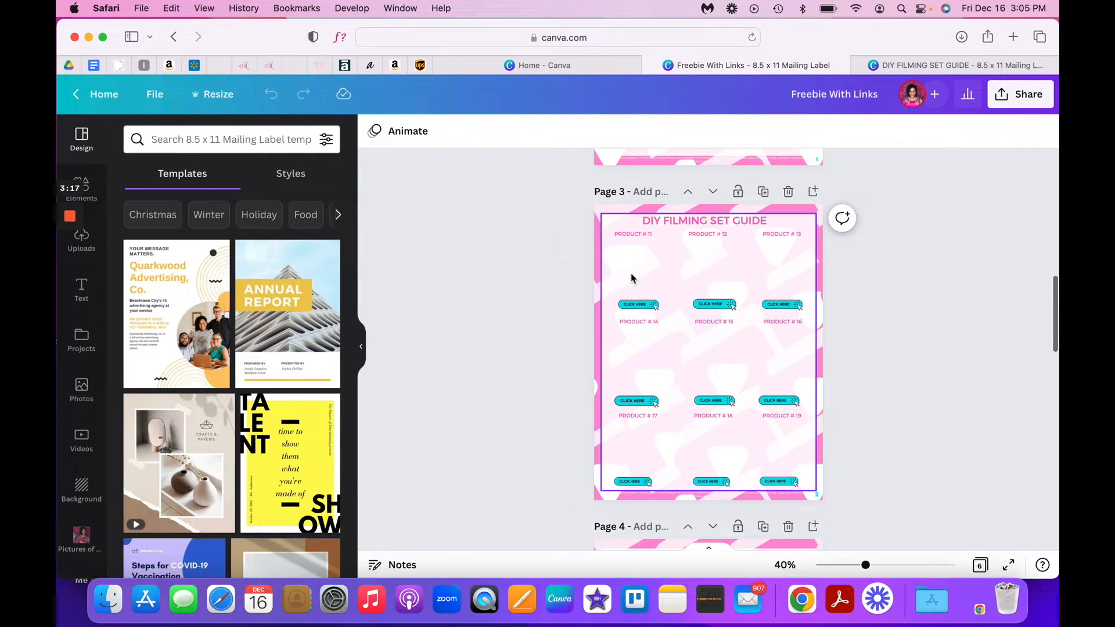
scroll(666, 322, "up", 15)
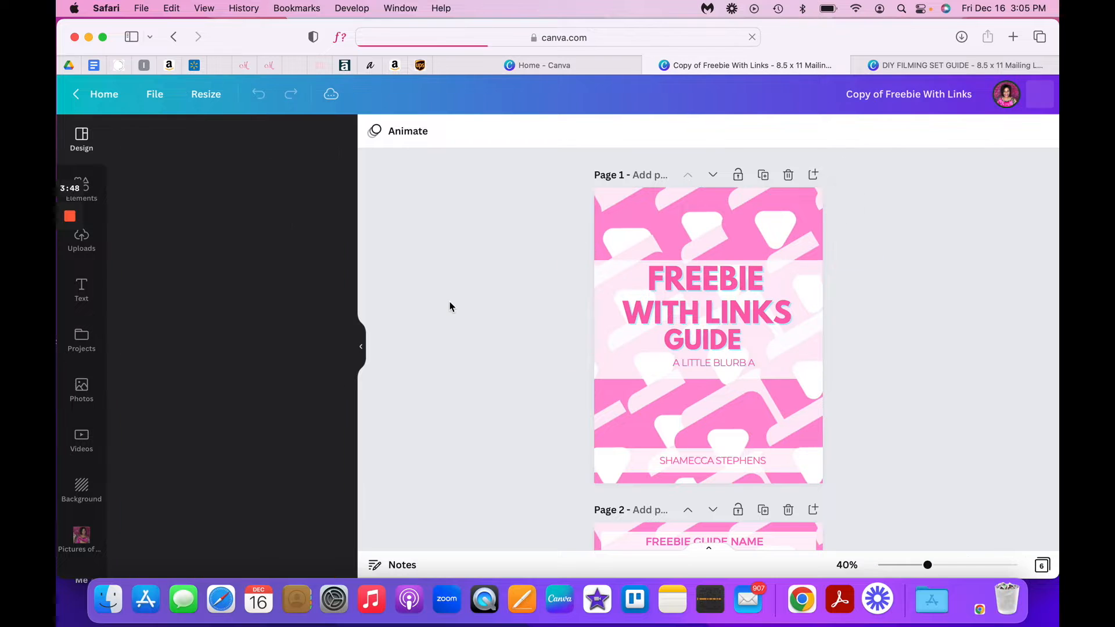
- Change the heading of page 2 in the copy of Freebie With Links to "MY FILMING MUST HAVES"
scroll(449, 303, "down", 2)
scroll(450, 302, "down", 7)
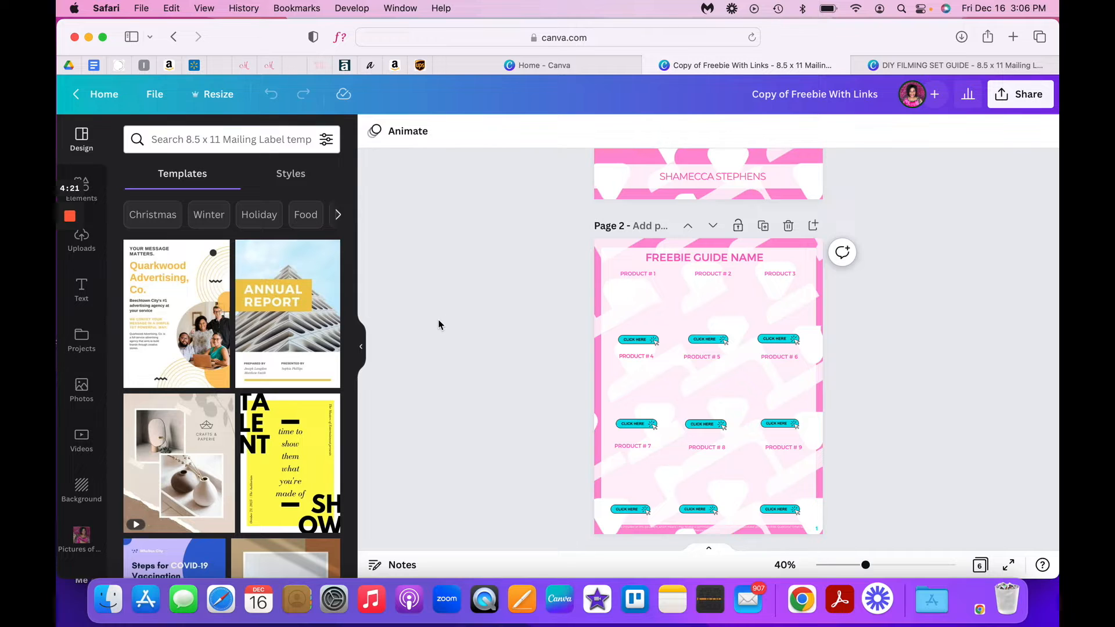
left_click(685, 257)
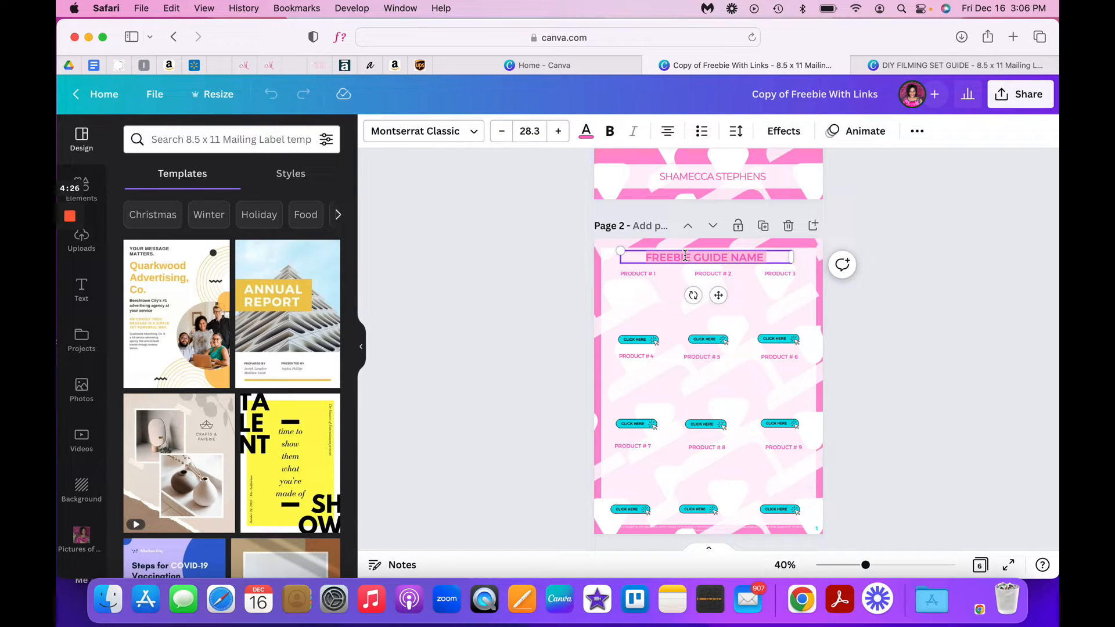
key("BackSpace")
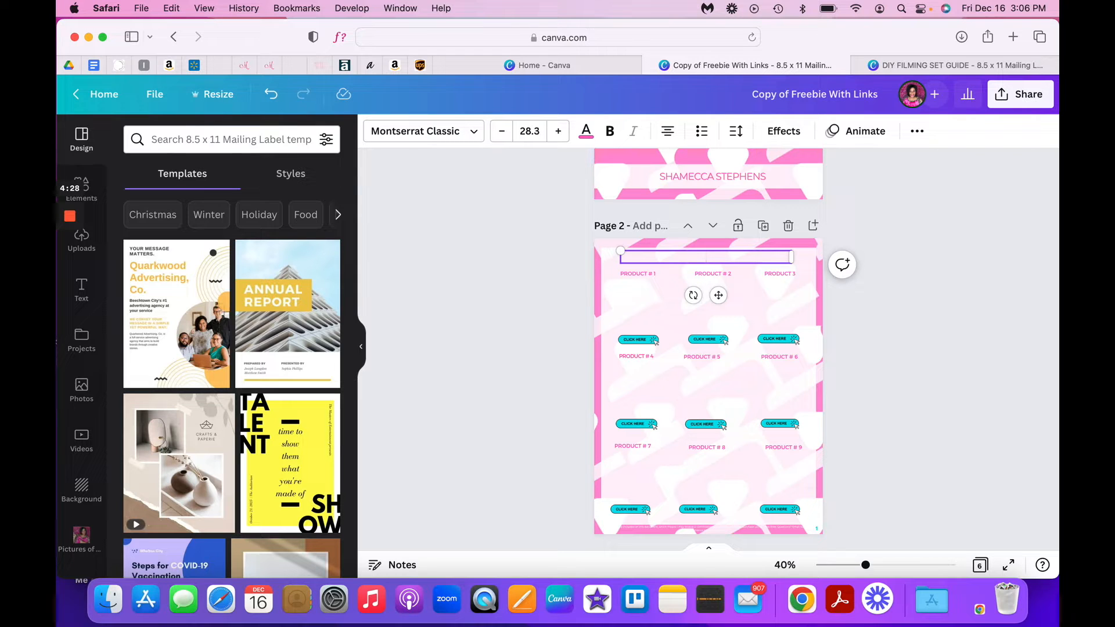
type("MY FILMING MUST HAVES")
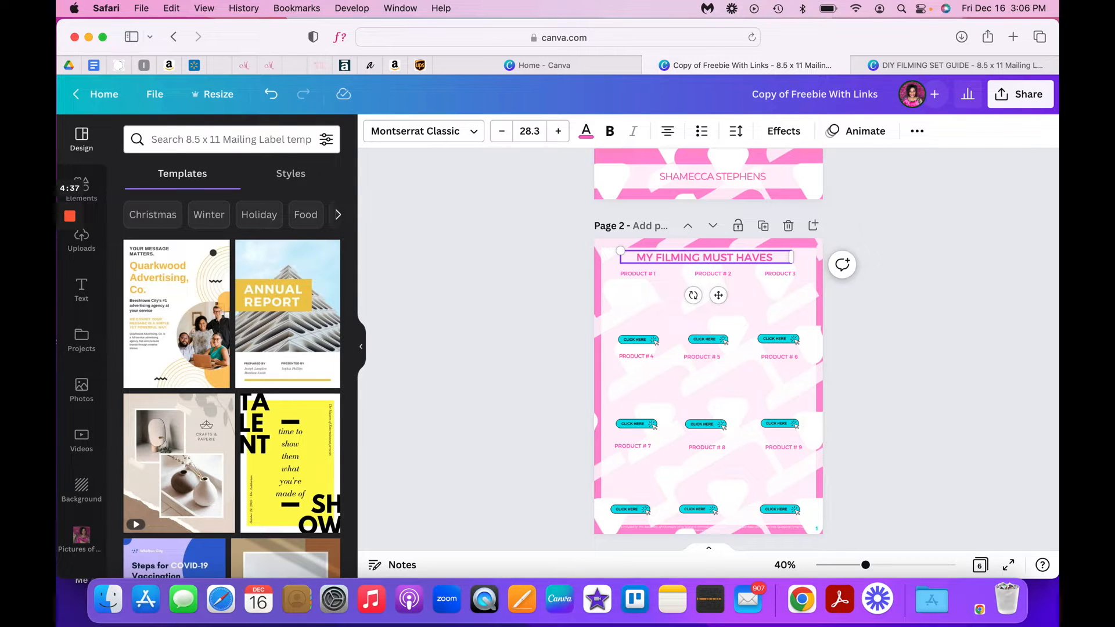
left_click(647, 277)
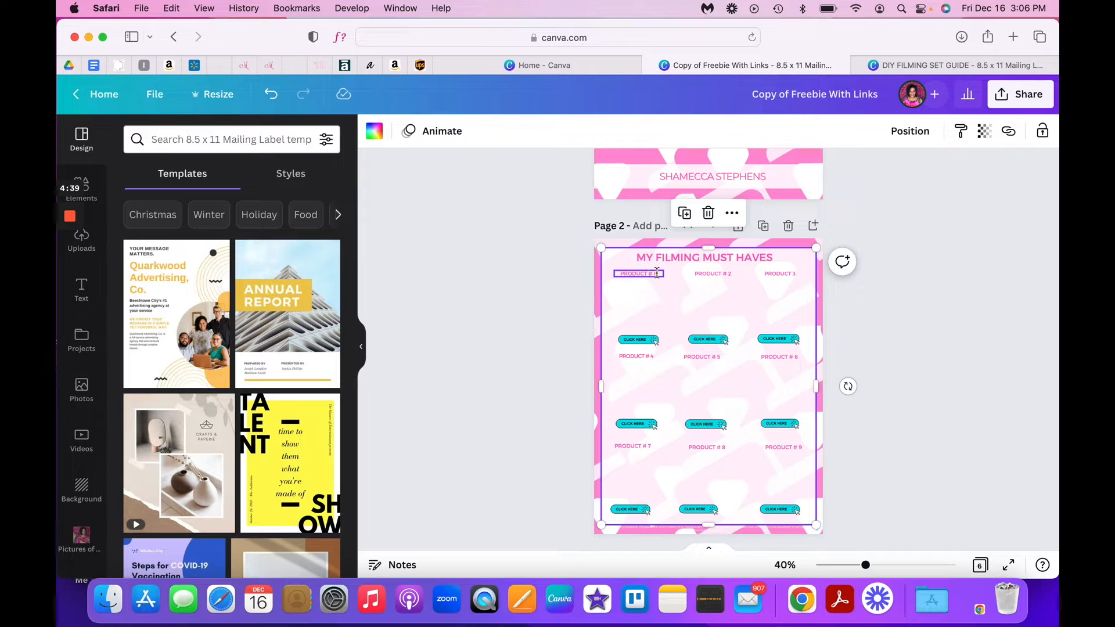
- Open amazon.com in a new browser tab
left_click(1013, 37)
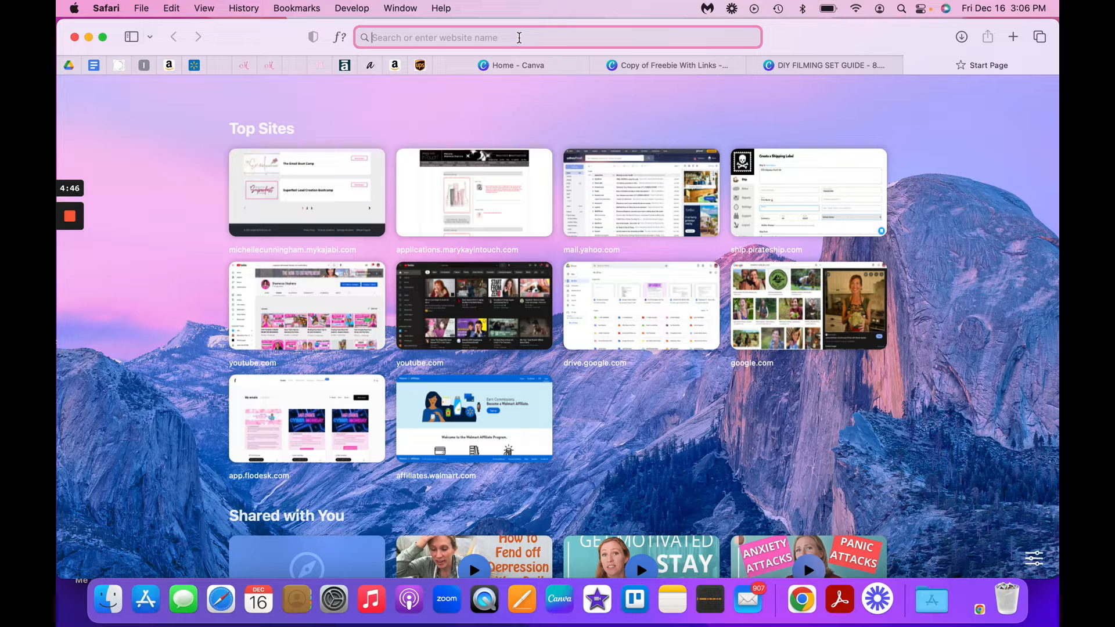
type("amazon.com")
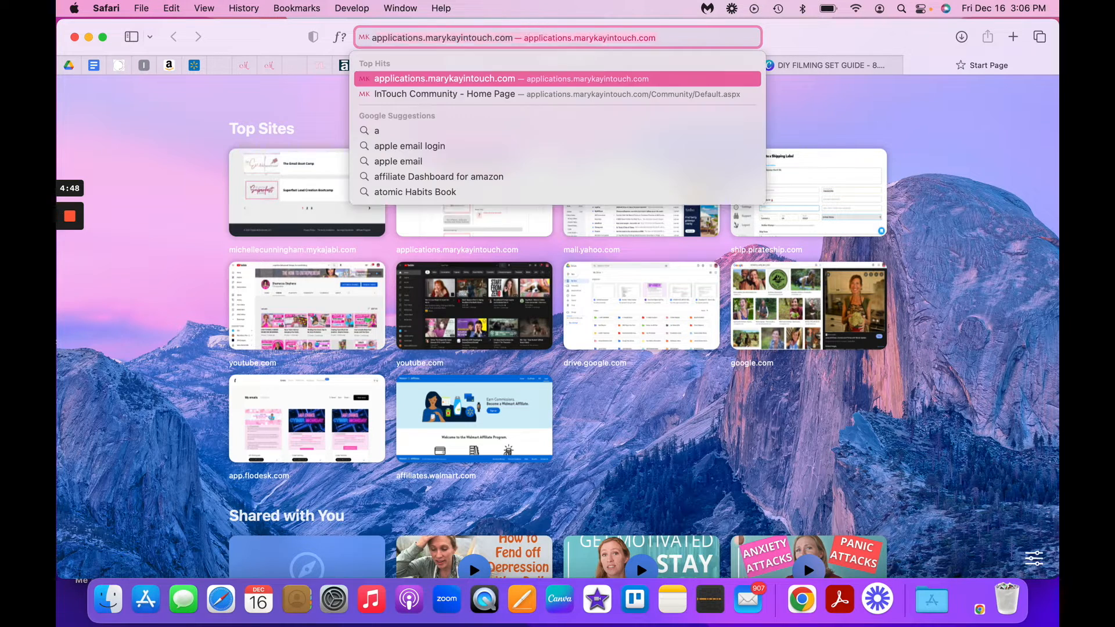
key("Return")
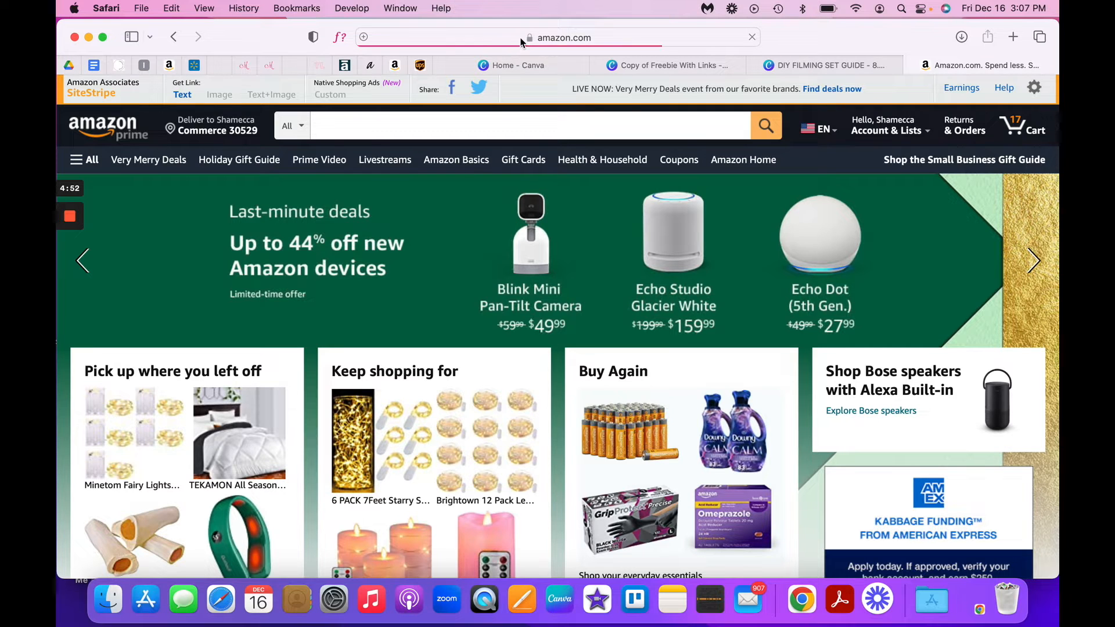
- Search Amazon for "joby gorillapod" and open the product page of the Joby JB01507 GorillaPod 3K Kit
left_click(477, 120)
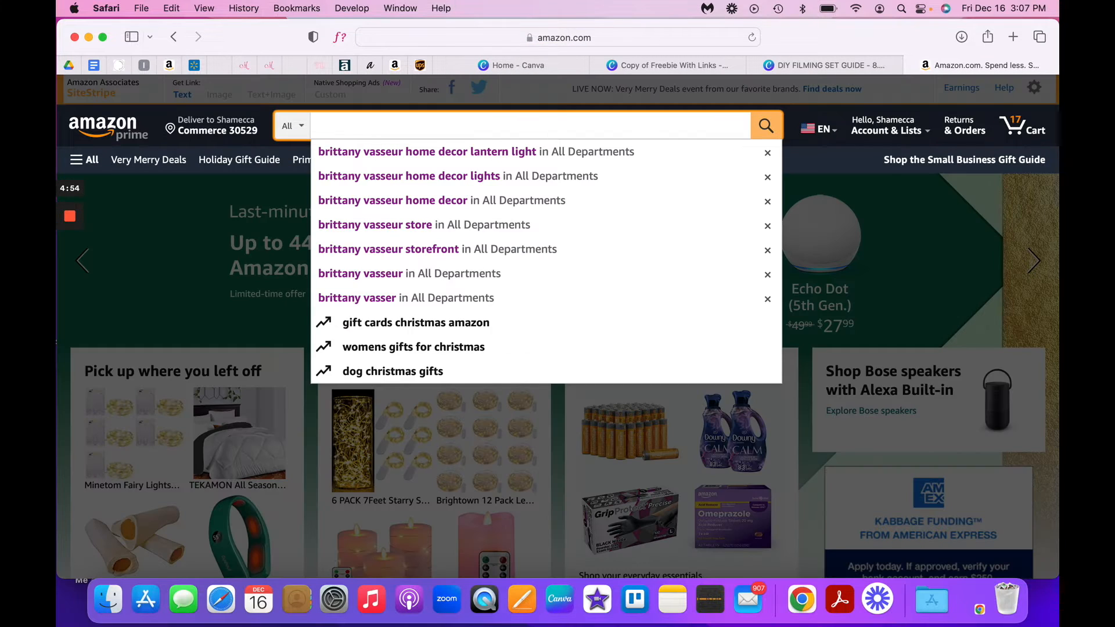
type("Joby")
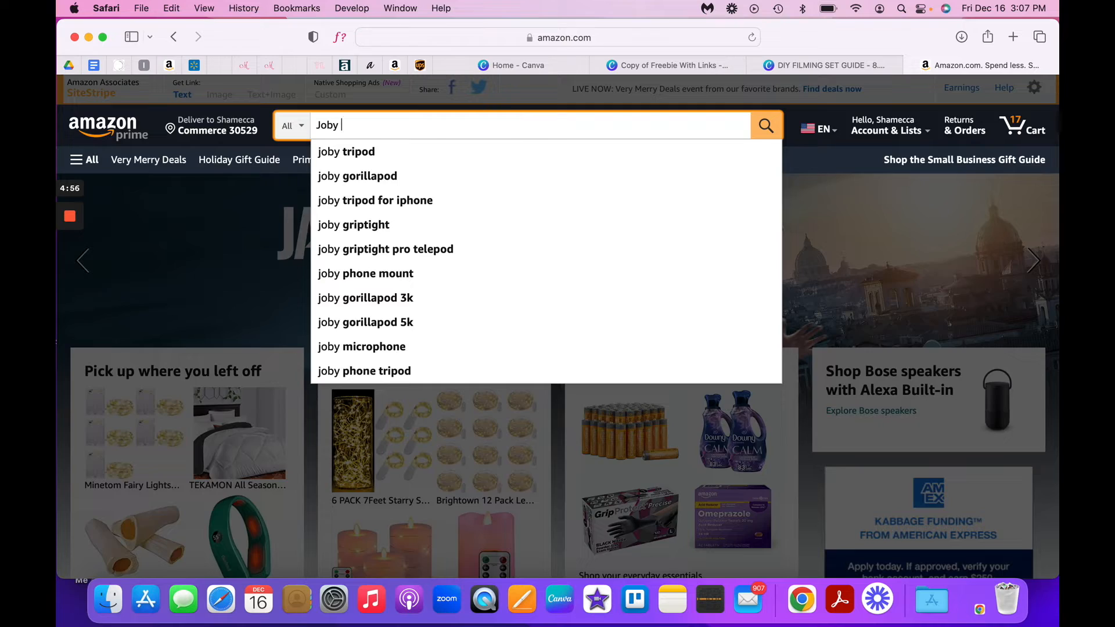
scroll(550, 237, "down", 3)
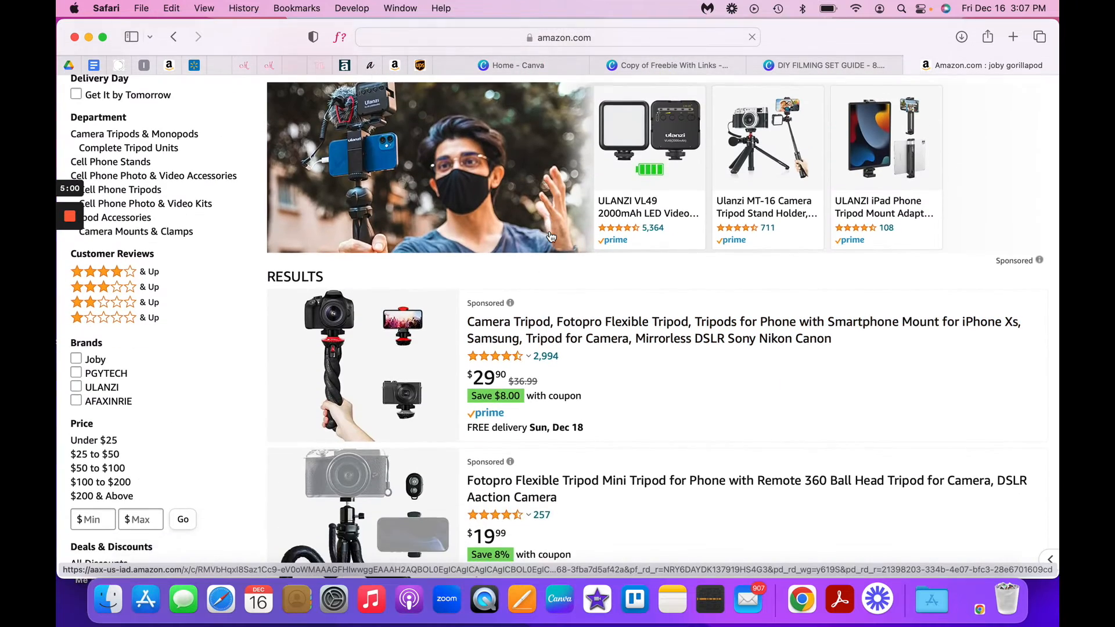
scroll(575, 250, "down", 10)
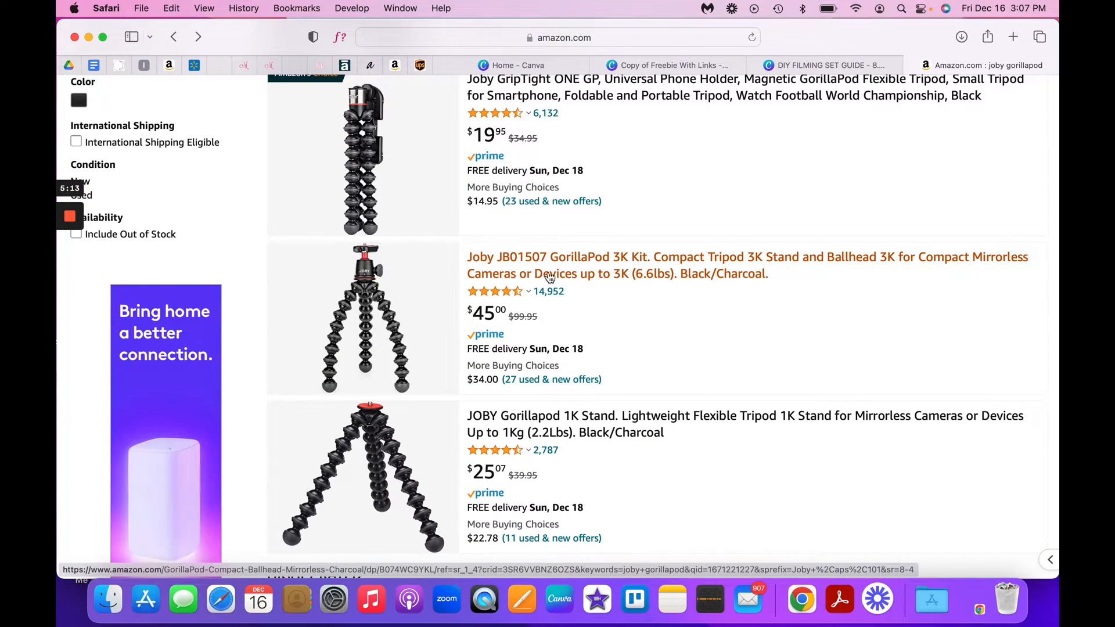
left_click(620, 281)
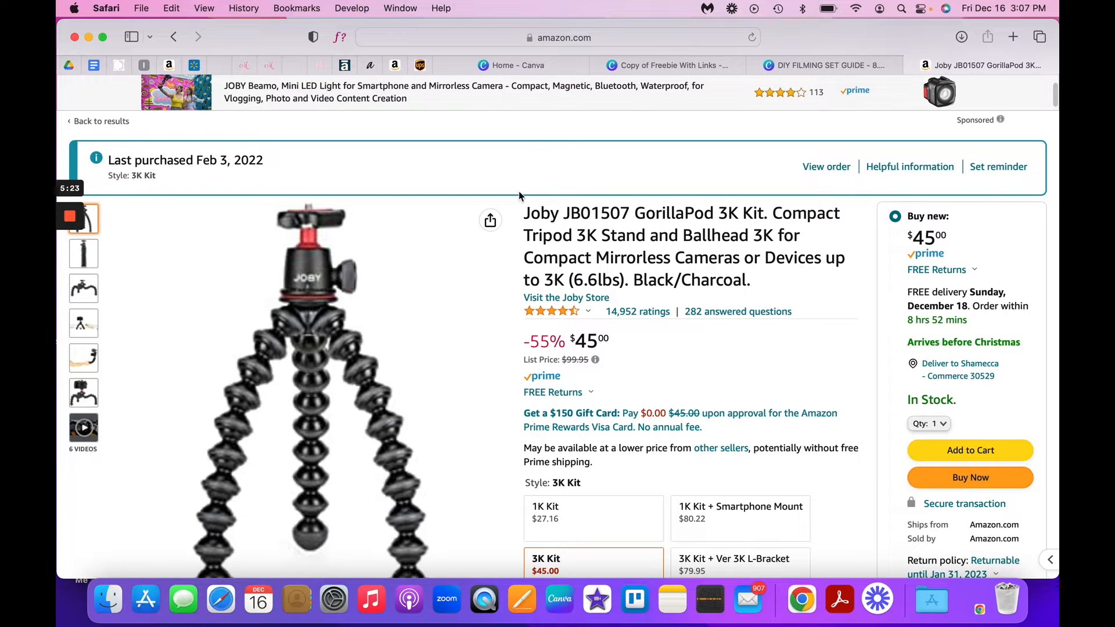
- Save the enlarged main product image of the GorillaPod to the Desktop as "Joby Gorilla Pod" and close the image viewer
scroll(523, 198, "up", 1)
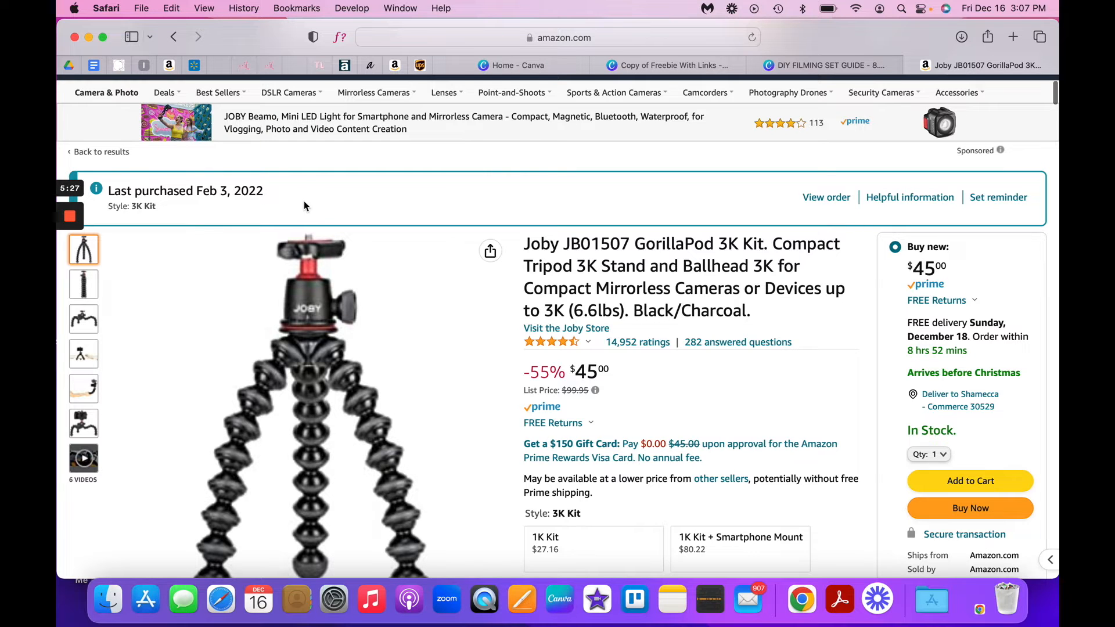
scroll(158, 167, "up", 3)
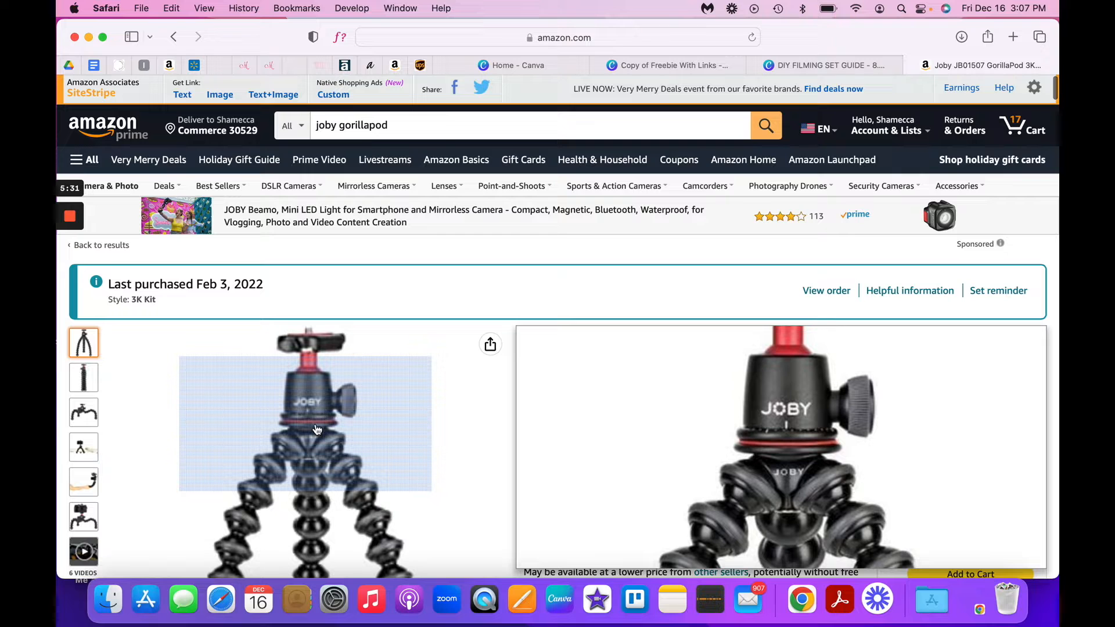
left_click(334, 441)
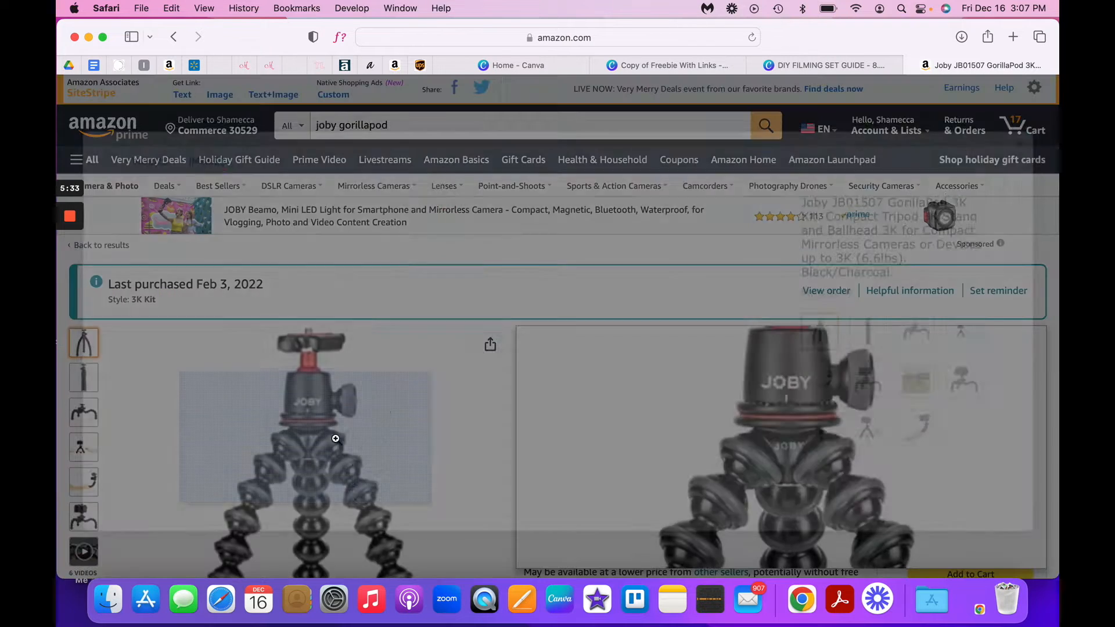
right_click(453, 318)
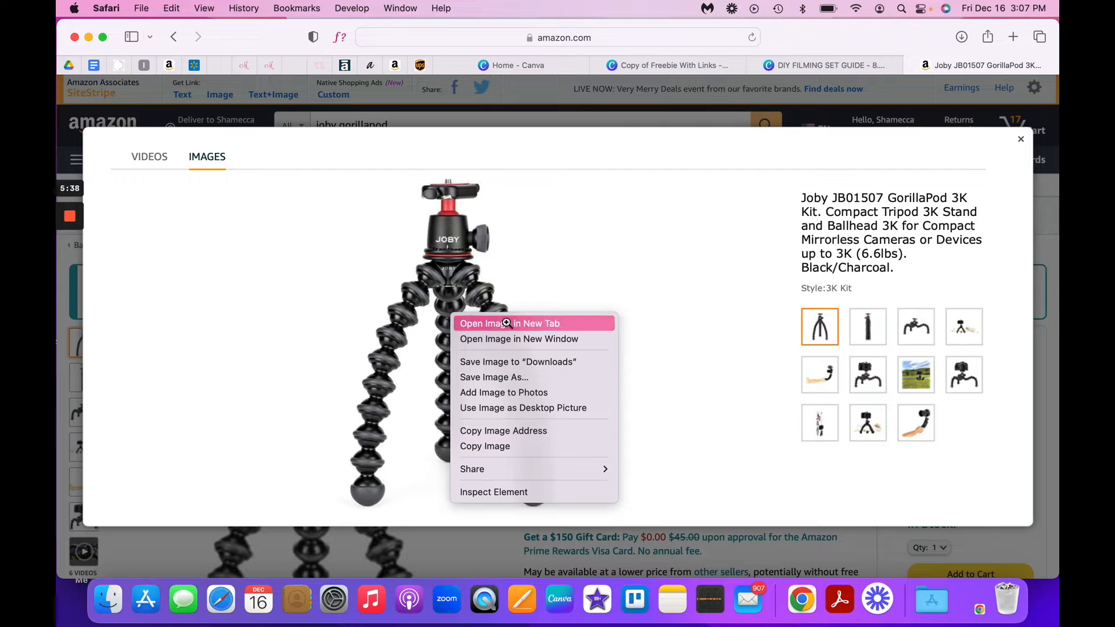
left_click(505, 382)
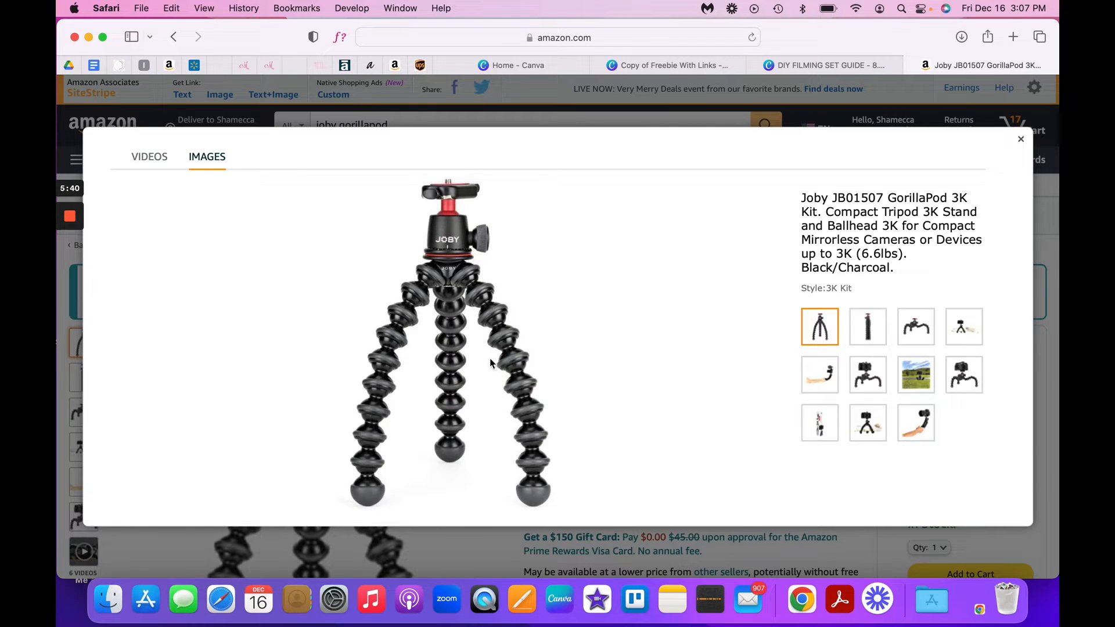
key("BackSpace")
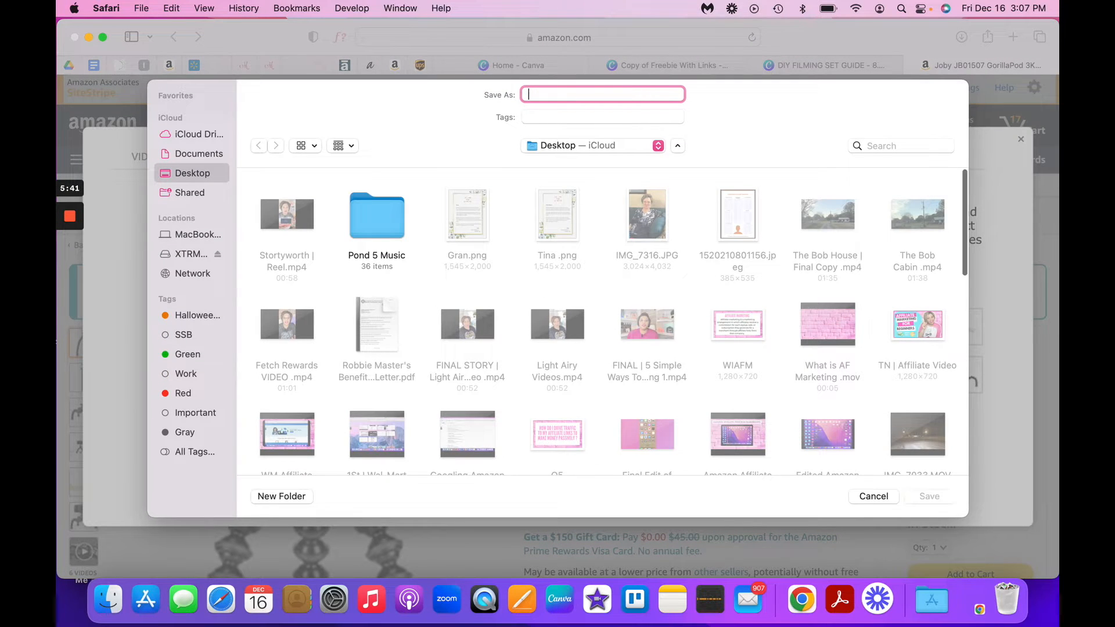
type("Jo")
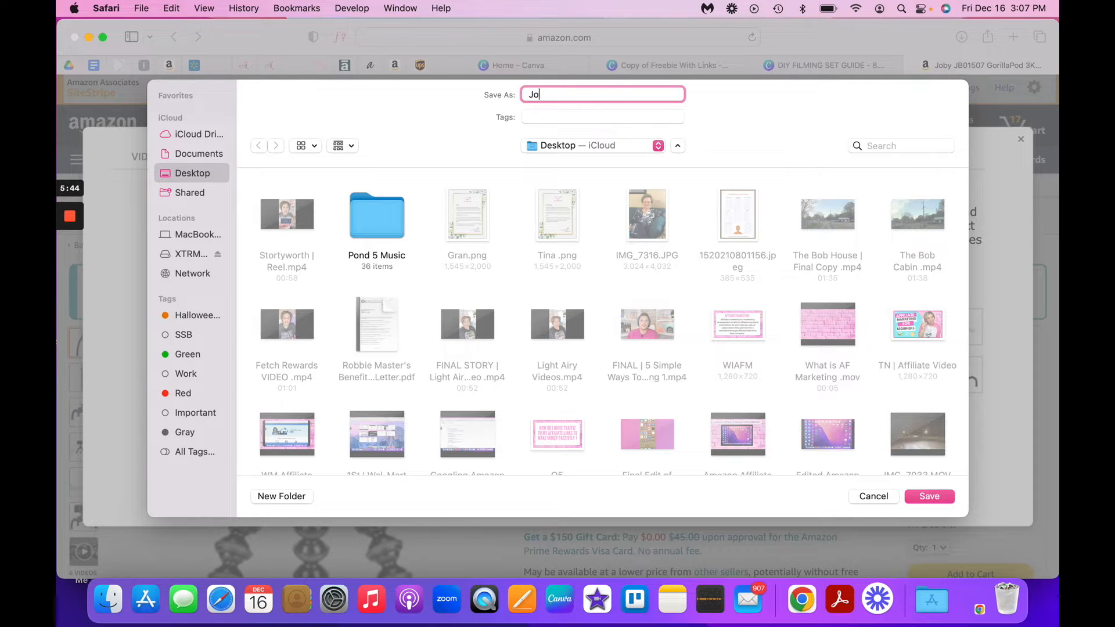
type("by Gorilla Pod")
left_click(931, 498)
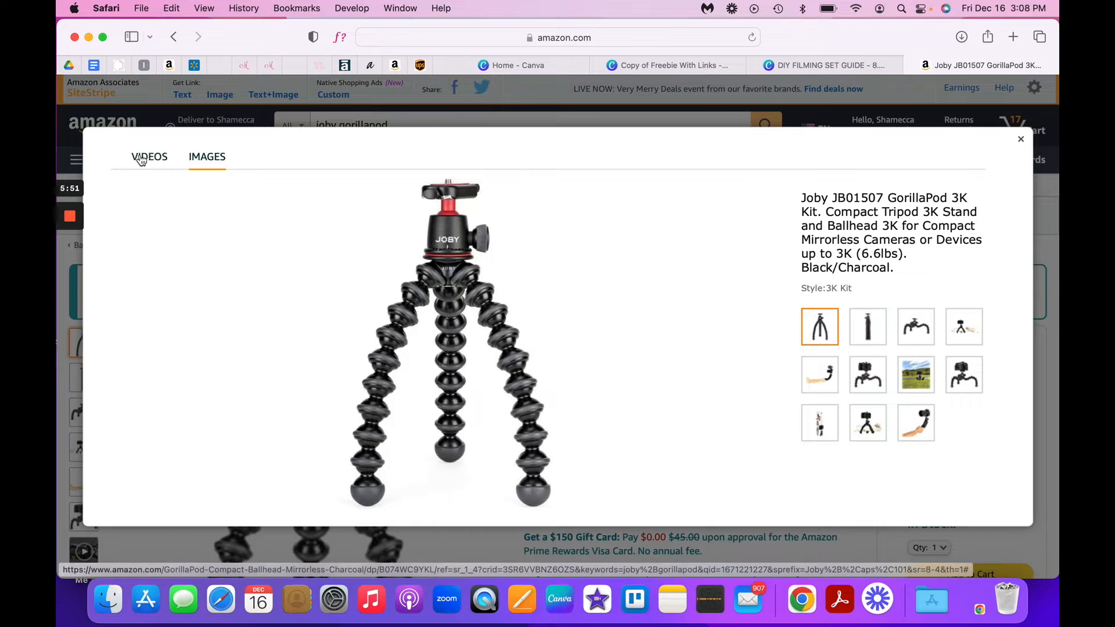
left_click(374, 116)
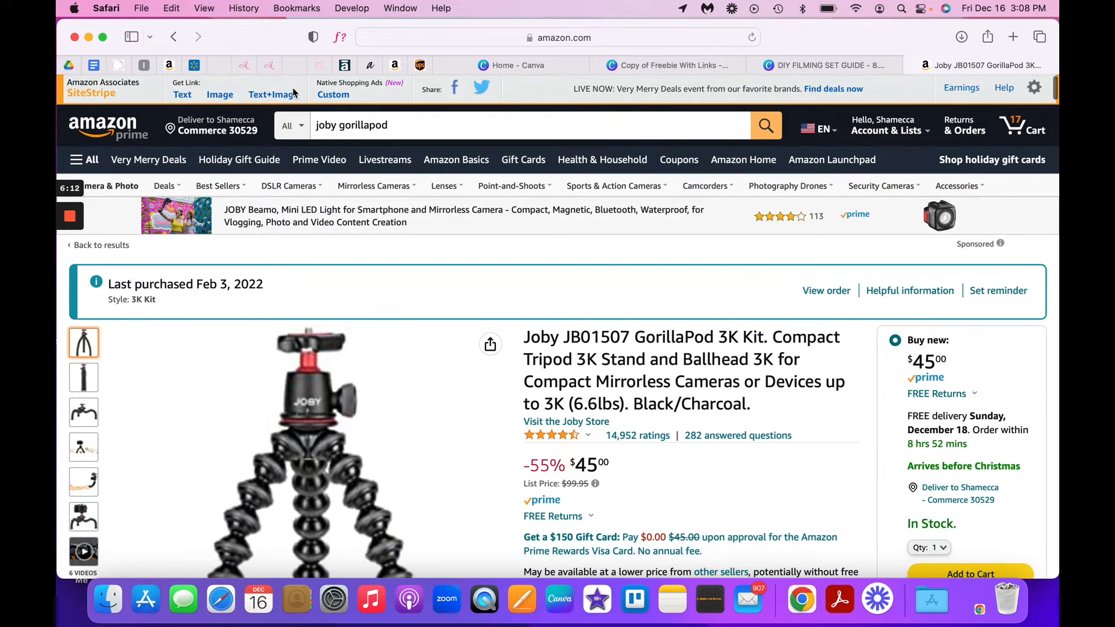
- Generate a SiteStripe short text link for the GorillaPod product page and copy it
left_click(187, 100)
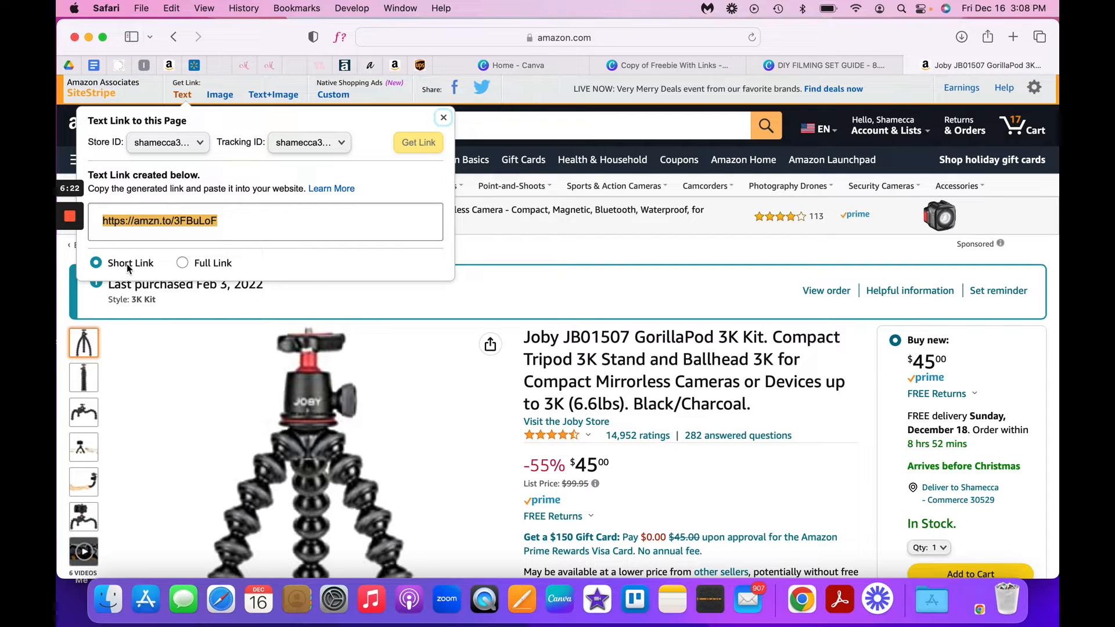
right_click(159, 220)
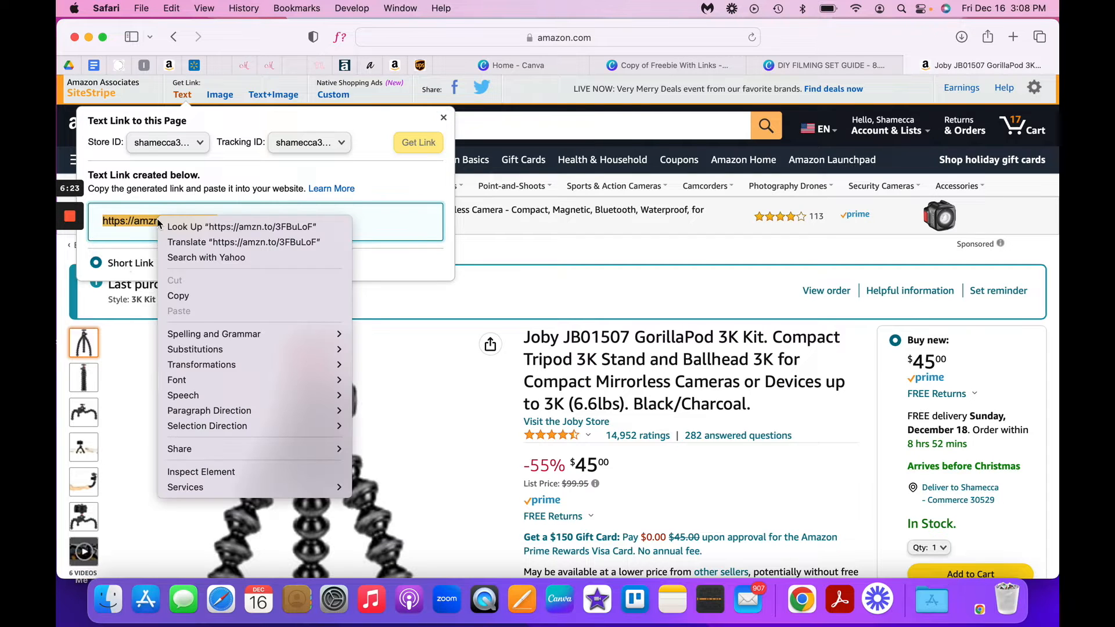
left_click(182, 297)
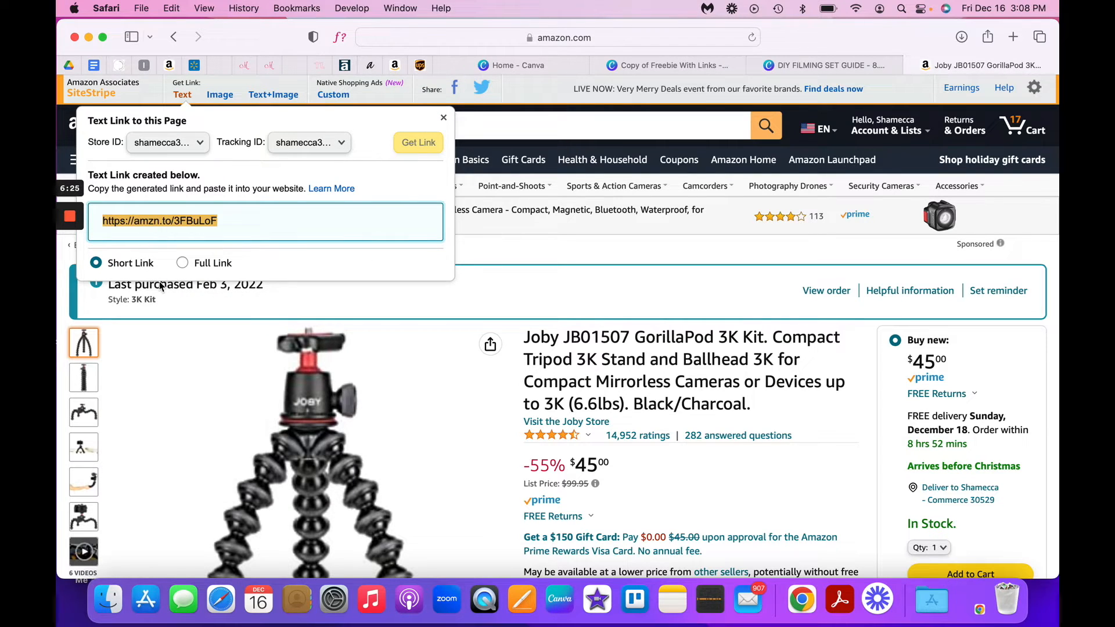
- Switch to the Copy of Freebie With Links design in Canva and upload the Joby Gorilla Pod image from the Desktop
left_click(725, 60)
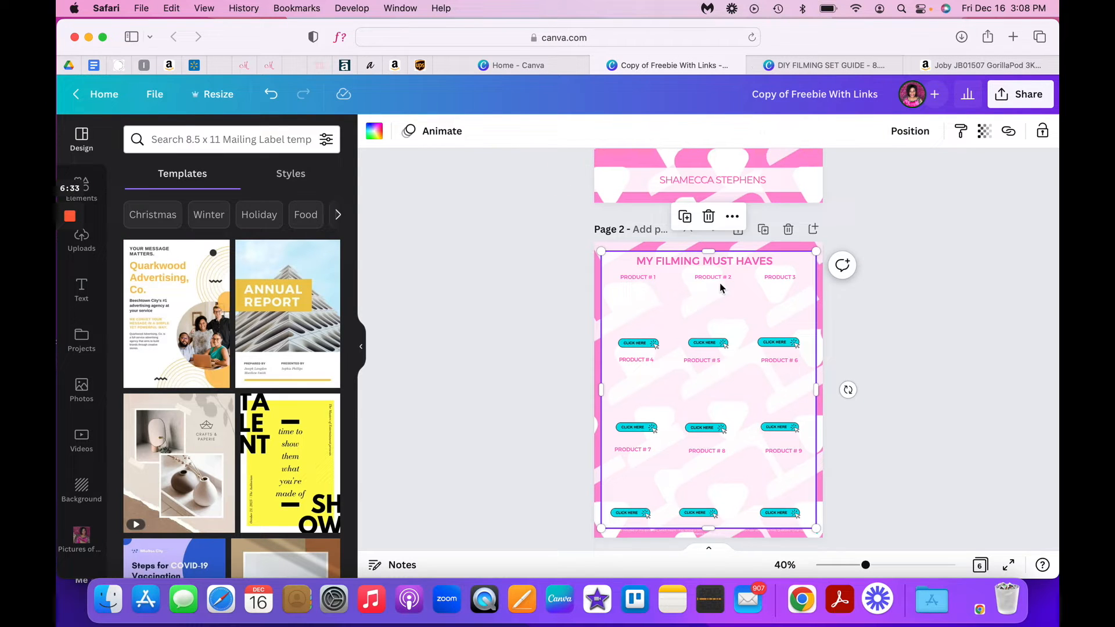
left_click(73, 247)
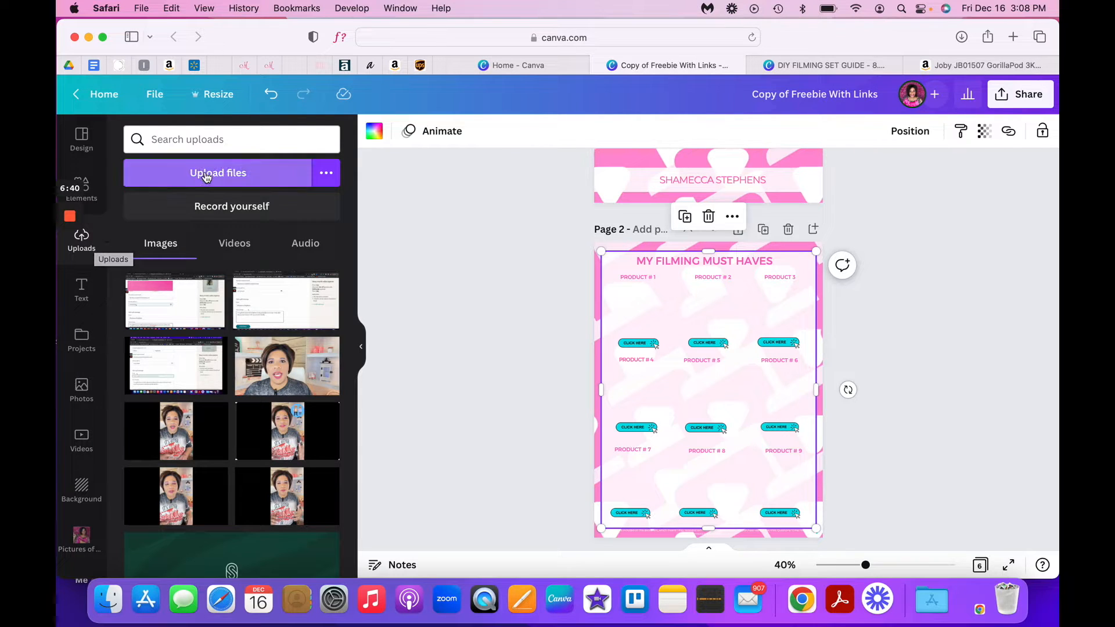
left_click(192, 188)
left_click(194, 186)
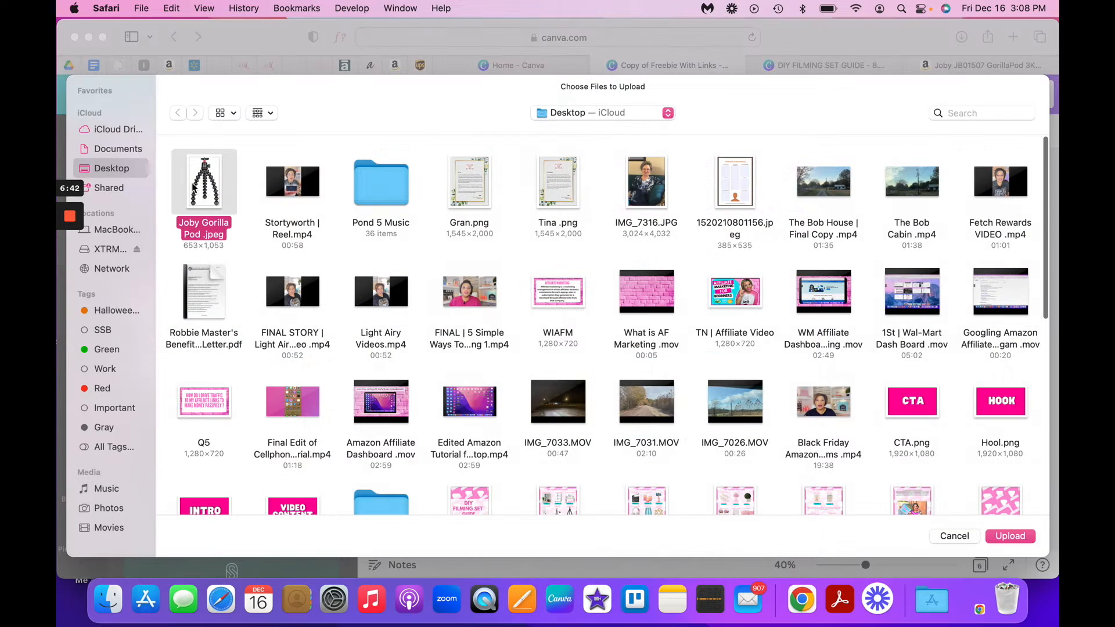
left_click(1002, 535)
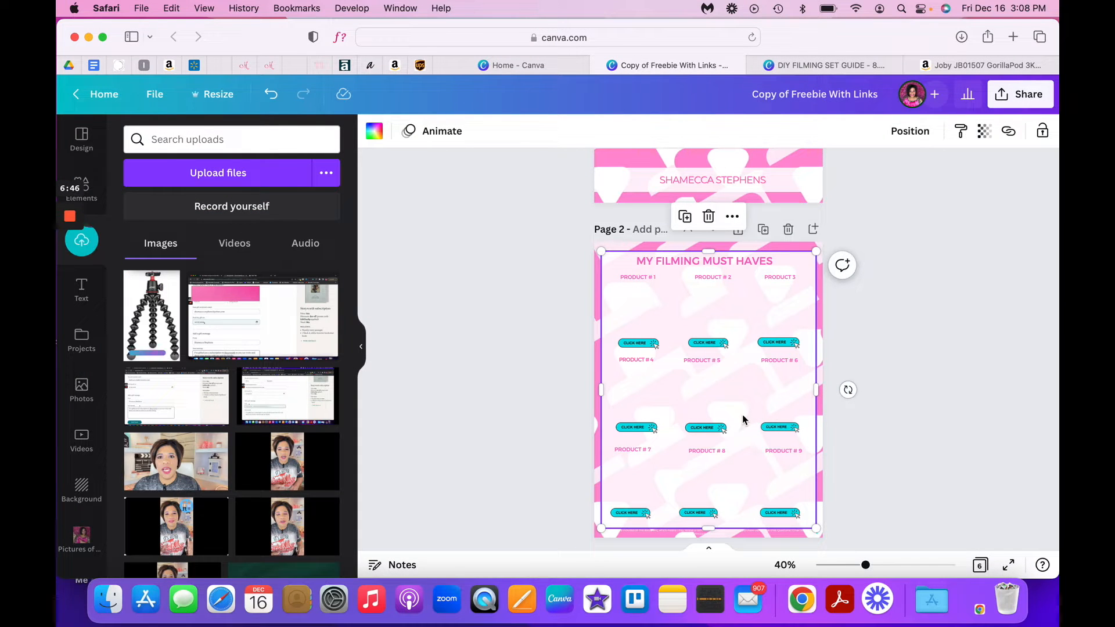
- Add the tripod image to page 2, shrink it and fit it between the "PRODUCT # 1" label and its CLICK HERE button
left_click(155, 325)
left_click_drag(866, 566, 897, 566)
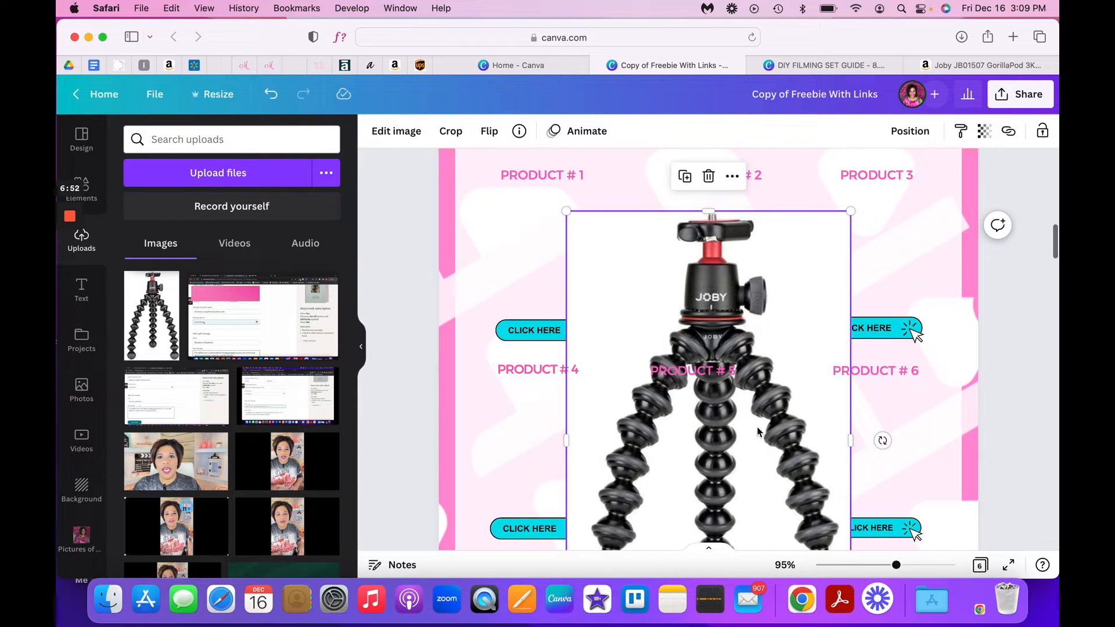
left_click_drag(759, 443, 710, 371)
scroll(710, 371, "down", 2)
left_click_drag(803, 510, 660, 256)
scroll(659, 256, "up", 5)
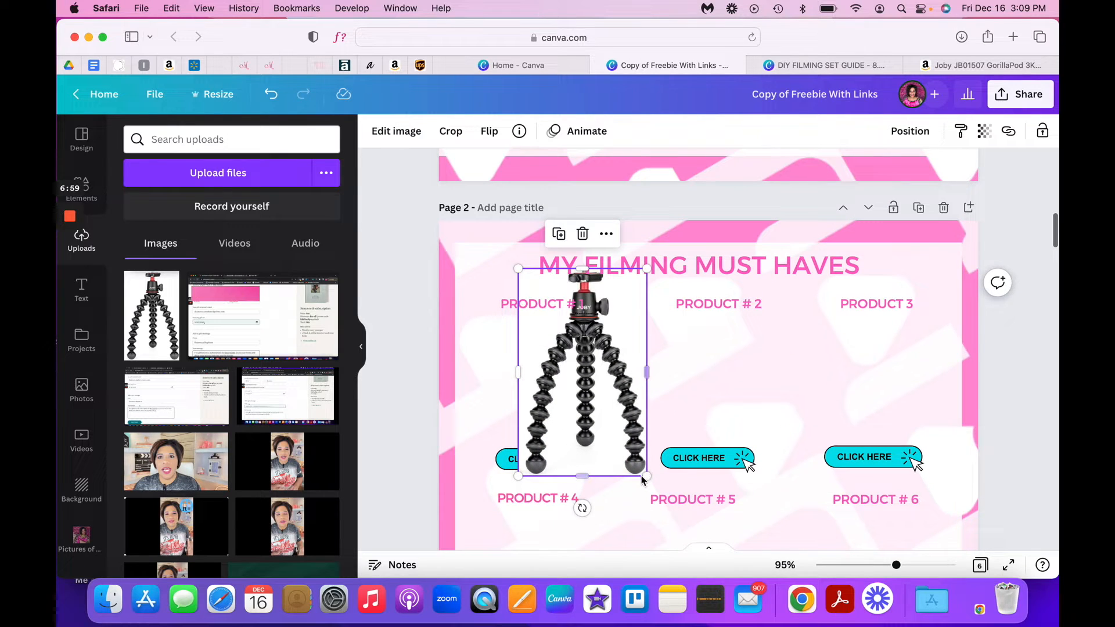
left_click_drag(645, 475, 592, 389)
left_click_drag(573, 346, 555, 392)
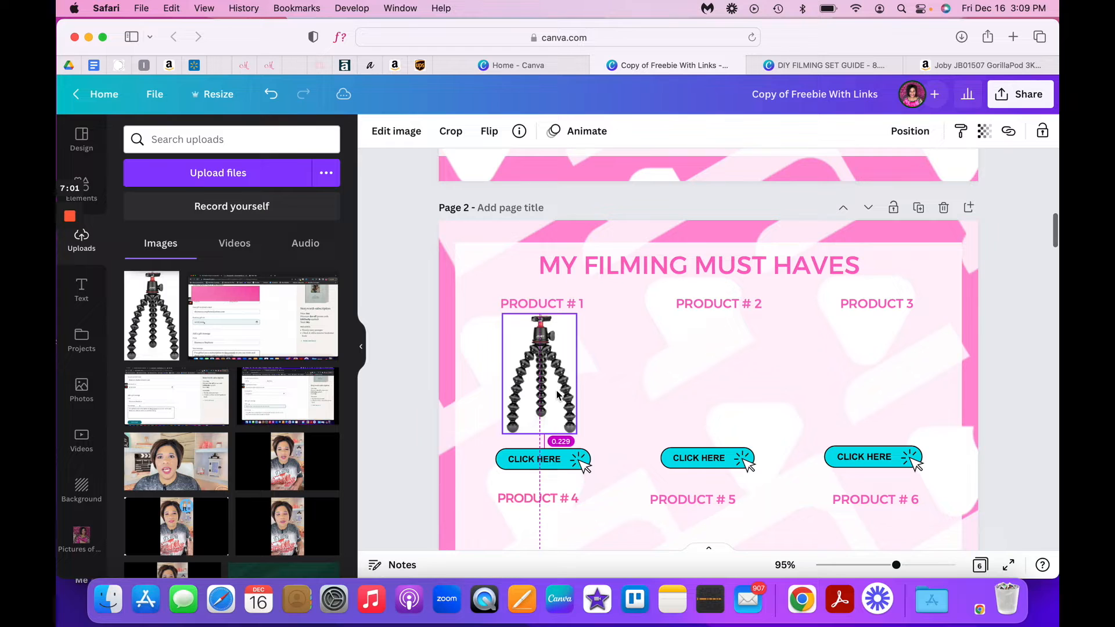
left_click(606, 356)
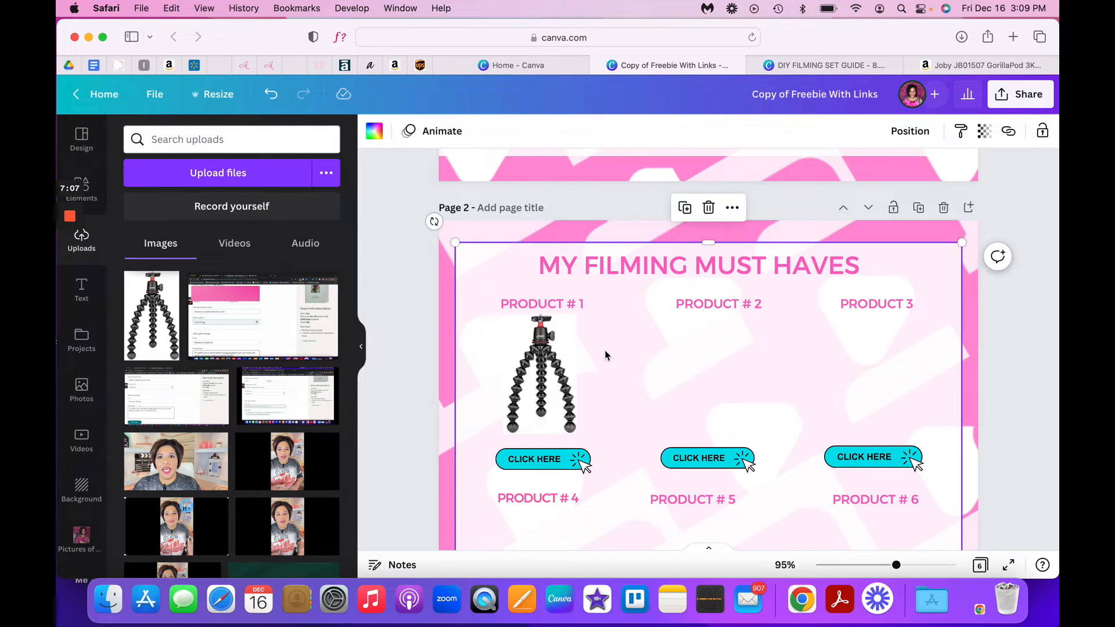
- Remove the background of the tripod image on page 2 with Background Remover and apply the result
left_click(540, 347)
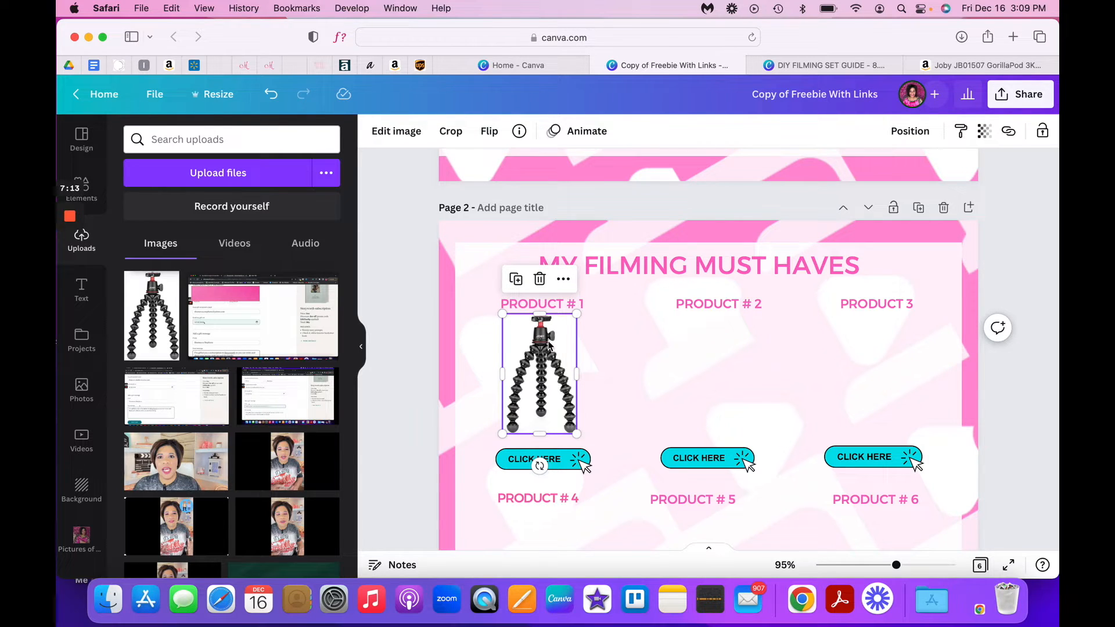
left_click(399, 133)
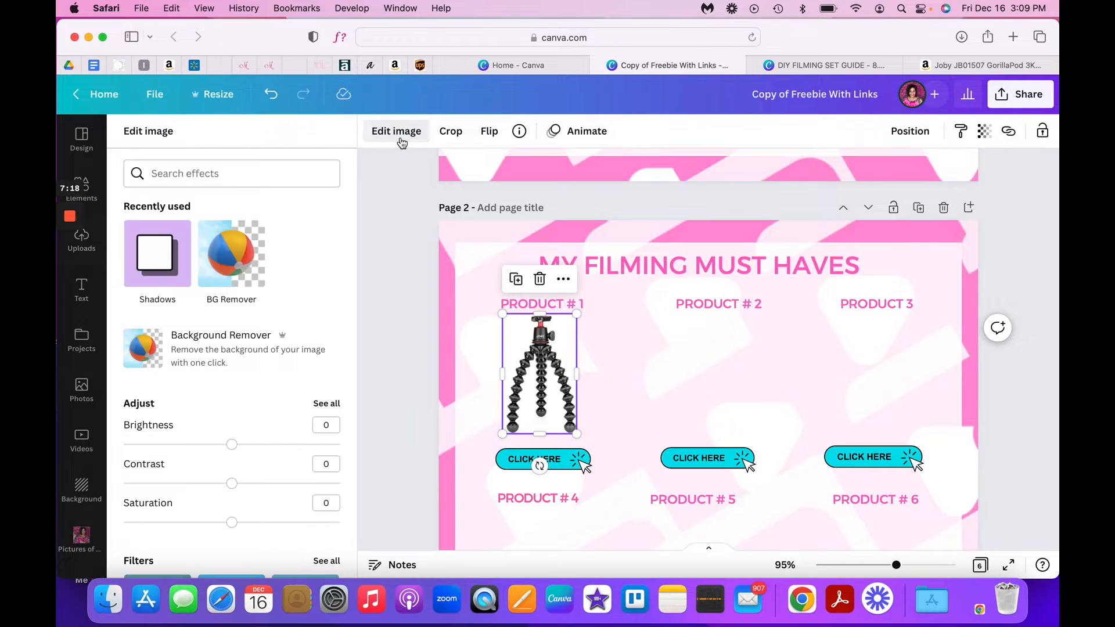
left_click(221, 261)
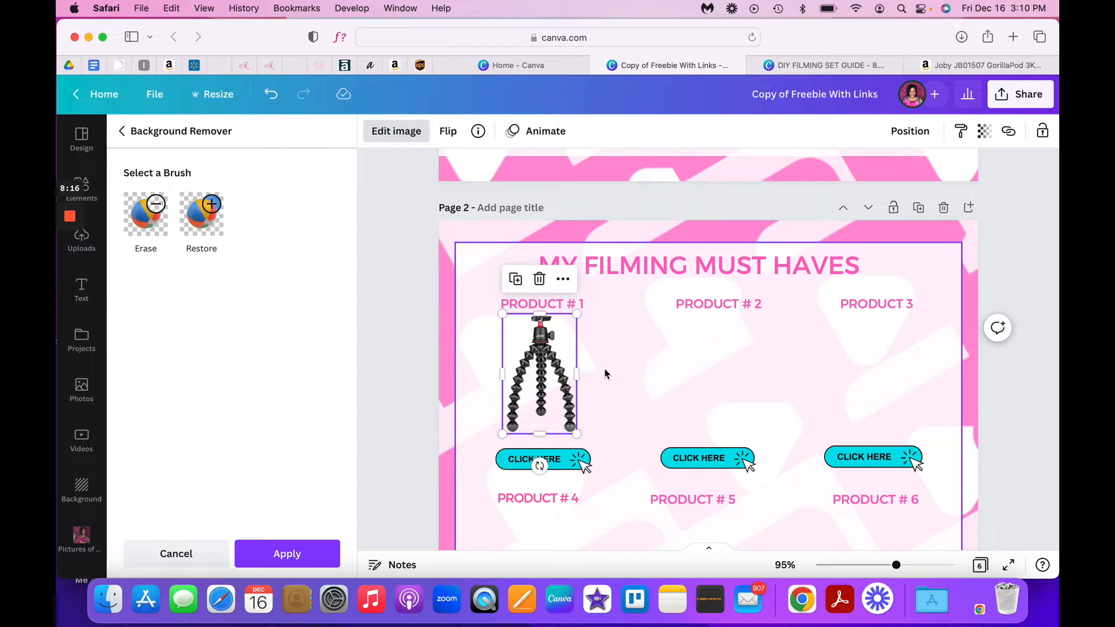
left_click(286, 557)
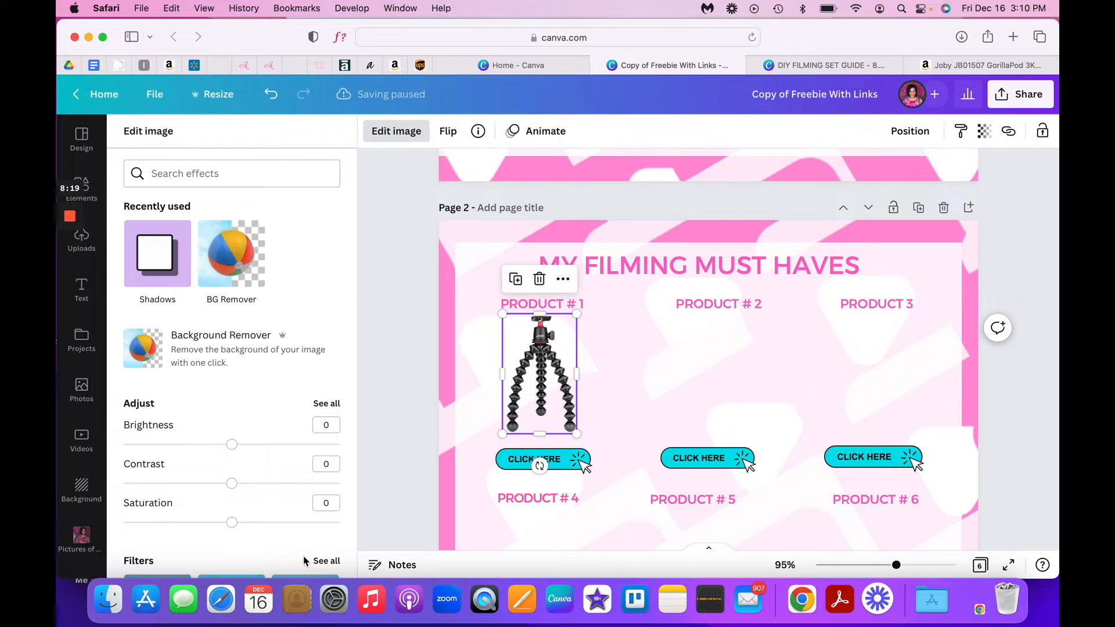
left_click(691, 383)
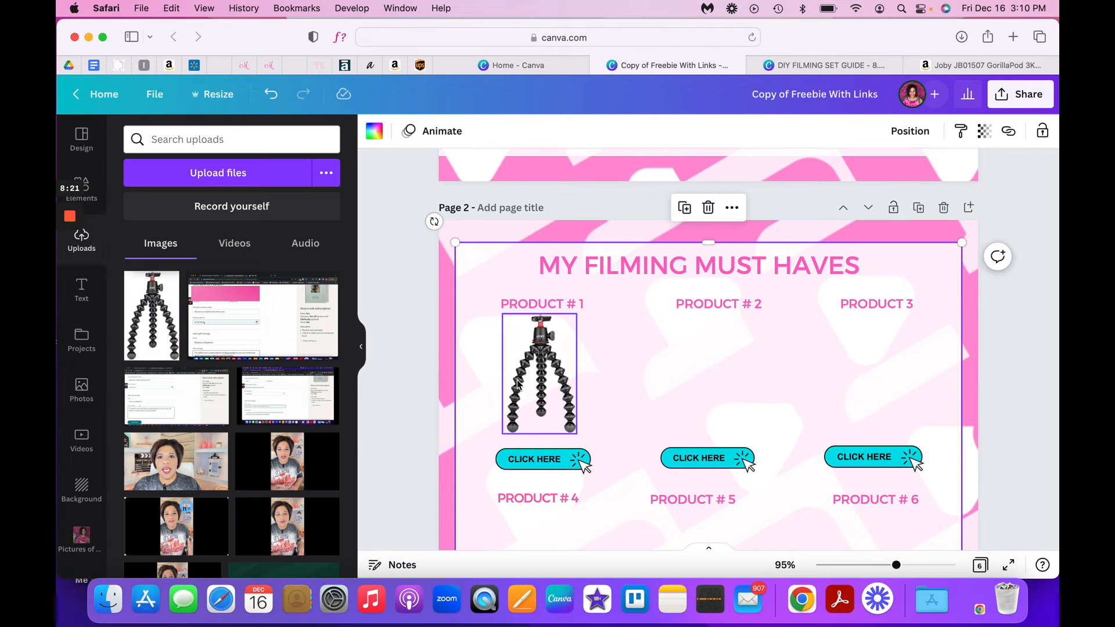
- Change the "PRODUCT # 1" label to "JOBY GORILLA POD", widen its text box to fit one line and center it above the tripod
left_click(541, 303)
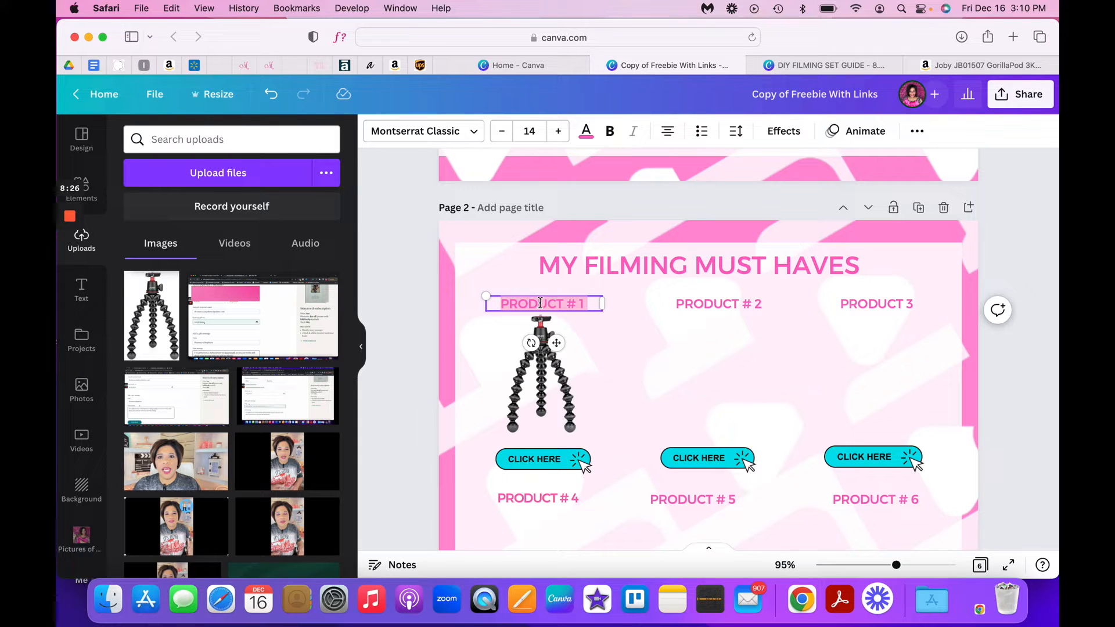
type("JOBY G")
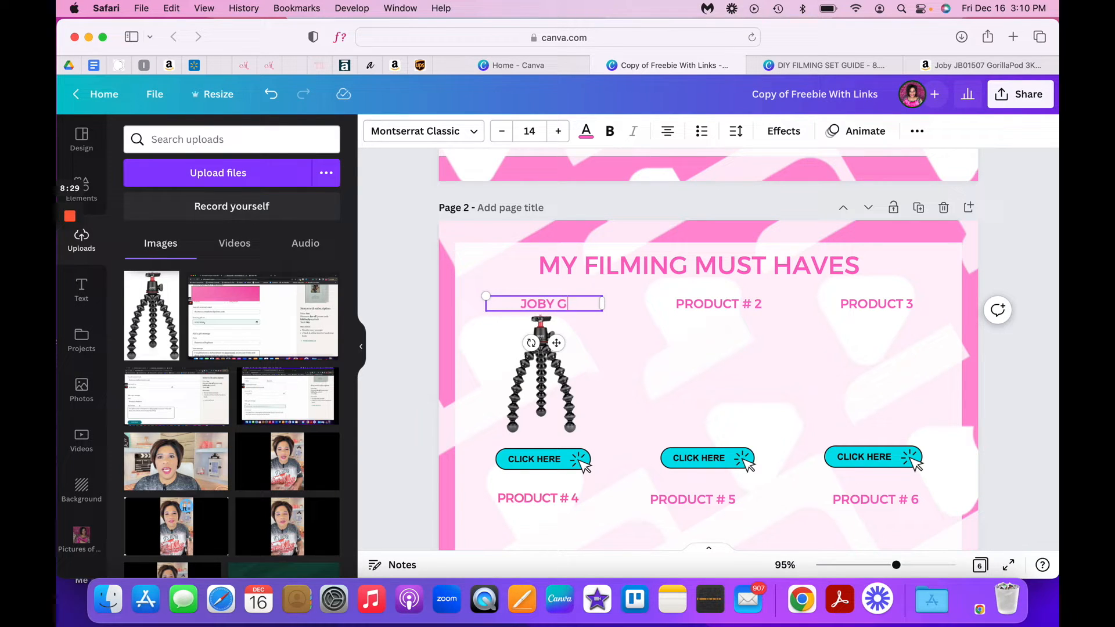
type("ORILLA POD")
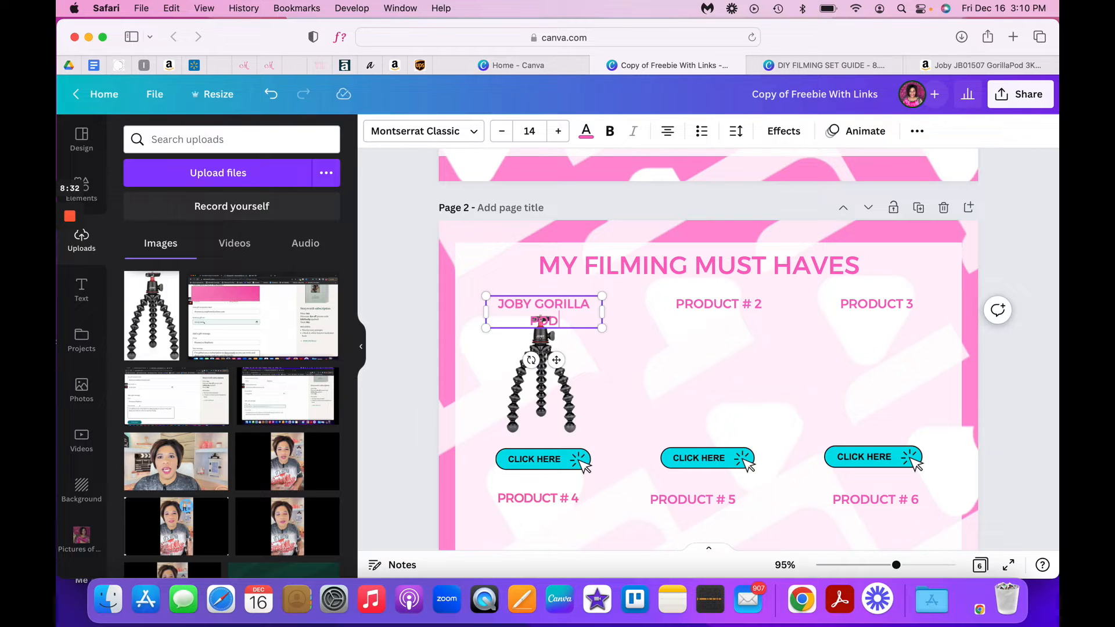
mouse_move(607, 314)
left_mouse_down()
mouse_move(627, 306)
mouse_move(586, 308)
mouse_move(616, 307)
left_mouse_up()
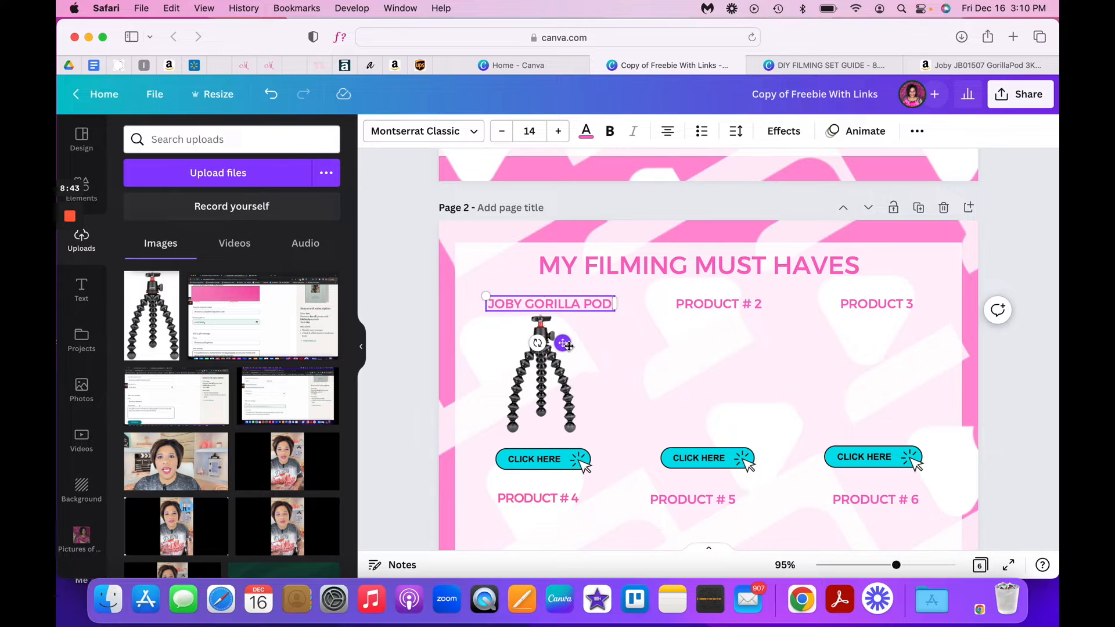
left_click_drag(568, 345, 563, 346)
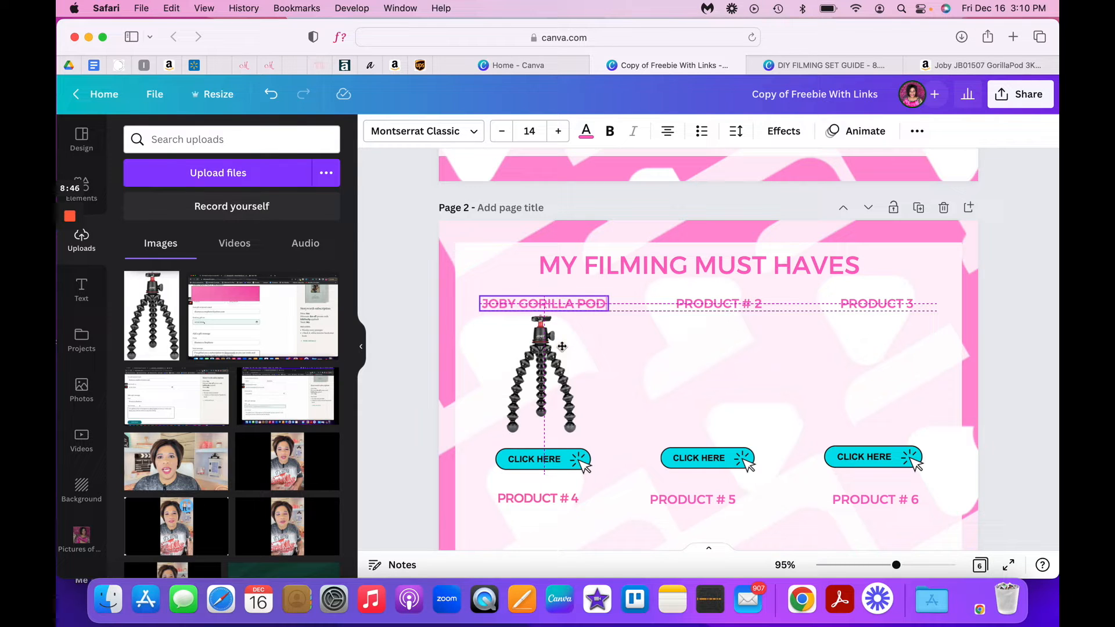
left_click_drag(563, 347, 562, 347)
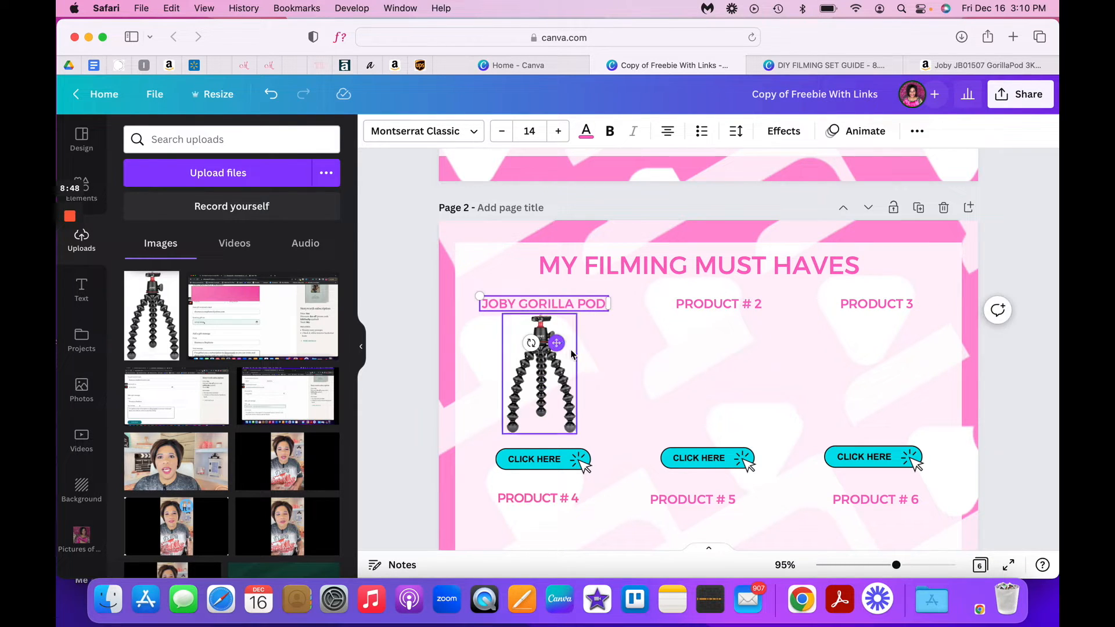
- Add the copied Amazon affiliate link to the tripod image on page 2
left_click(561, 380)
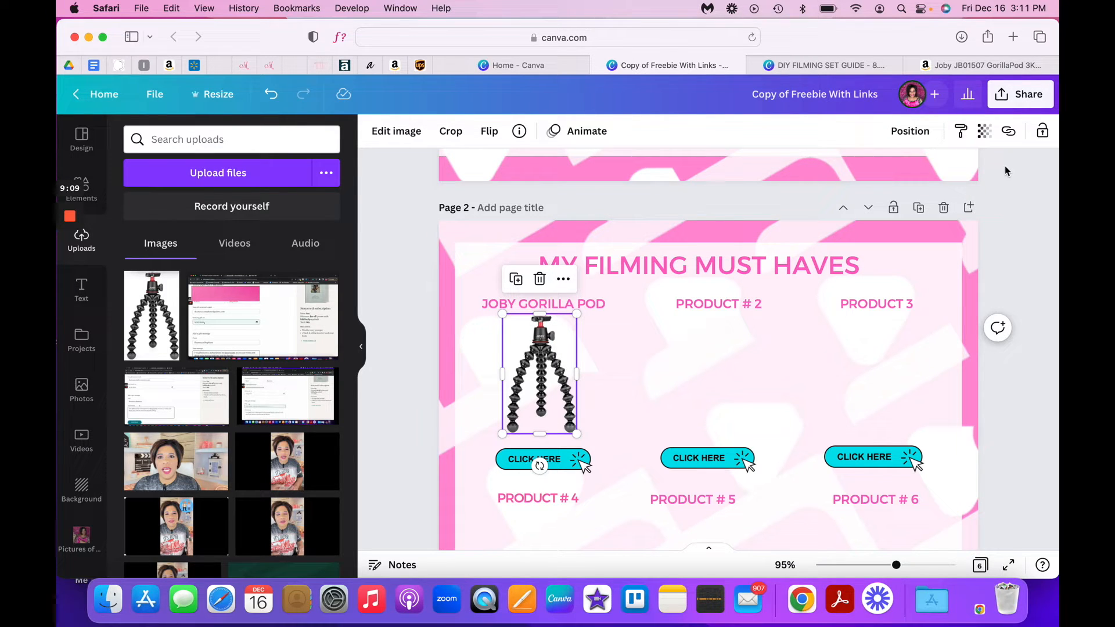
left_click(1011, 132)
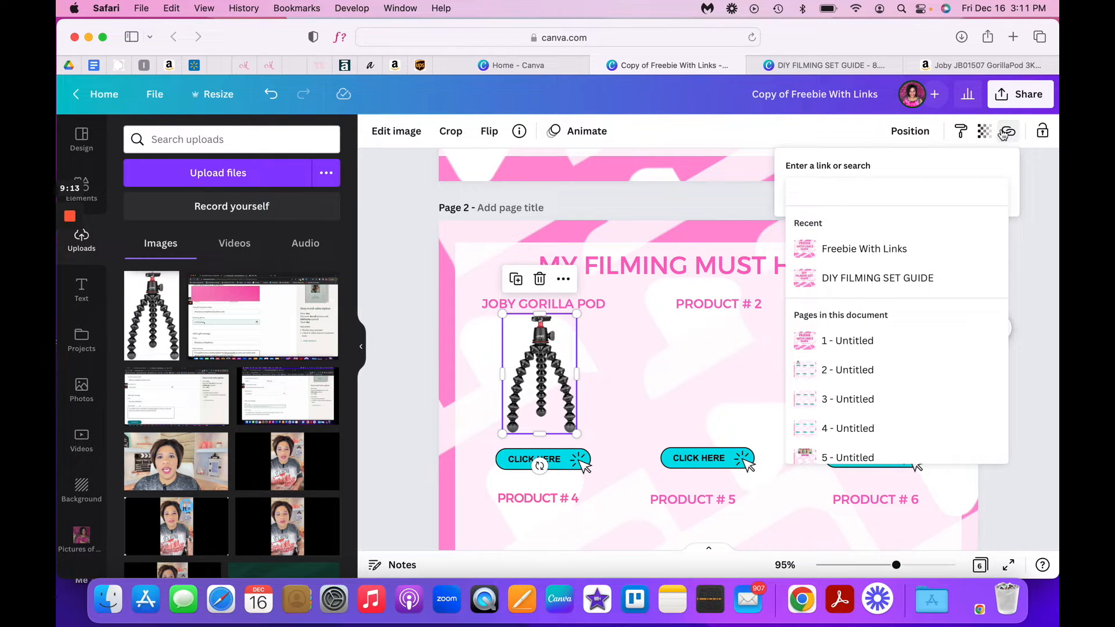
right_click(831, 192)
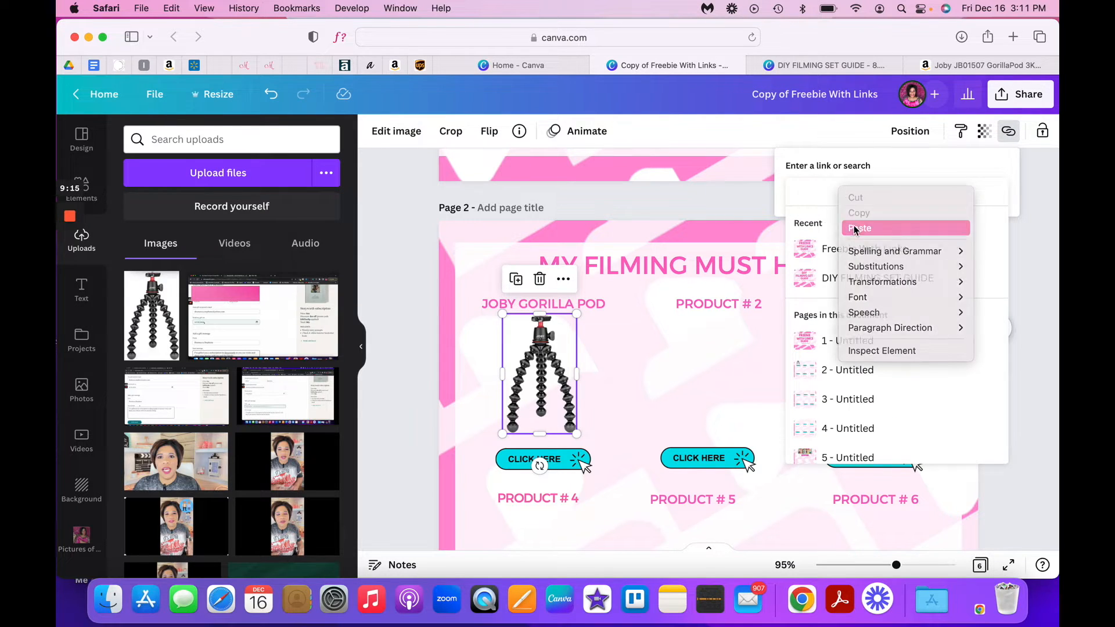
left_click(847, 222)
left_click(759, 340)
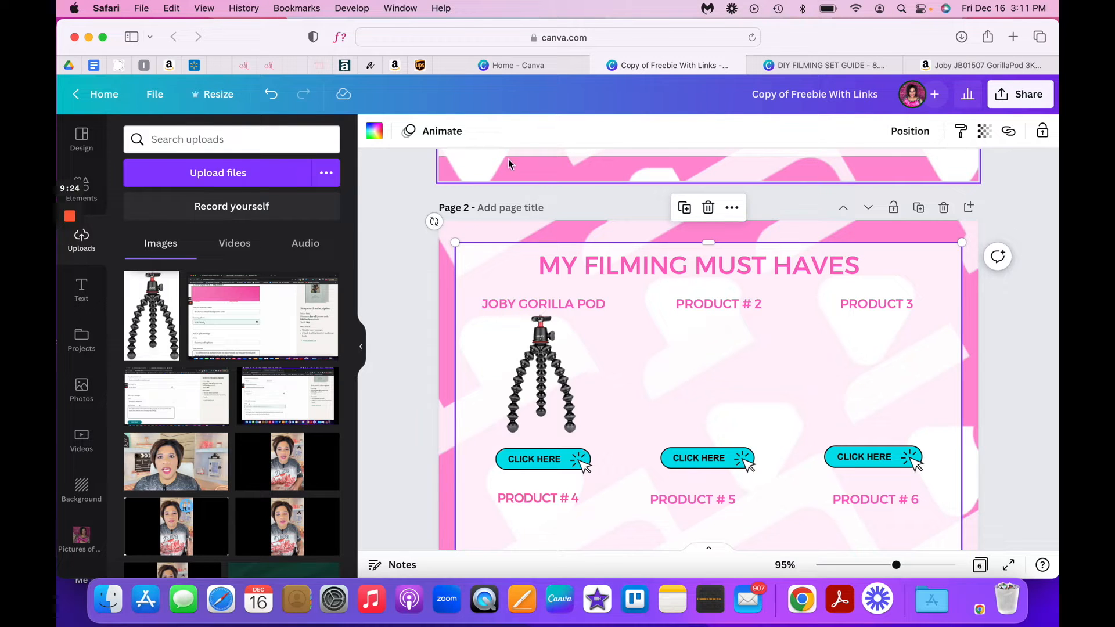
left_click(534, 458)
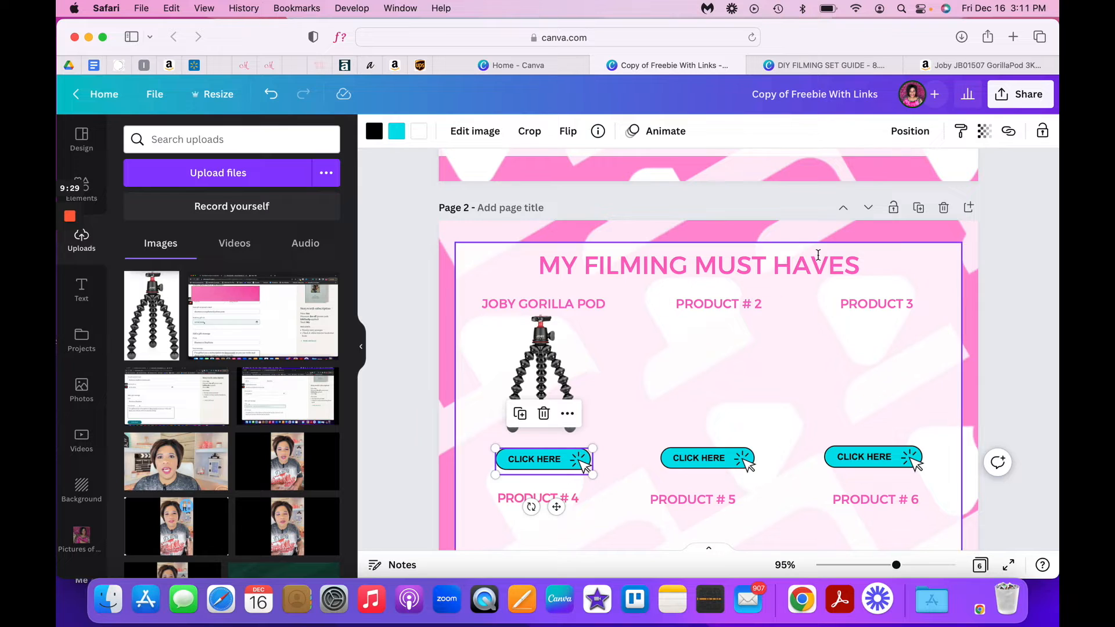
left_click(1009, 131)
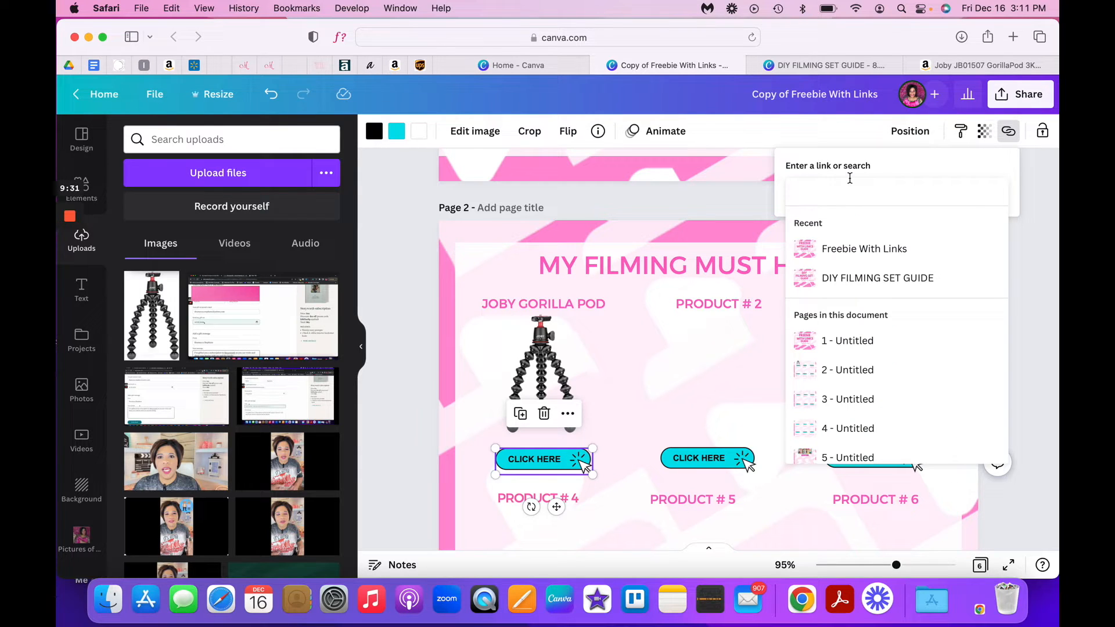
right_click(835, 190)
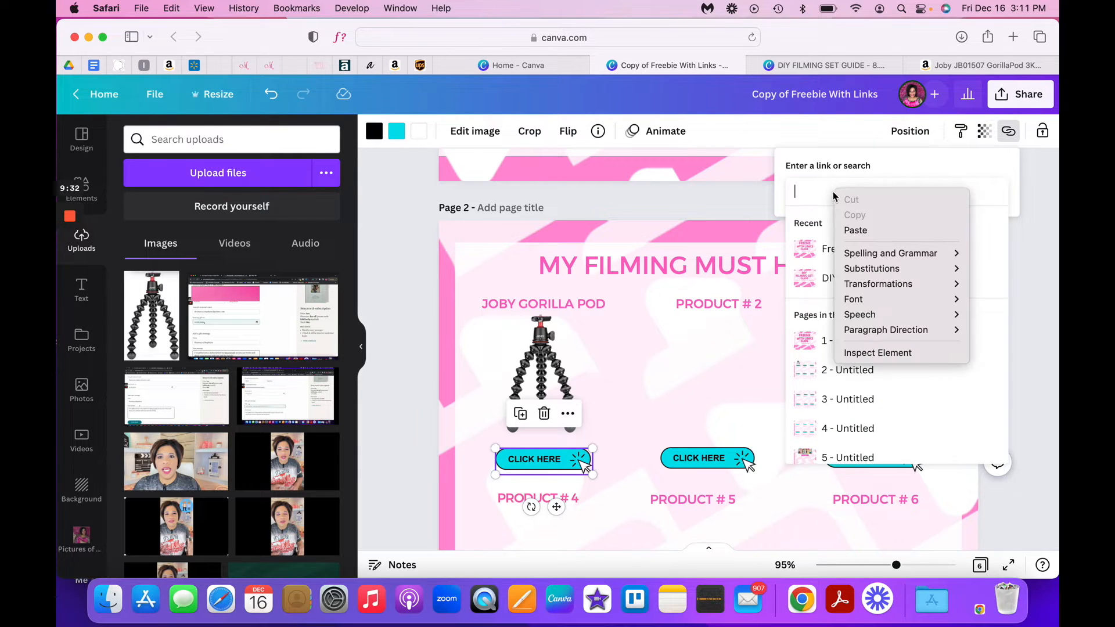
left_click(873, 230)
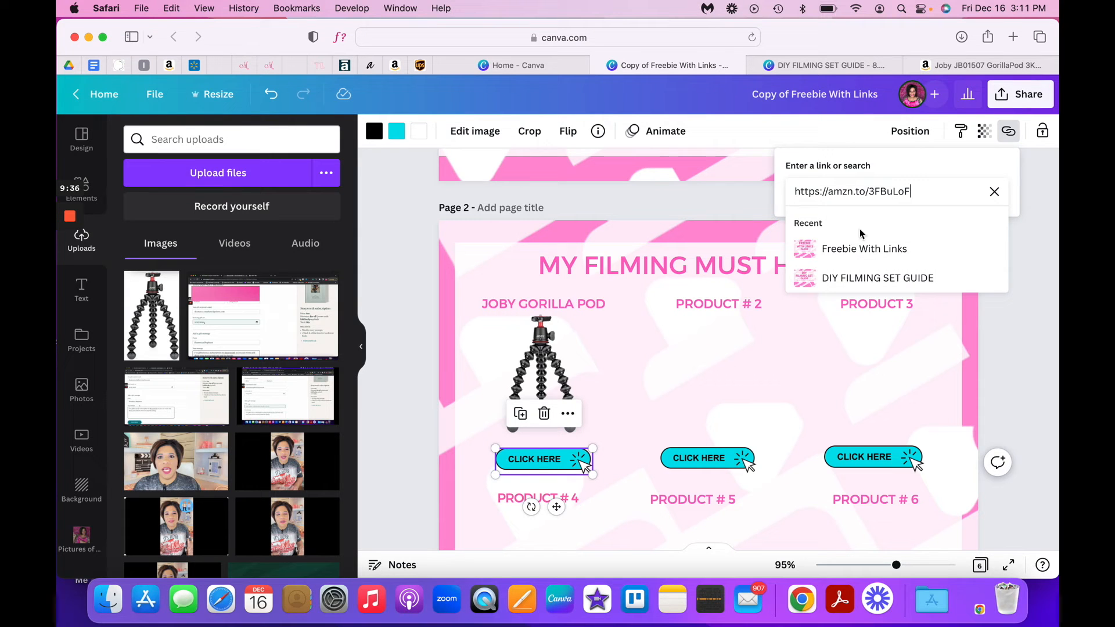
key("Return")
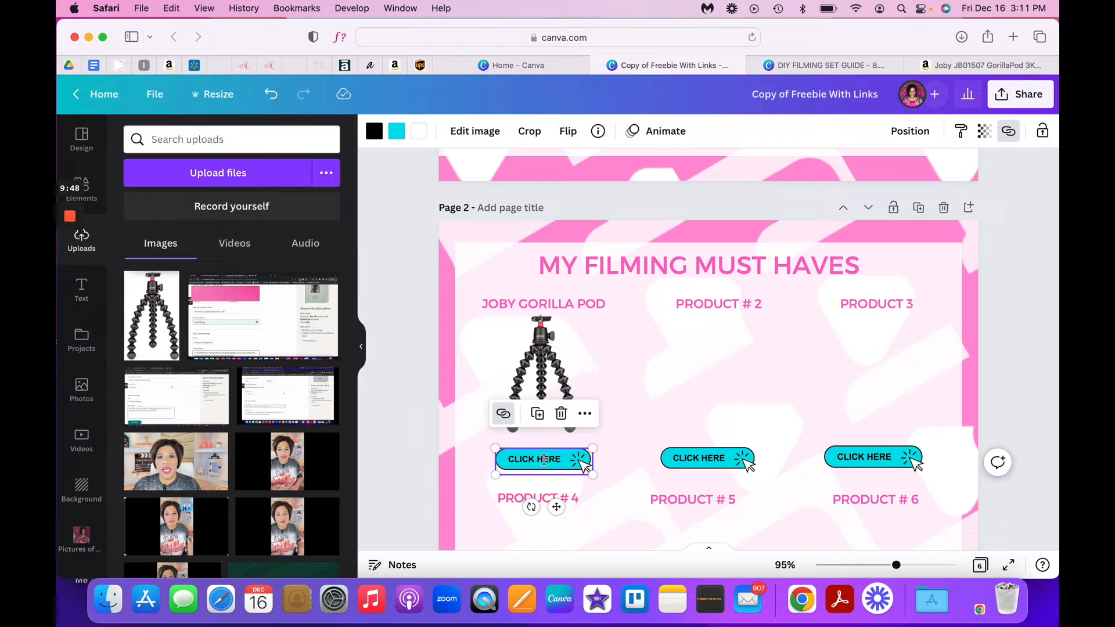
- Try yellow and pink fills on the CLICK HERE button under the tripod in place of cyan
left_click(397, 132)
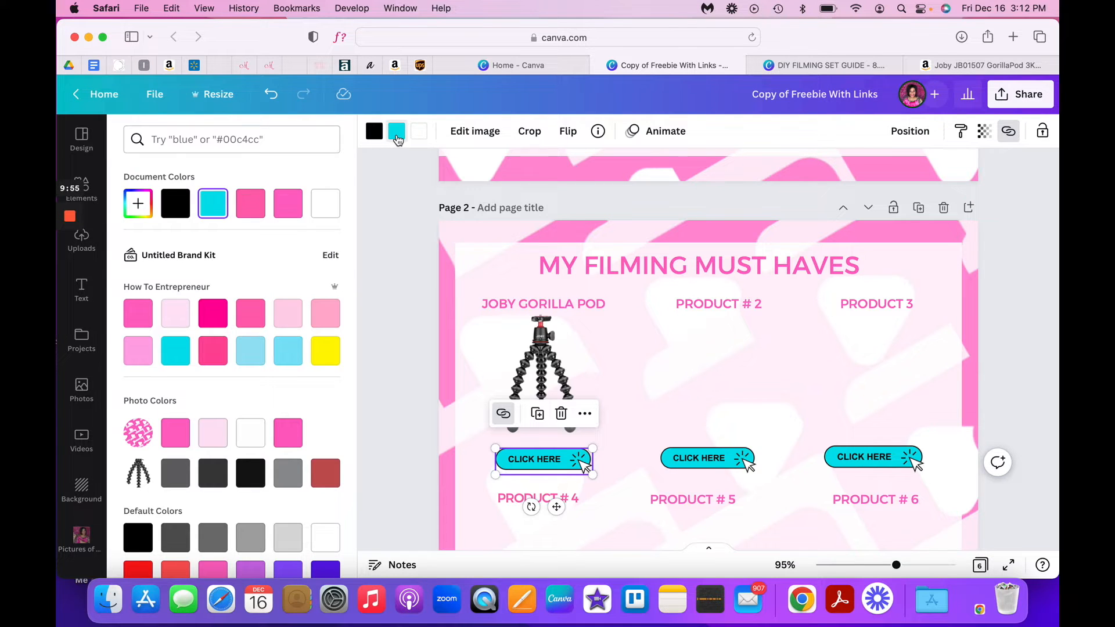
left_click(326, 354)
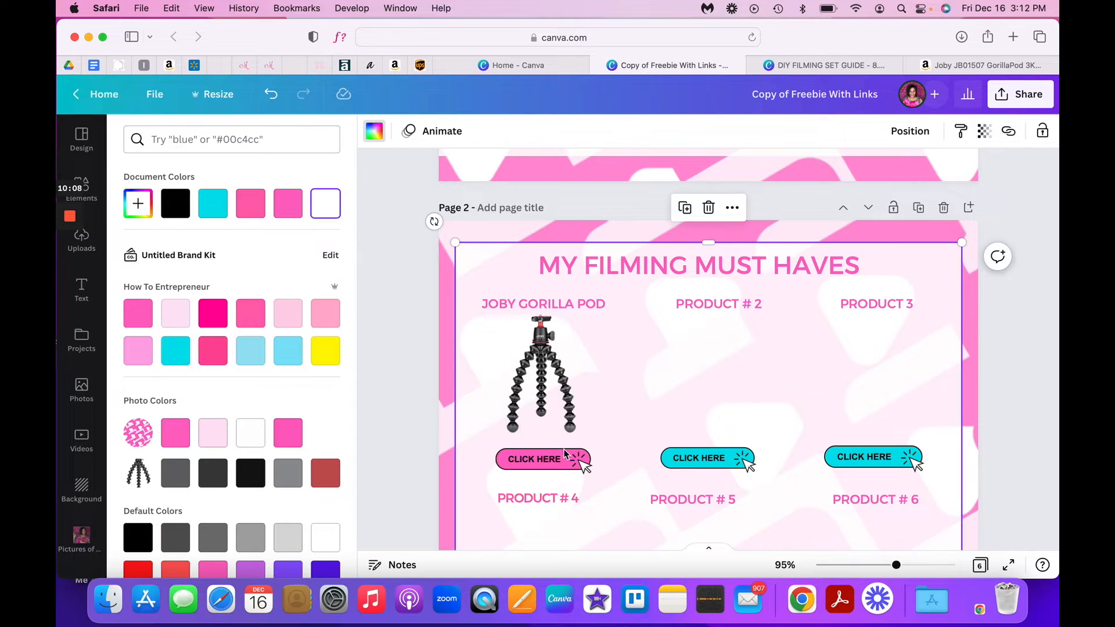
left_click(562, 455)
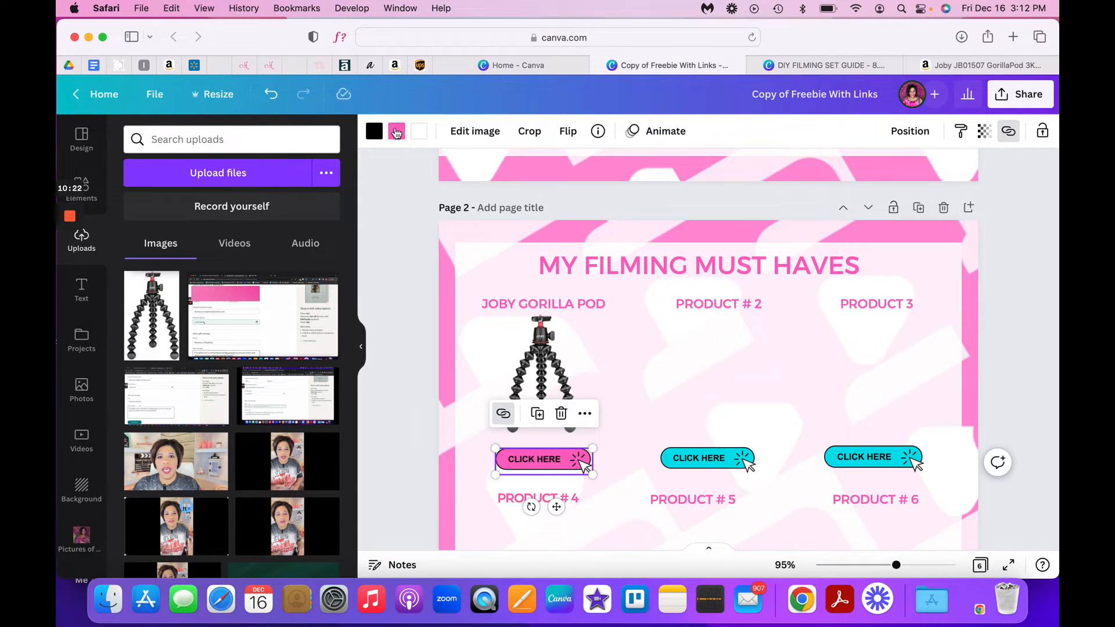
- Undo the button's color changes, redo the yellow fill once and undo it again
left_click(269, 95)
left_click(270, 94)
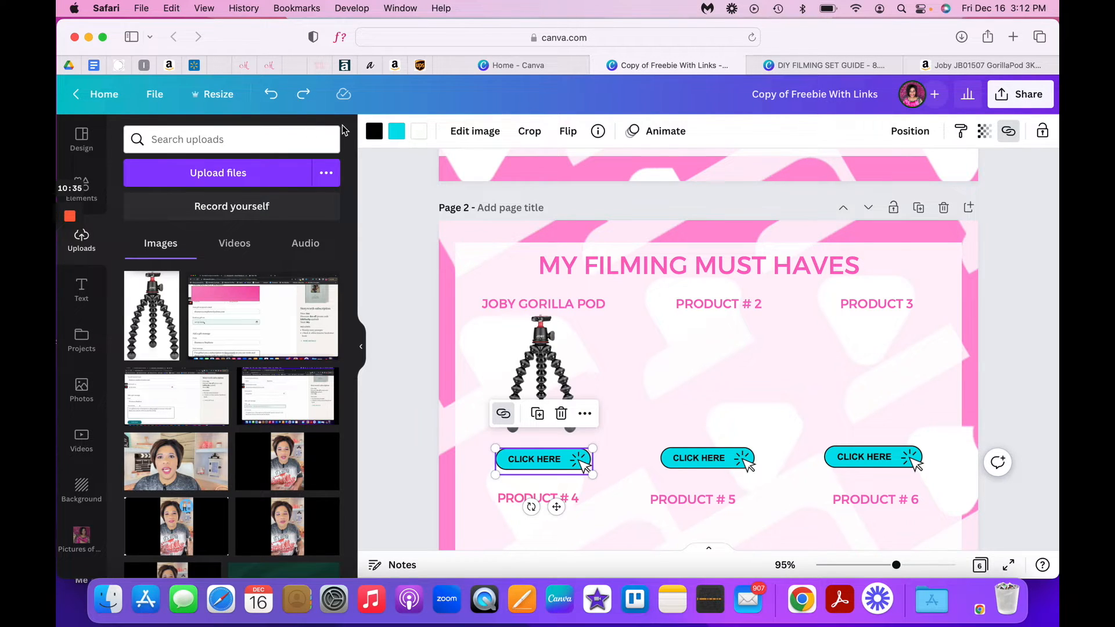
left_click(306, 96)
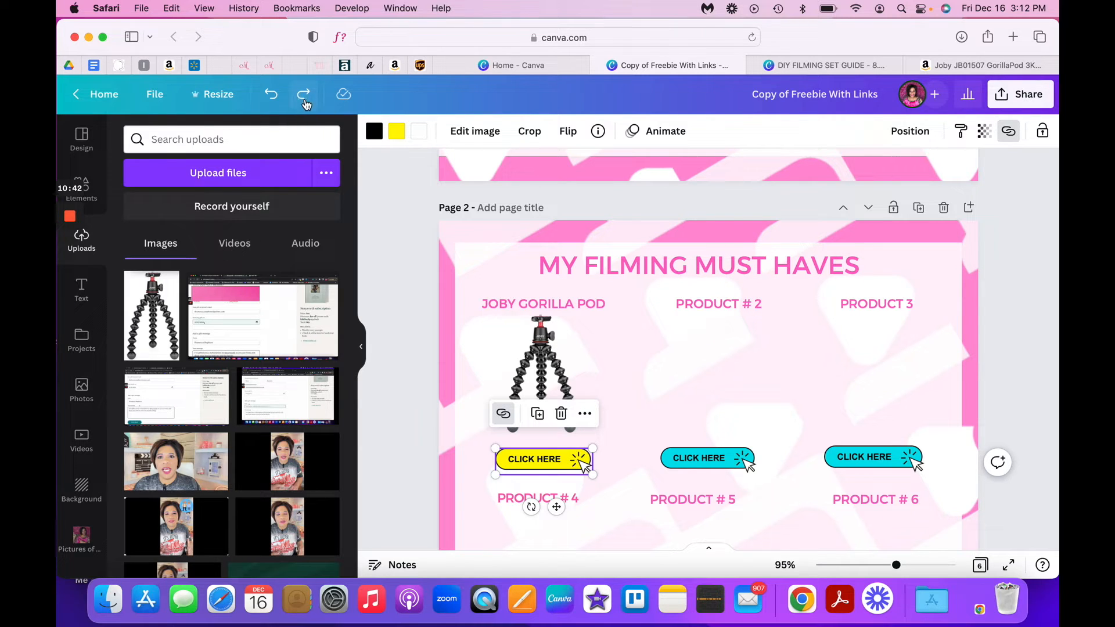
left_click(270, 96)
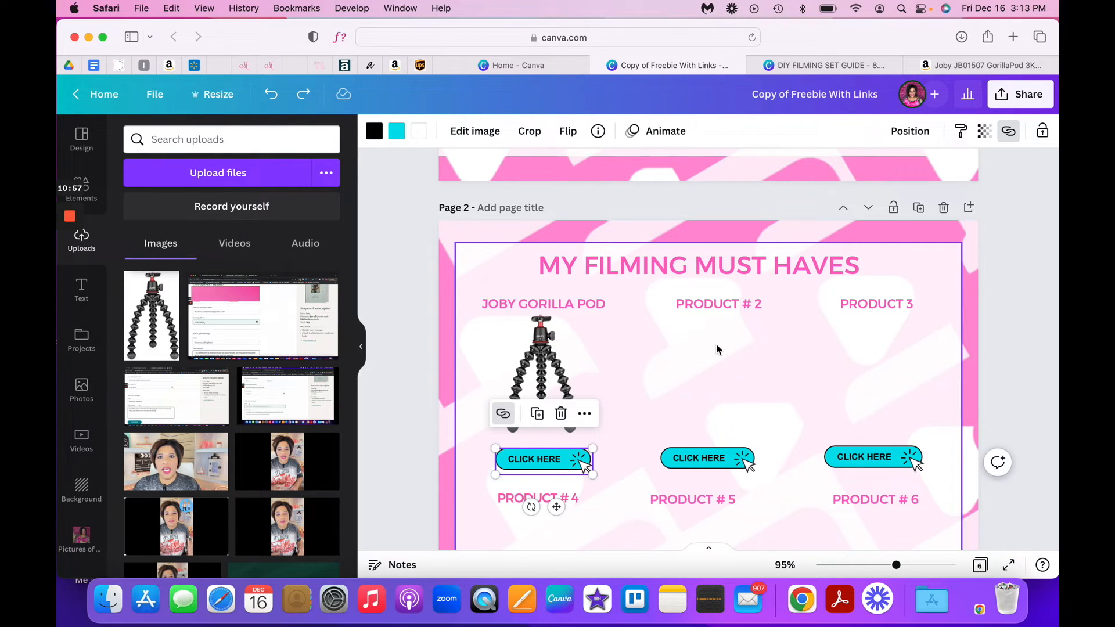
- Switch to the Amazon page, close the text link pop-up and search for "blue yeti microphone"
left_click(966, 68)
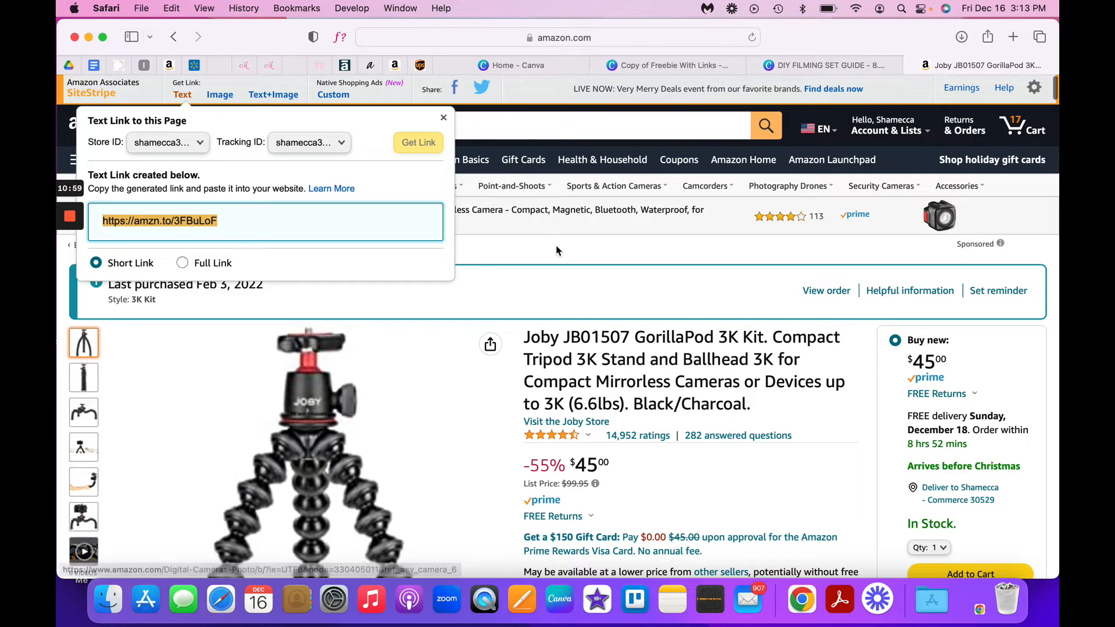
left_click(399, 96)
left_click(407, 125)
key("super+a")
key("BackSpace")
type("Blue Yeti")
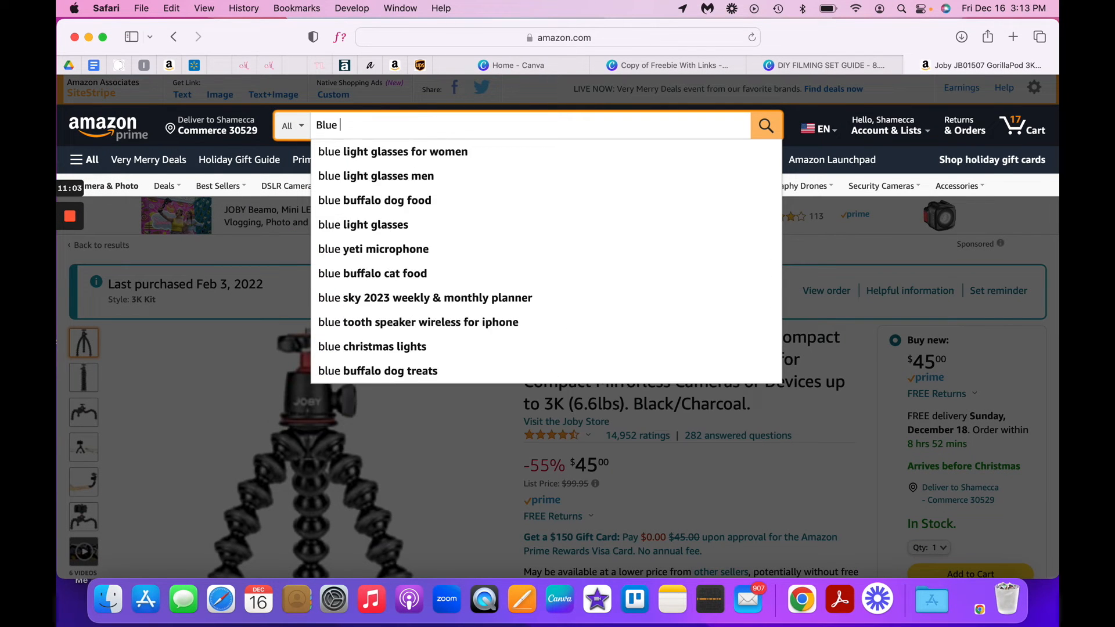
key("Down")
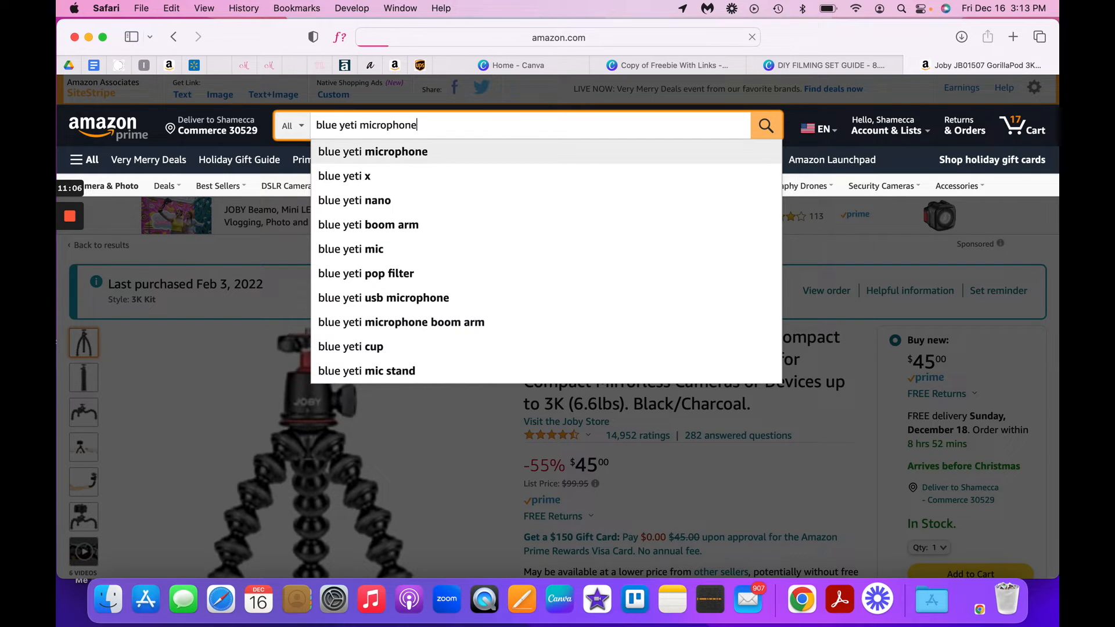
key("Return")
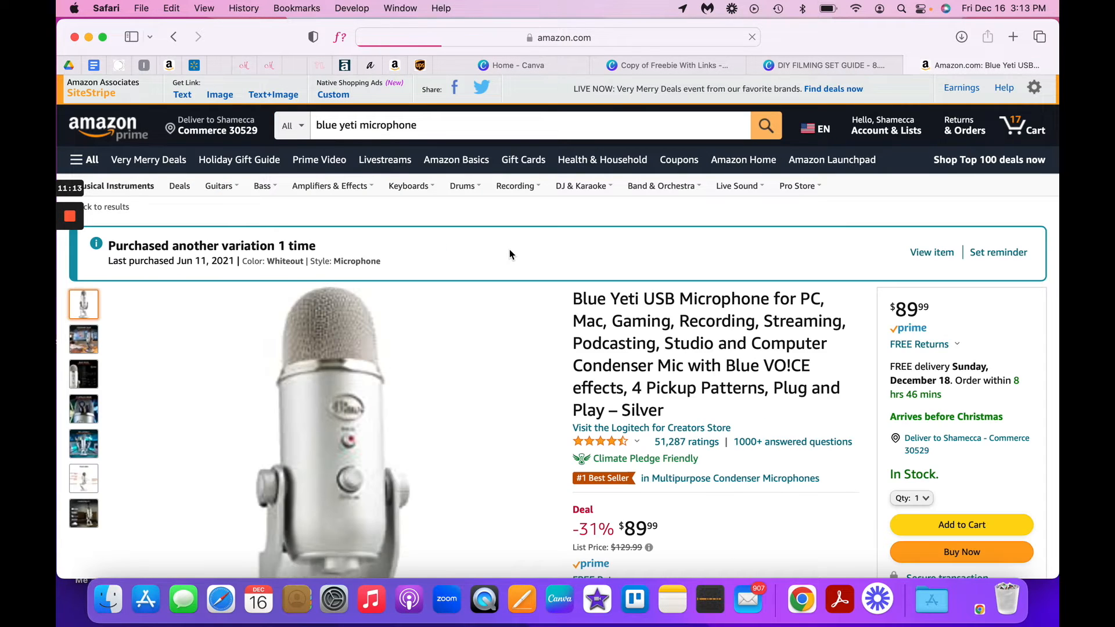
- Choose the Whiteout color variant on the Blue Yeti USB microphone's product page
scroll(510, 254, "down", 3)
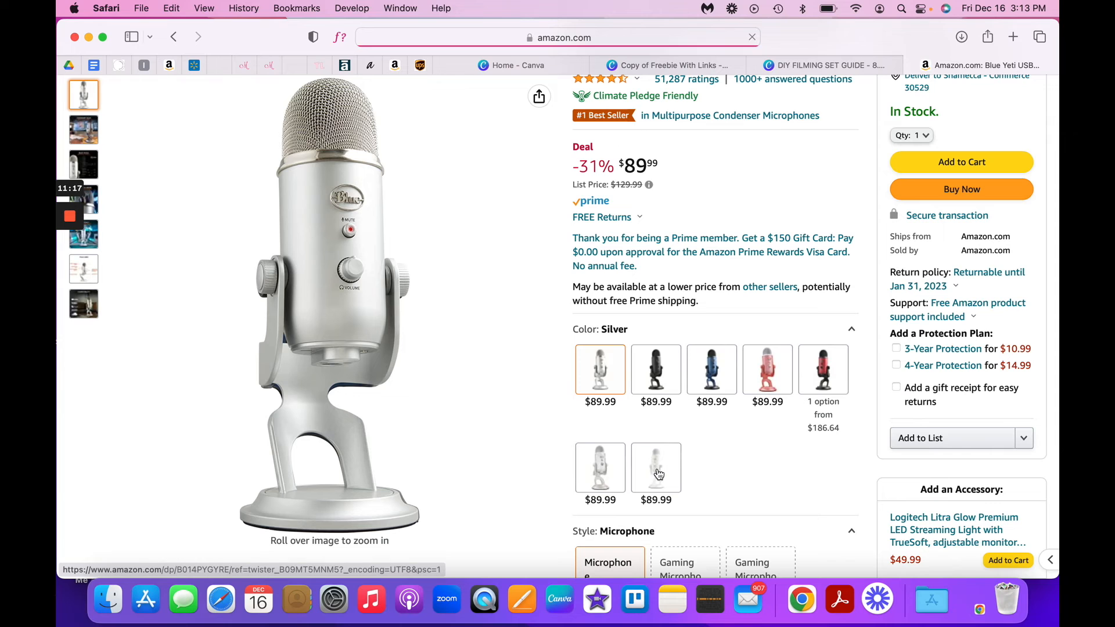
left_click(664, 479)
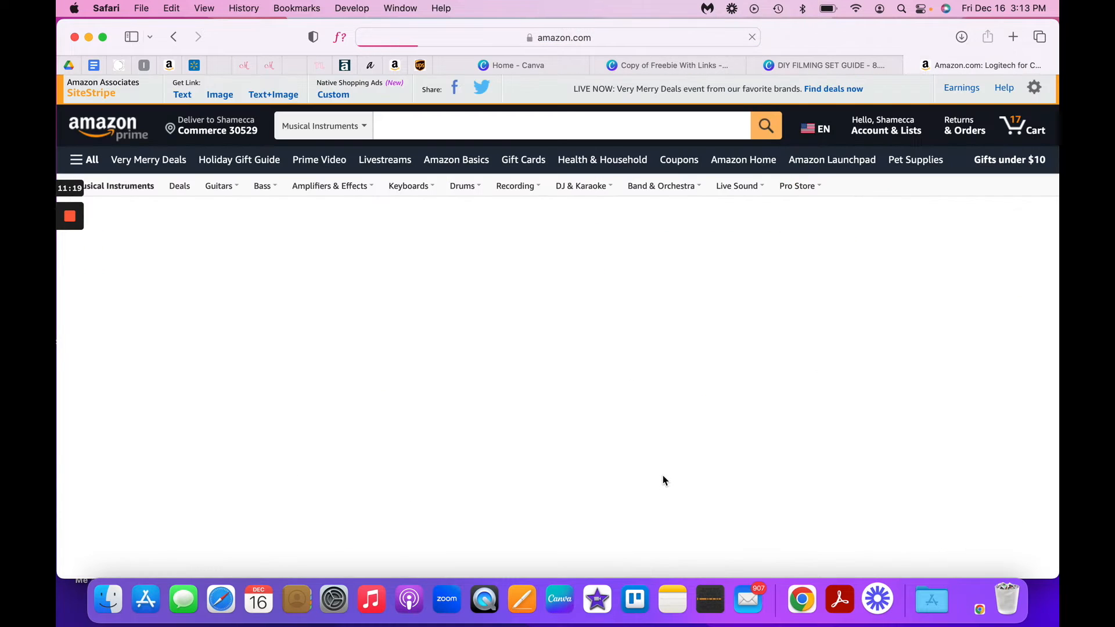
mouse_move(500, 421)
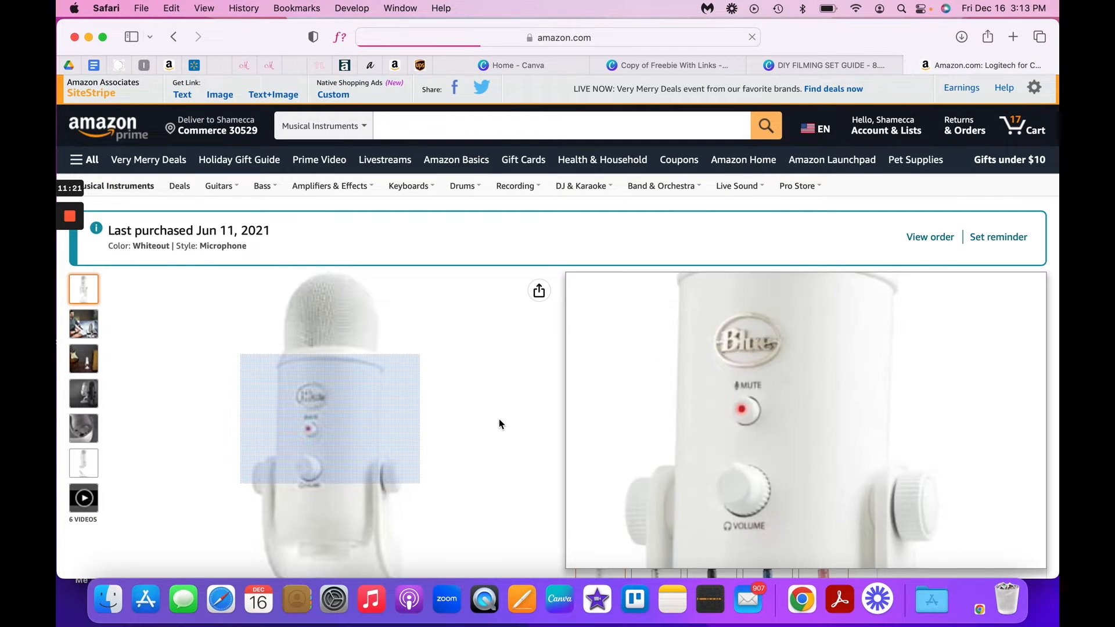
scroll(500, 420, "down", 1)
scroll(455, 307, "up", 1)
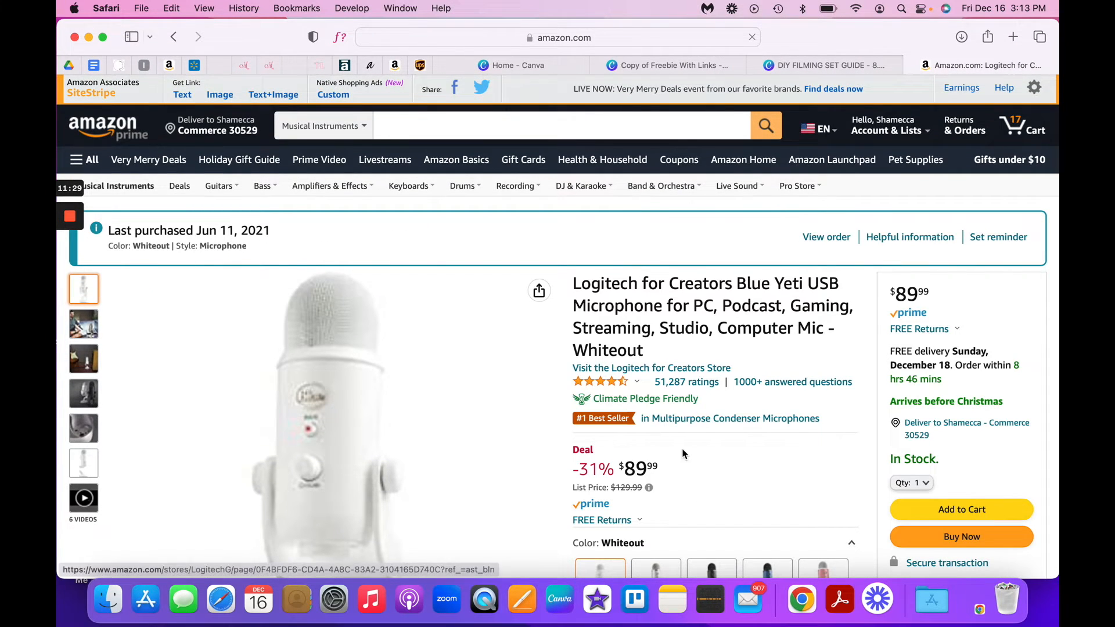
- Save the enlarged Whiteout Blue Yeti product image to the Desktop as "Blue Yeti Mic." and close the image viewer
scroll(686, 455, "down", 3)
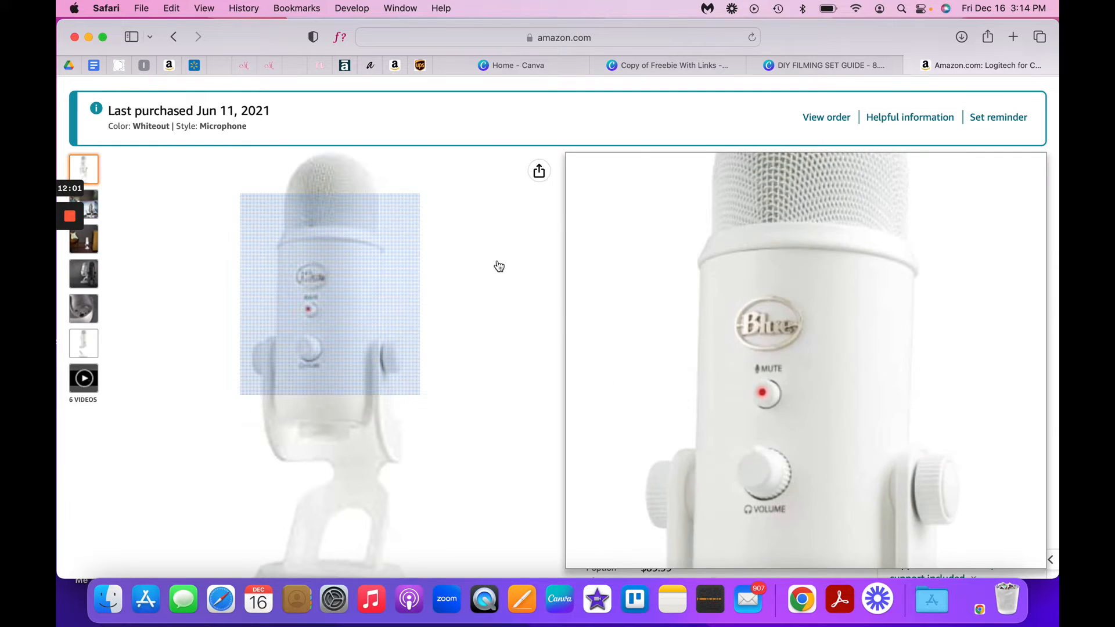
left_click(300, 246)
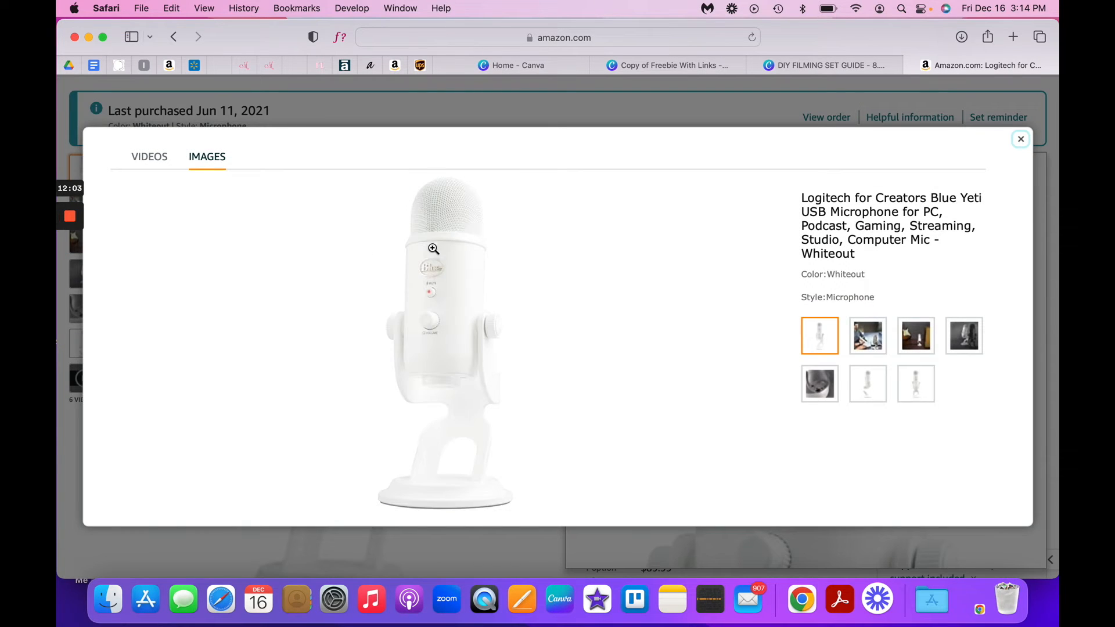
right_click(476, 292)
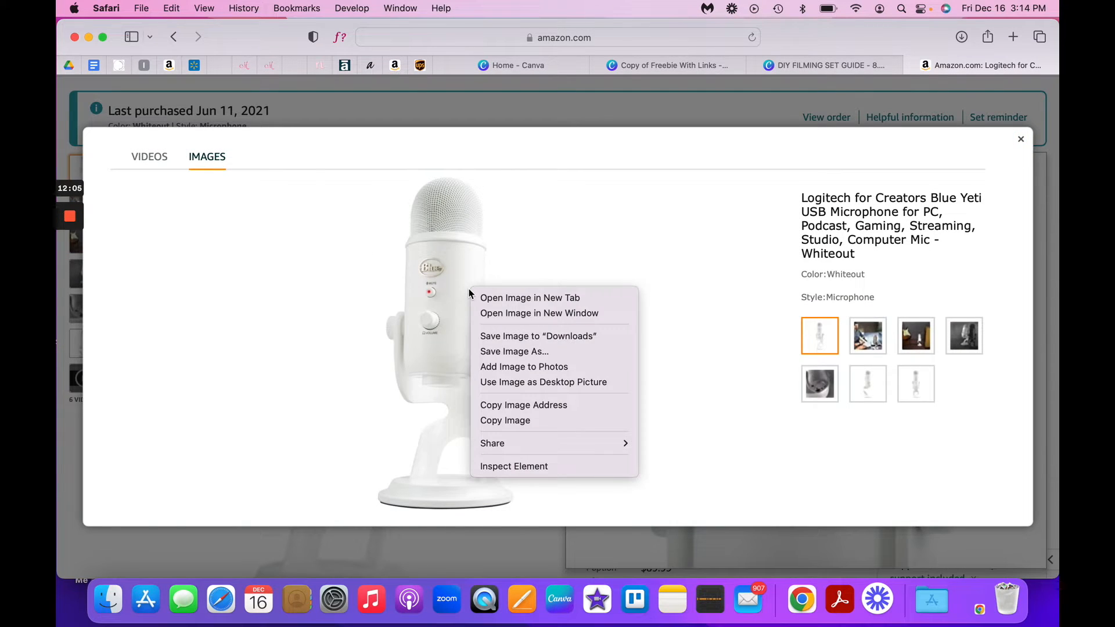
left_click(499, 350)
key("BackSpace")
type("Blue Yeti Mic.")
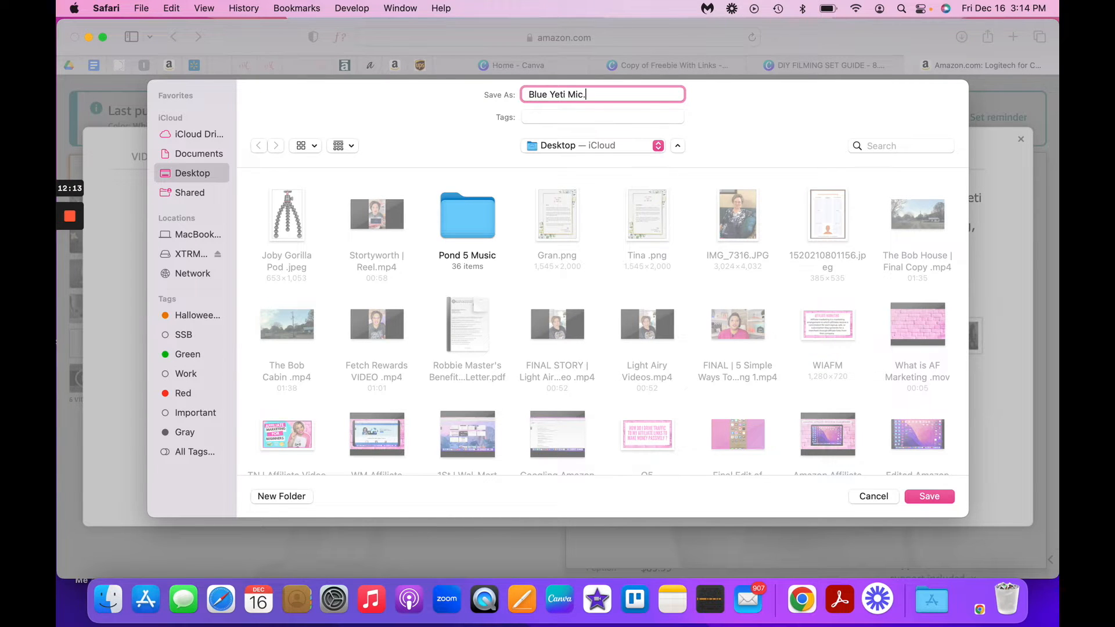
key("Return")
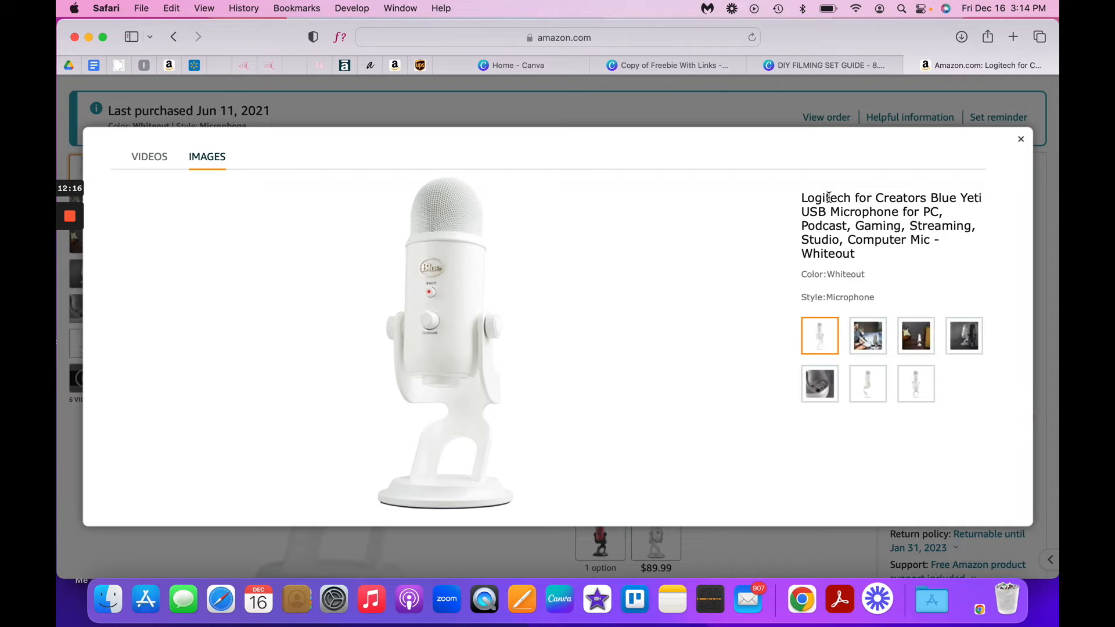
left_click(1022, 141)
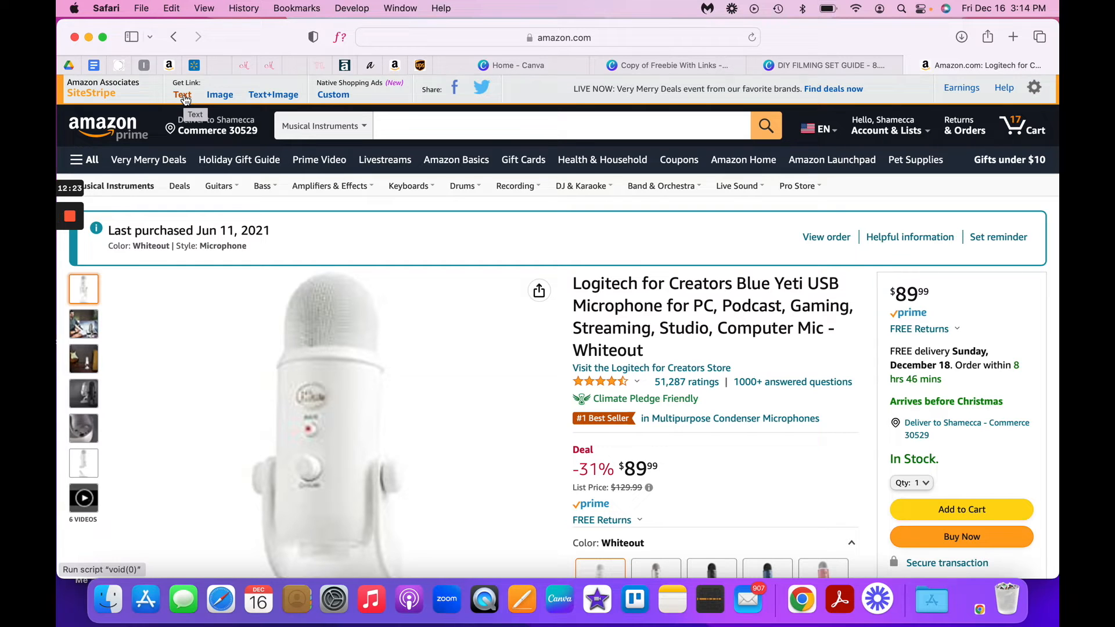
- Generate the Amazon Associates short text link for the Whiteout Blue Yeti microphone and copy it
left_click(183, 95)
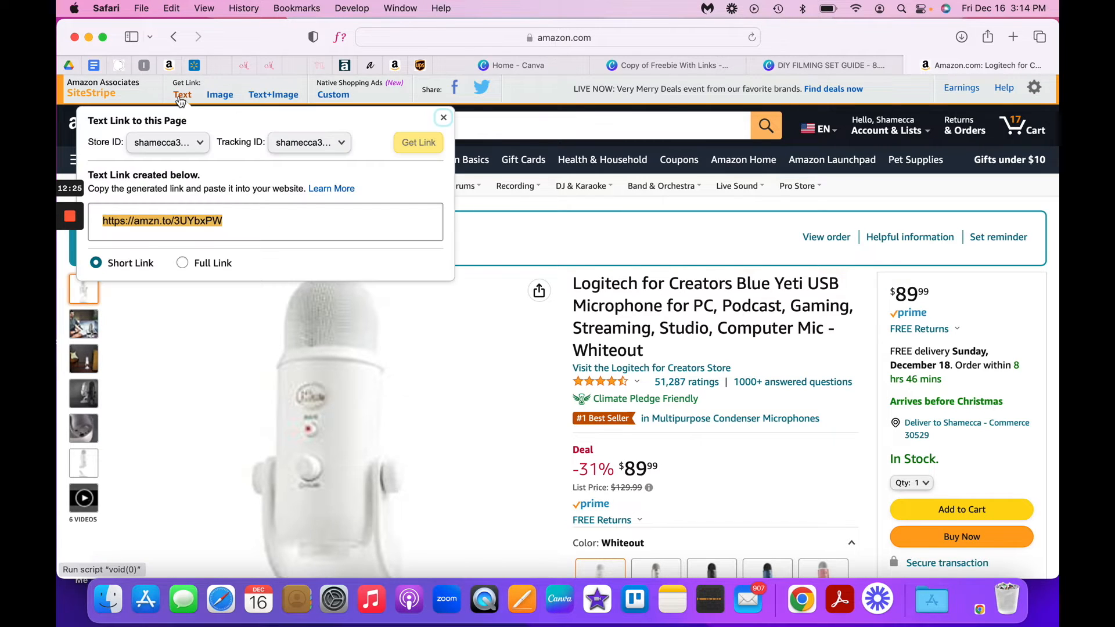
right_click(137, 220)
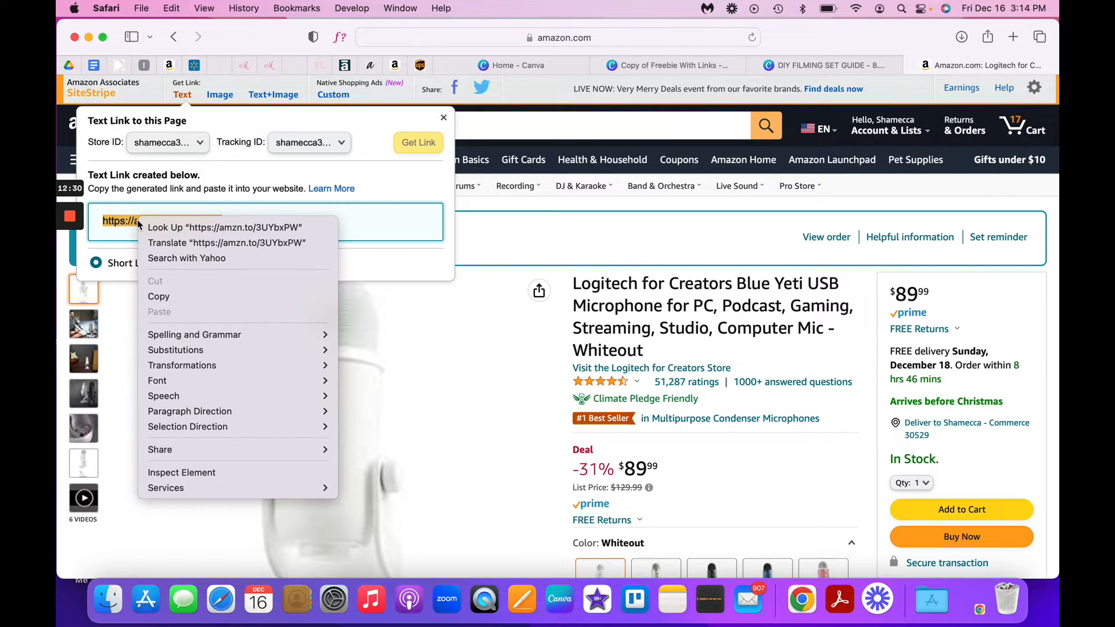
left_click(182, 293)
- Switch to the Copy of Freebie With Links design in Canva and upload "Blue Yeti Mic..jpeg" from the Desktop
left_click(773, 65)
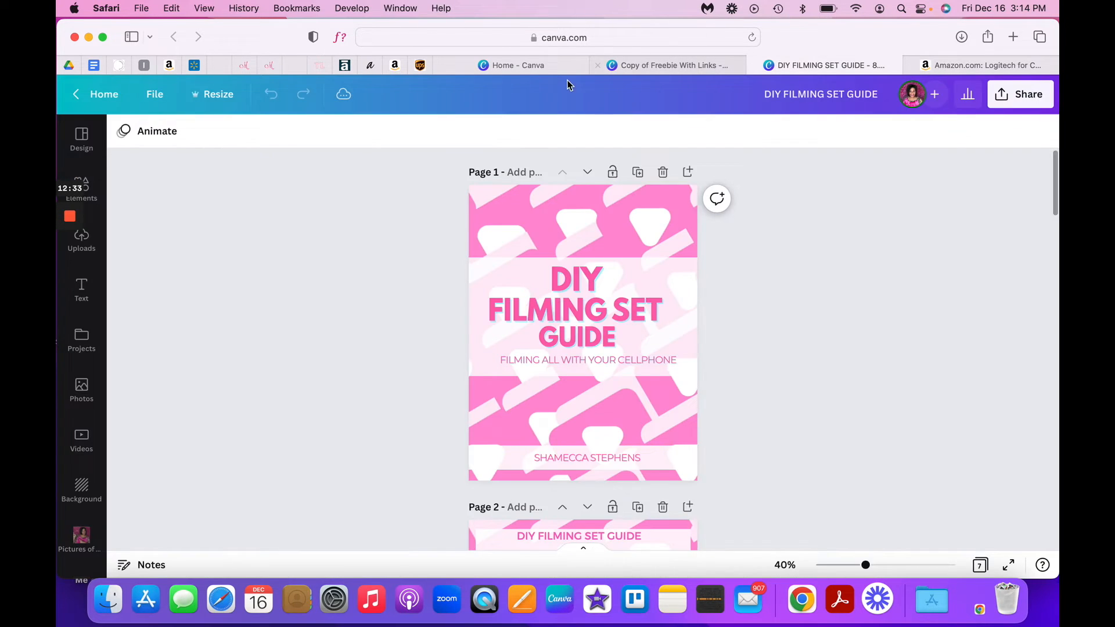
left_click(655, 66)
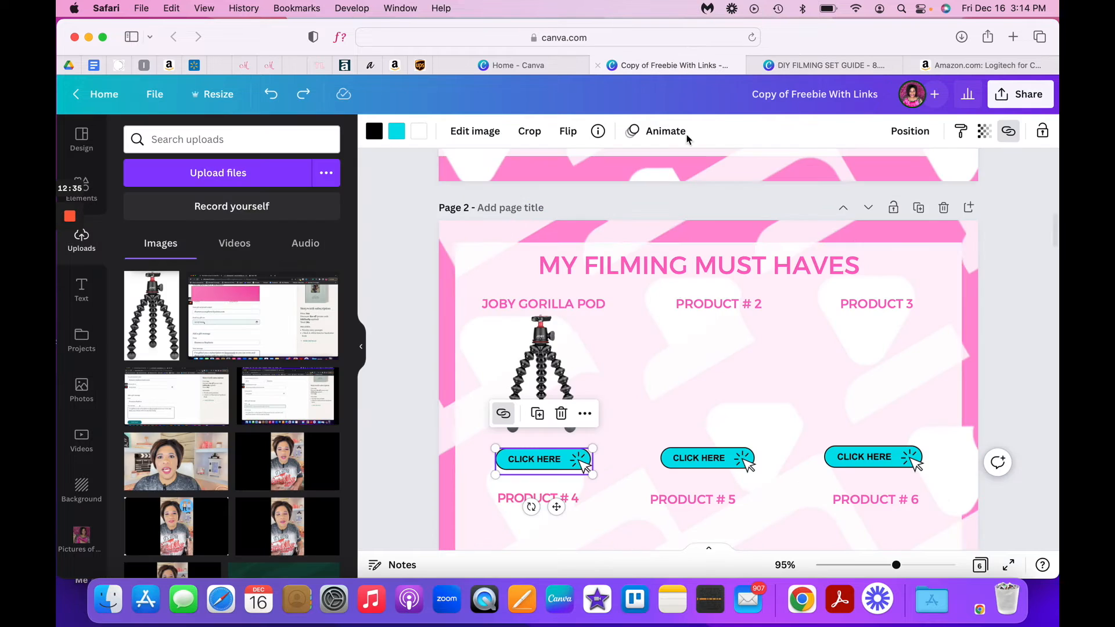
scroll(672, 286, "down", 3)
left_click(225, 174)
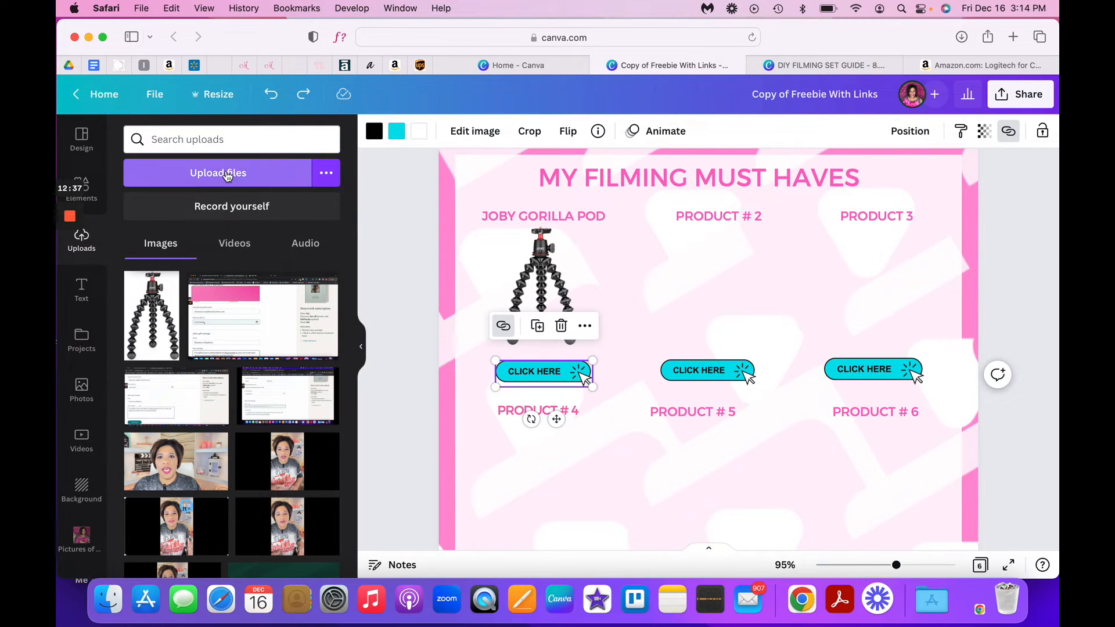
left_click(226, 170)
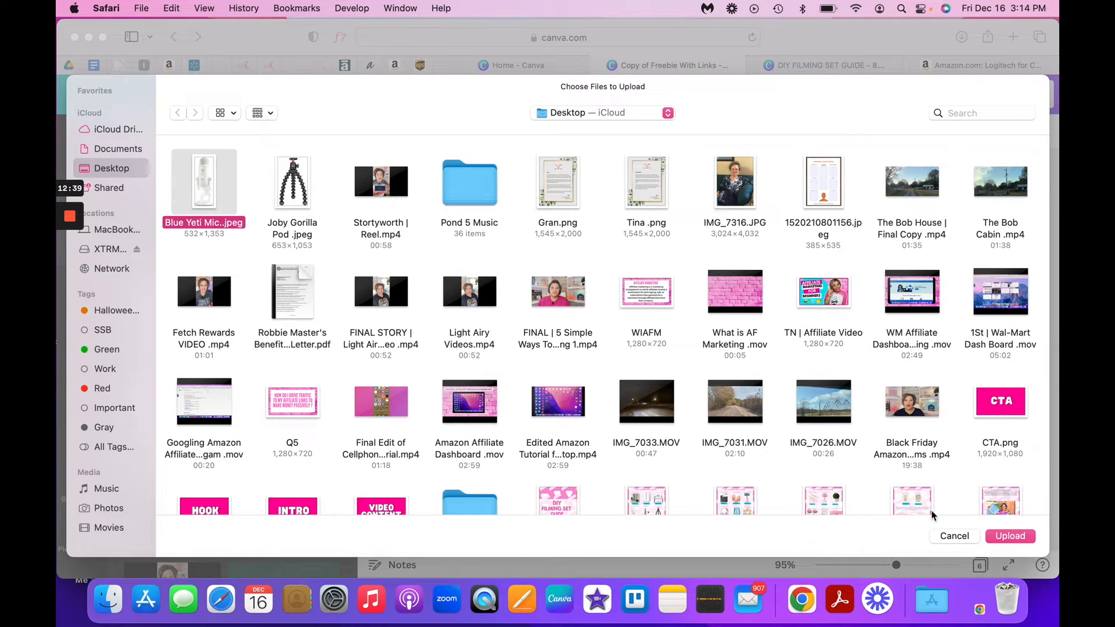
left_click(1013, 535)
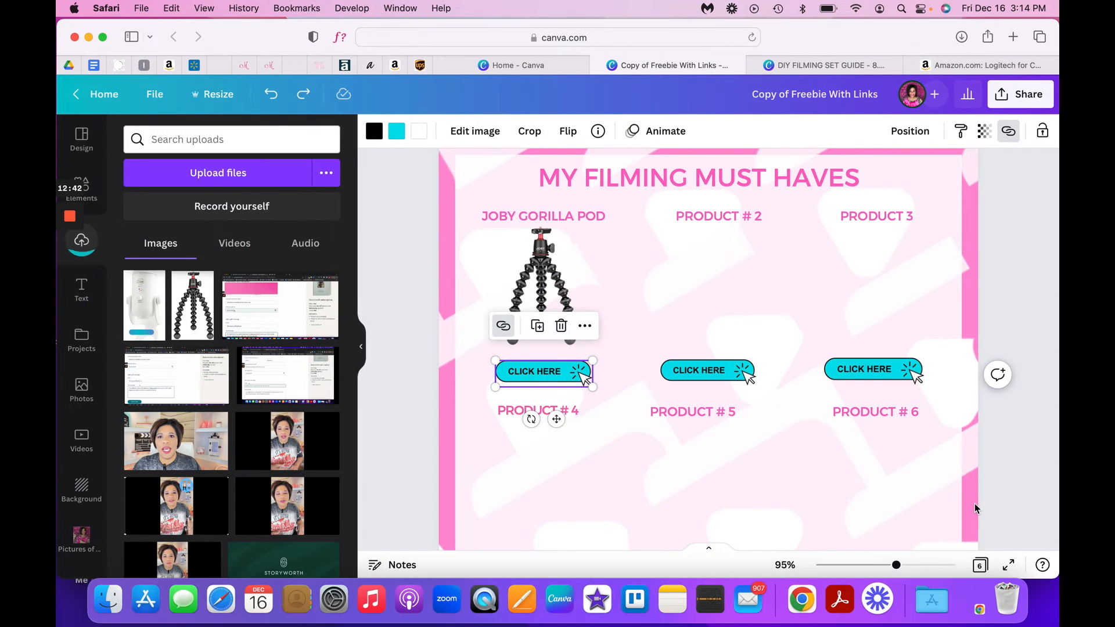
- Add the uploaded microphone image to page 2, shrink it to fit beneath "PRODUCT # 2" and align the CLICK HERE button below it
left_click(144, 305)
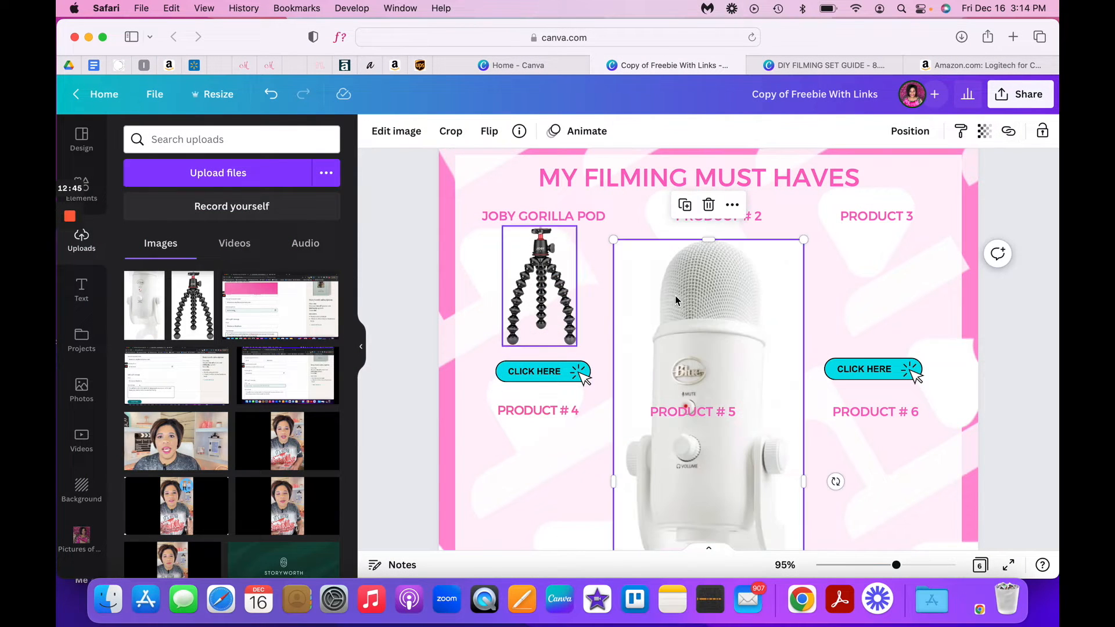
left_click_drag(709, 370, 700, 333)
scroll(738, 407, "down", 4)
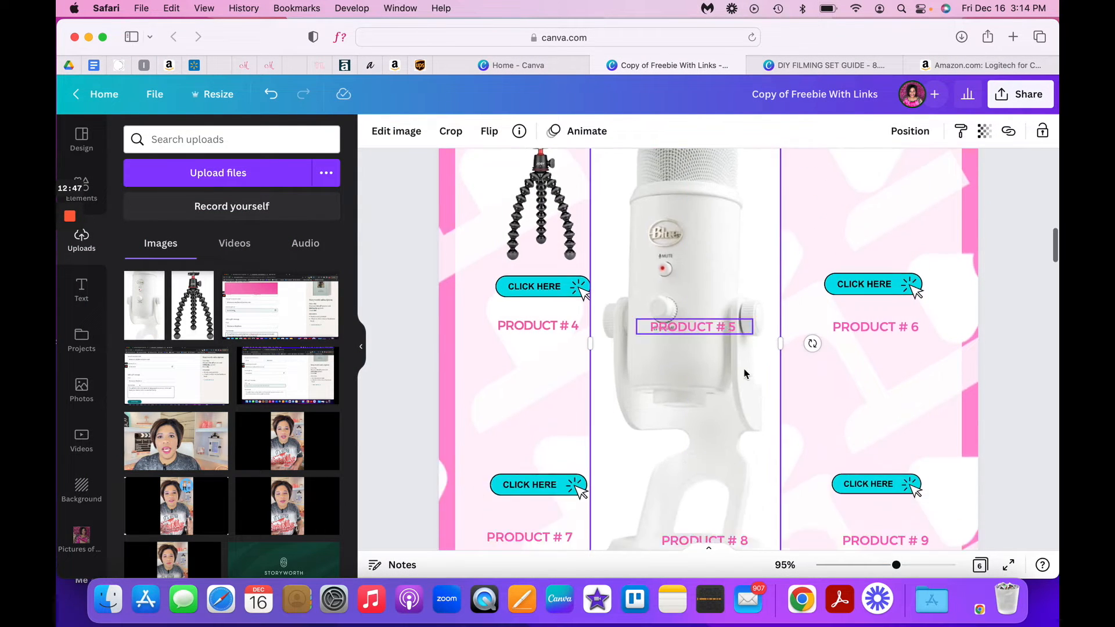
scroll(760, 469, "down", 2)
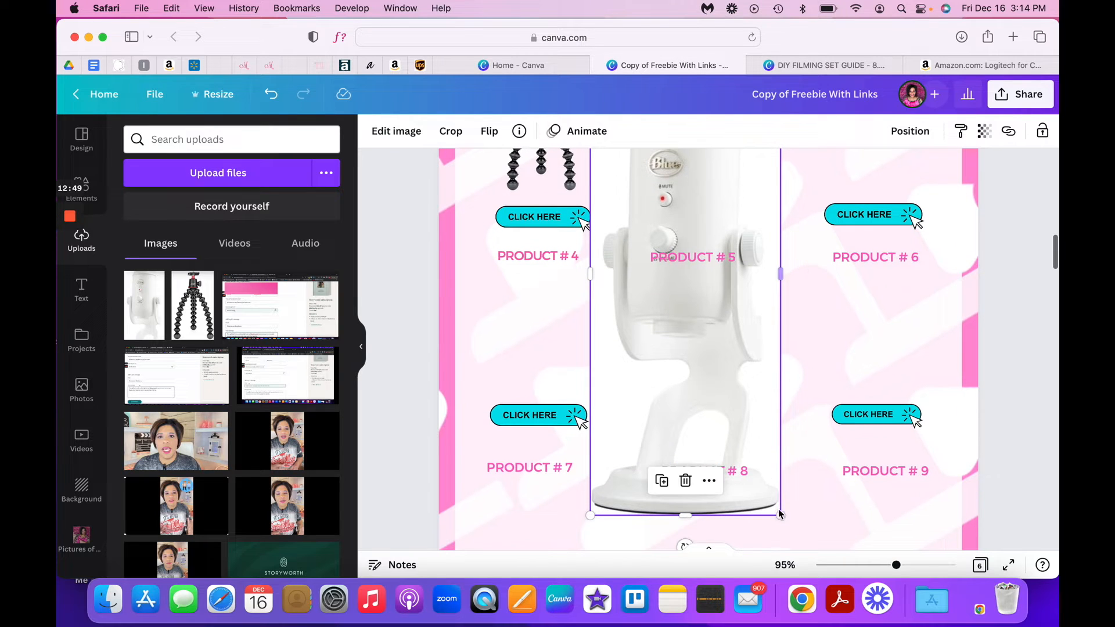
left_click_drag(781, 519, 652, 200)
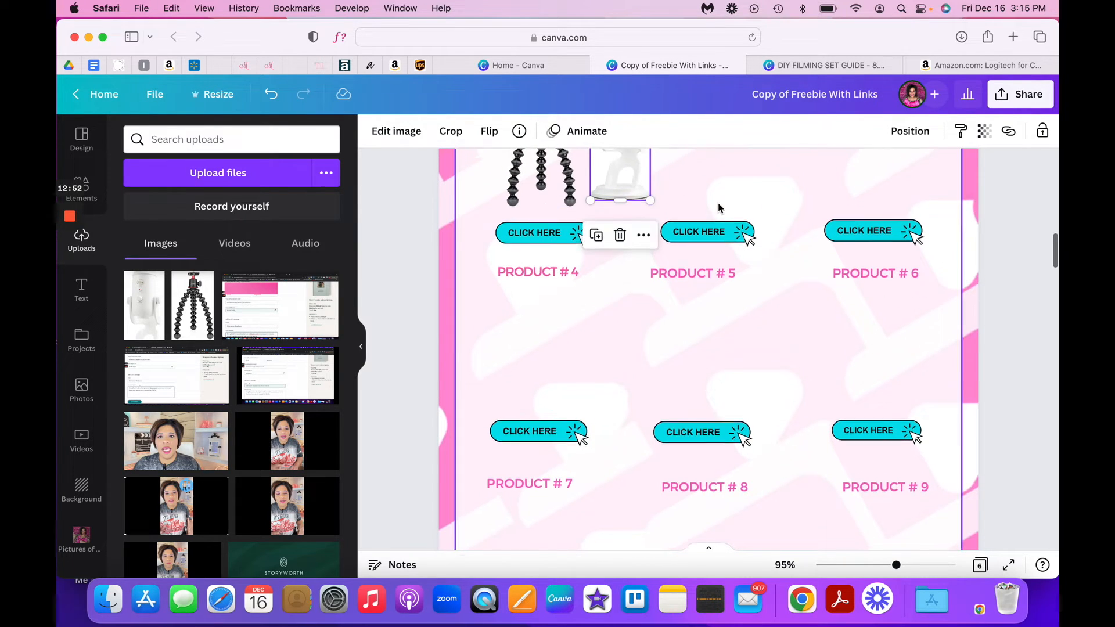
scroll(697, 216, "up", 5)
left_click_drag(620, 244, 691, 268)
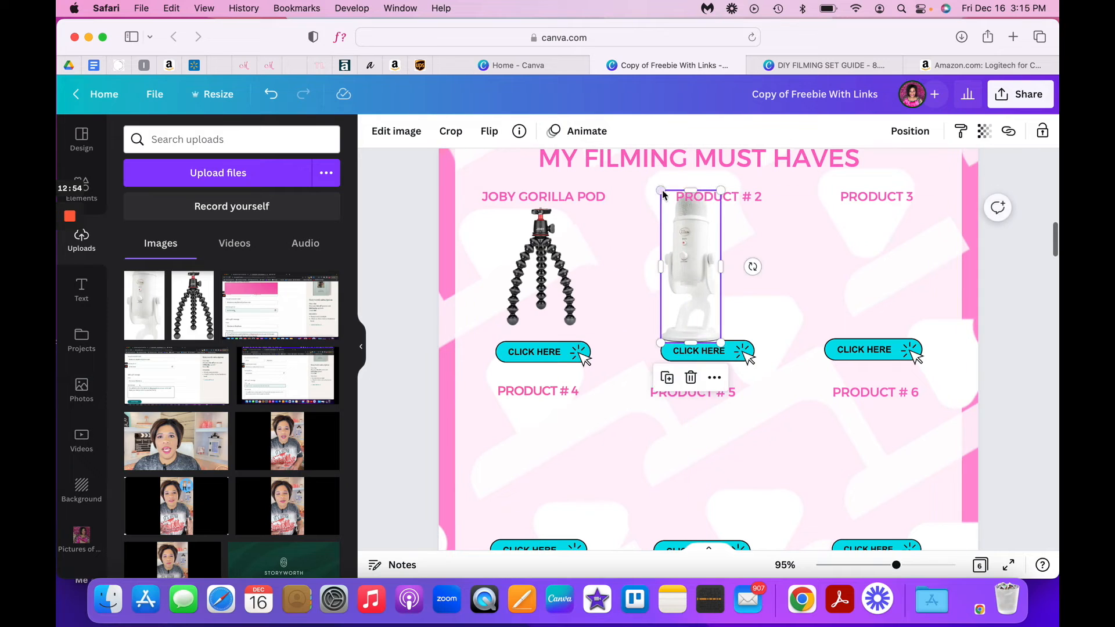
left_click_drag(662, 195, 676, 222)
left_click_drag(703, 276, 725, 264)
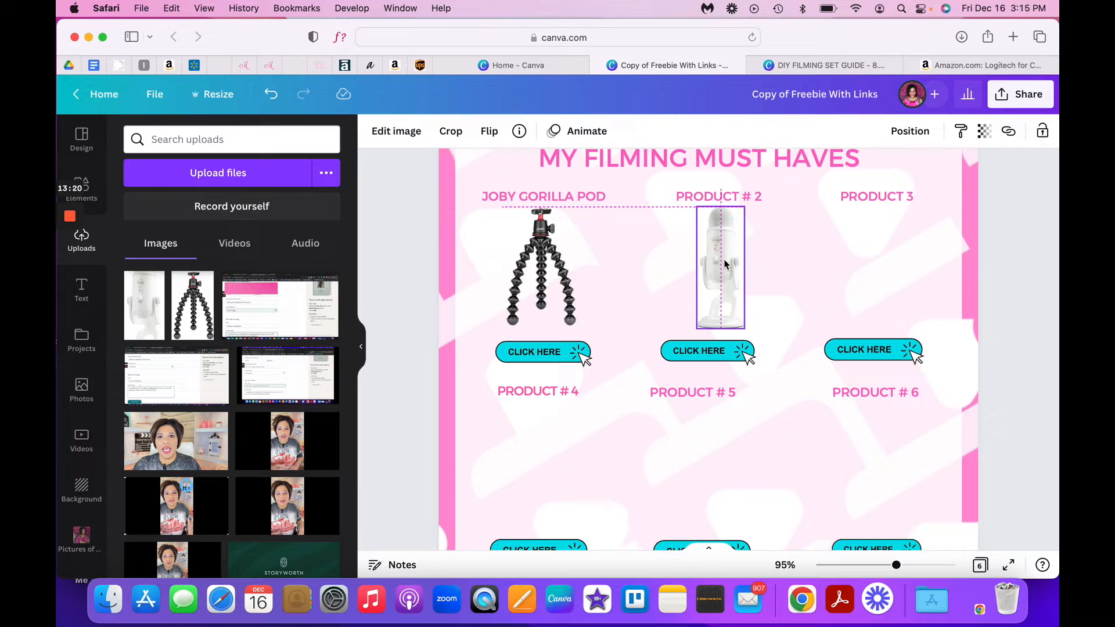
left_click_drag(701, 353, 713, 356)
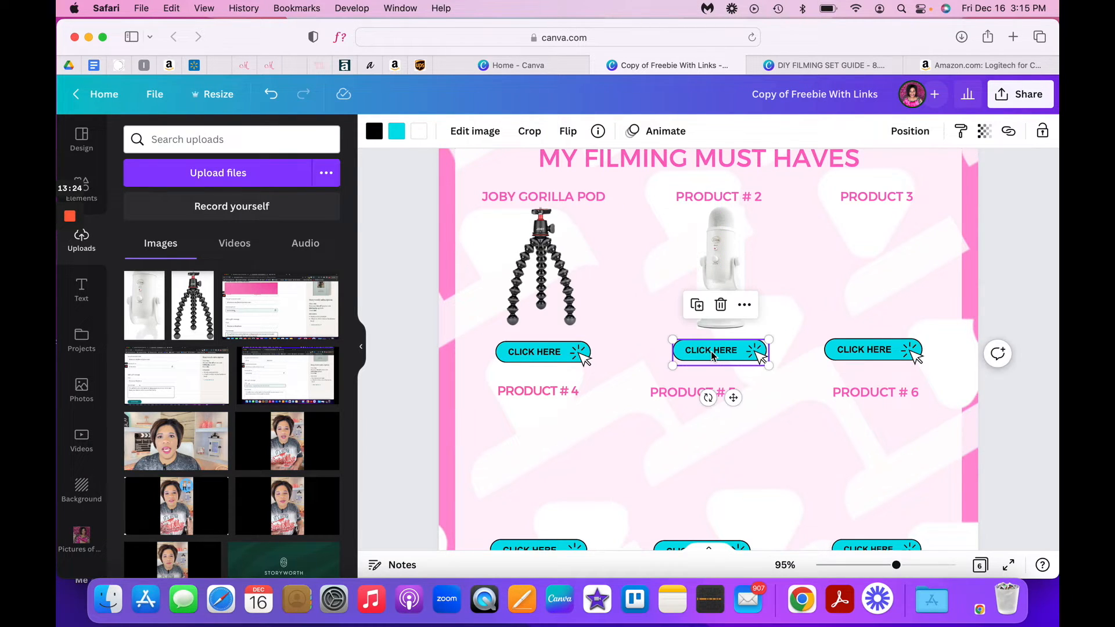
- Remove the background from the Blue Yeti microphone image with the Background Remover
left_click(694, 259)
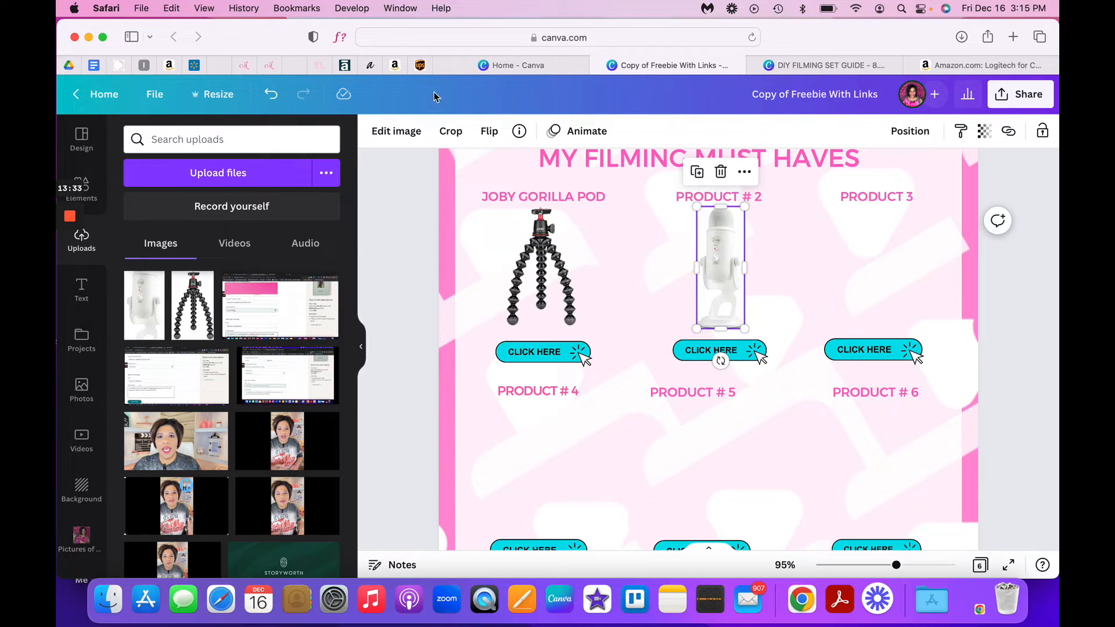
left_click(417, 132)
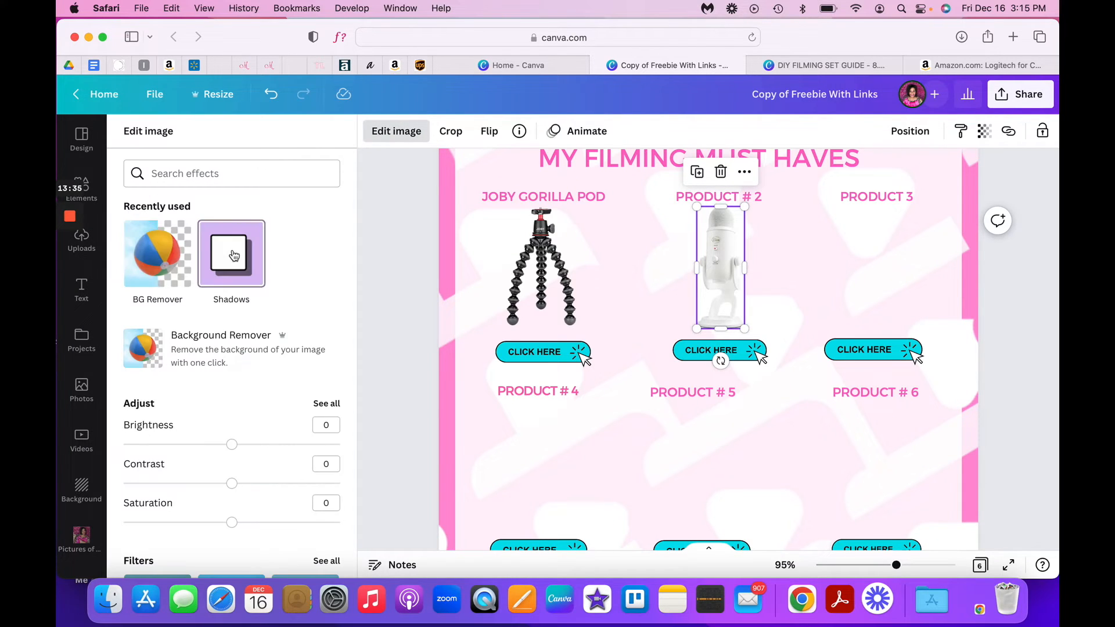
left_click(185, 249)
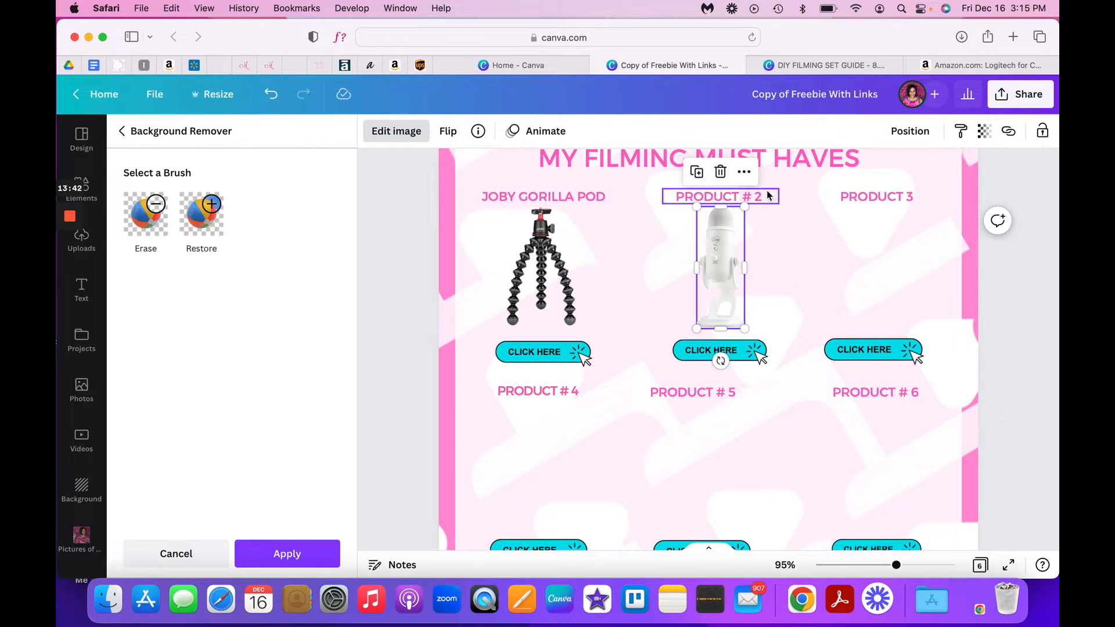
left_click(796, 252)
left_click(724, 261)
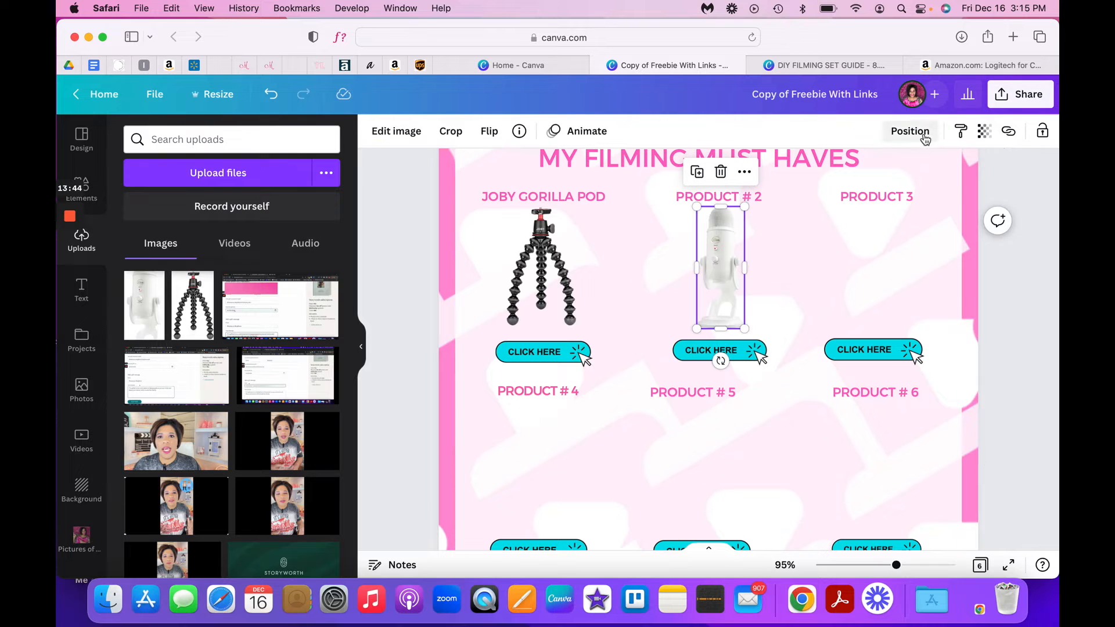
left_click(1009, 130)
right_click(809, 193)
left_click(842, 232)
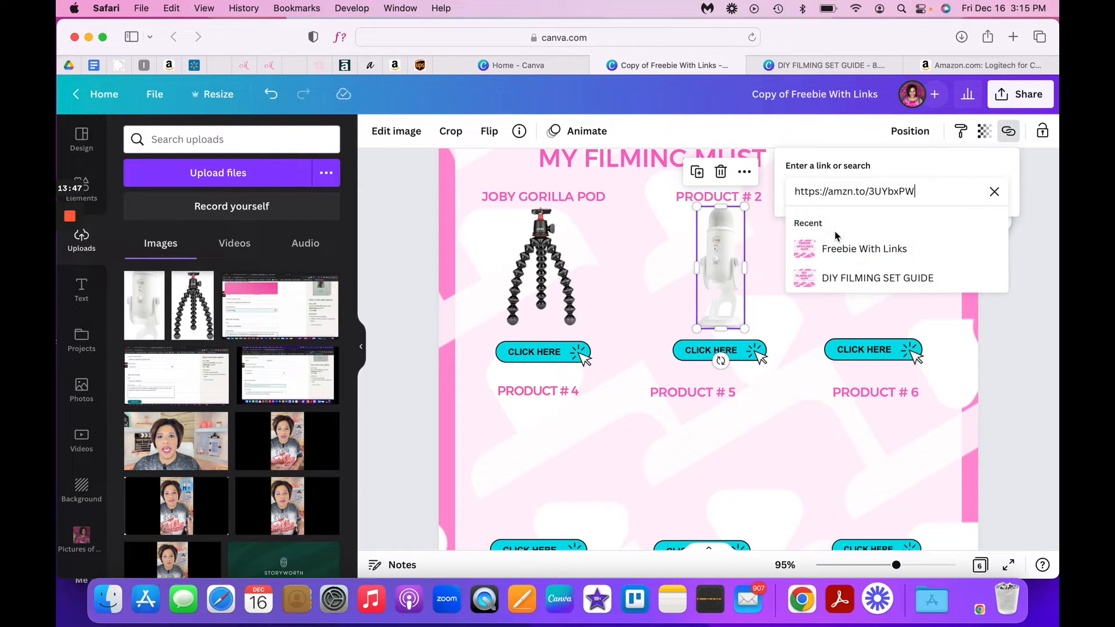
left_click(782, 318)
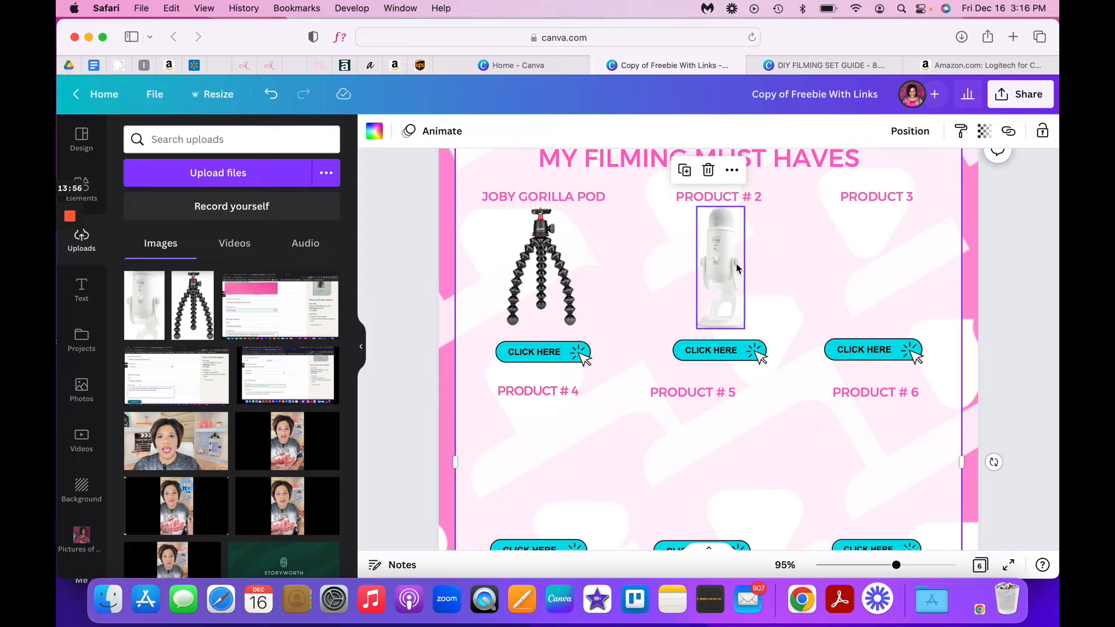
- Add the same copied affiliate link to the CLICK HERE button beneath the microphone
left_click(720, 363)
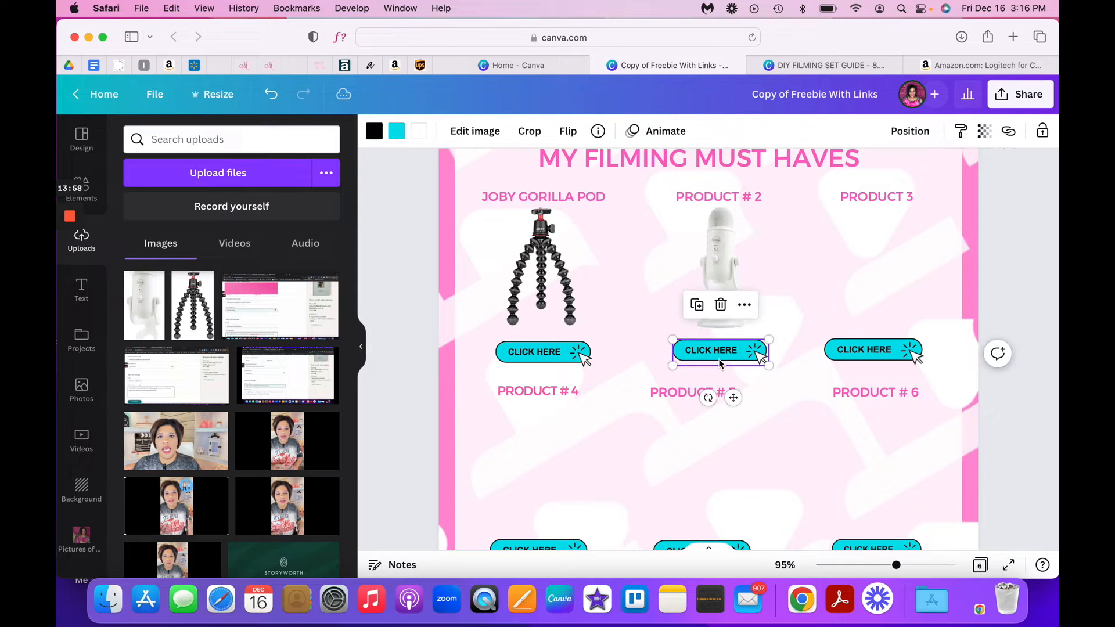
left_click(1009, 132)
right_click(837, 190)
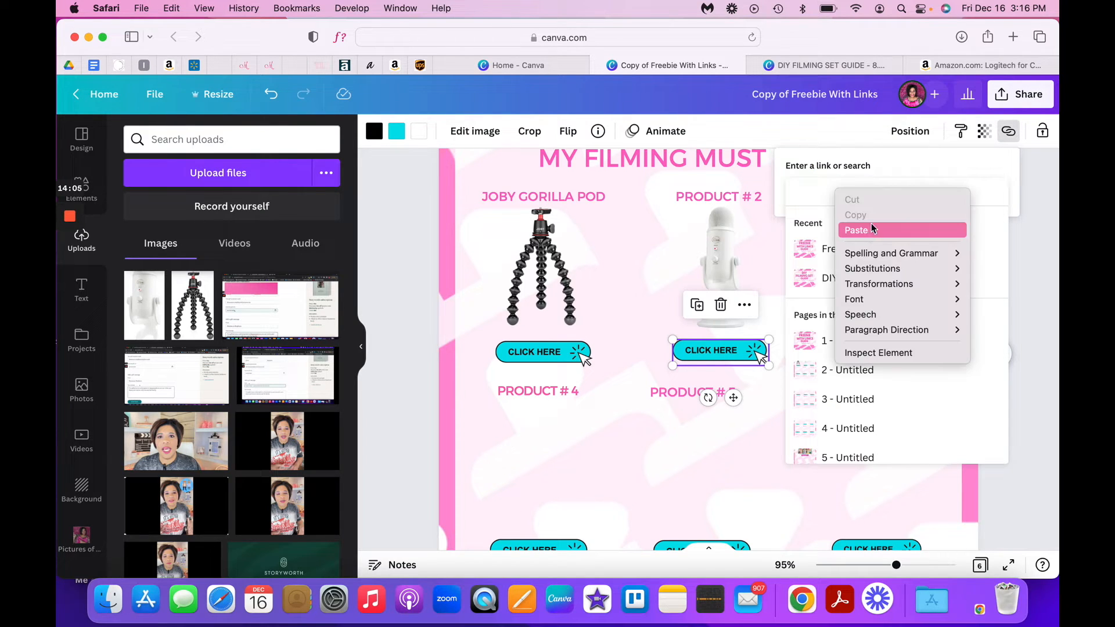
left_click(811, 189)
right_click(811, 189)
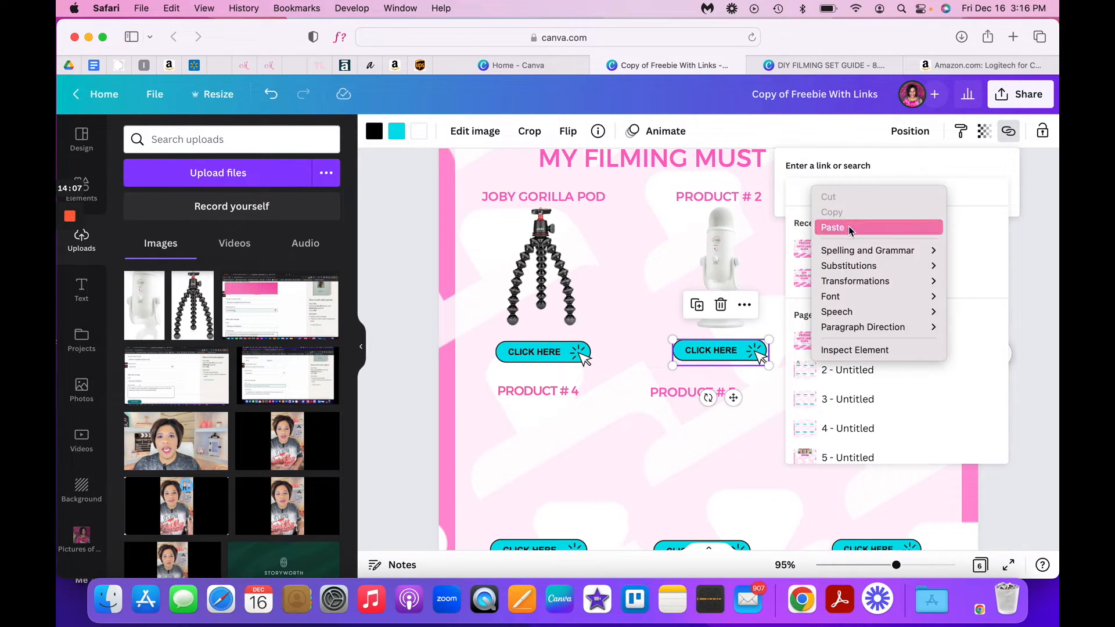
left_click(849, 225)
left_click(722, 249)
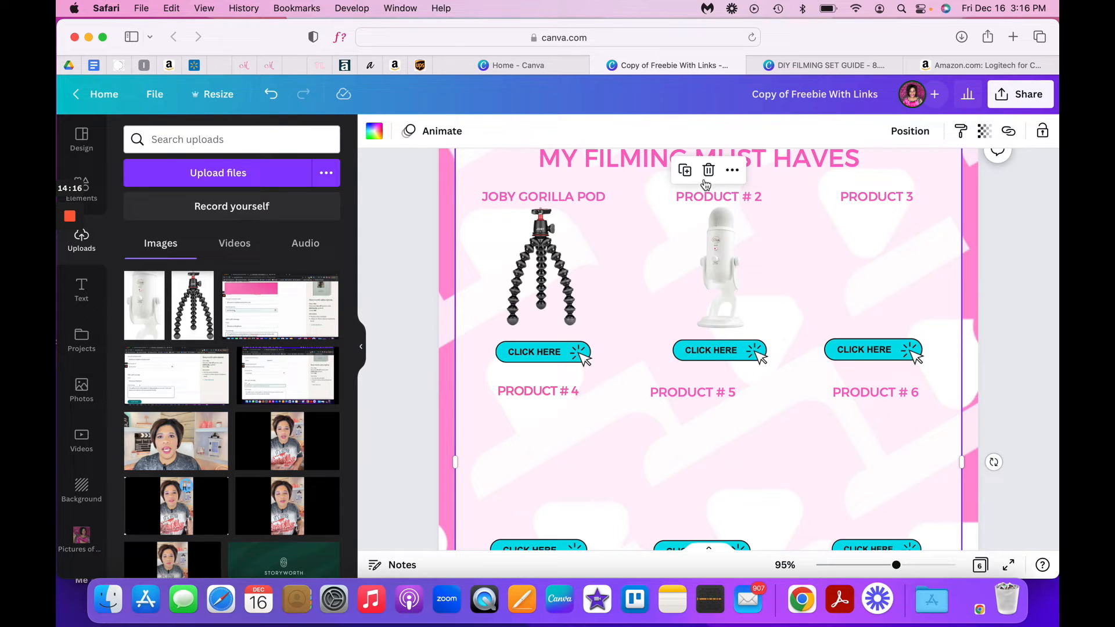
- Switch to the Amazon page, close the text link pop-up and search for "lewinner wireless microphone for iphone"
left_click(981, 65)
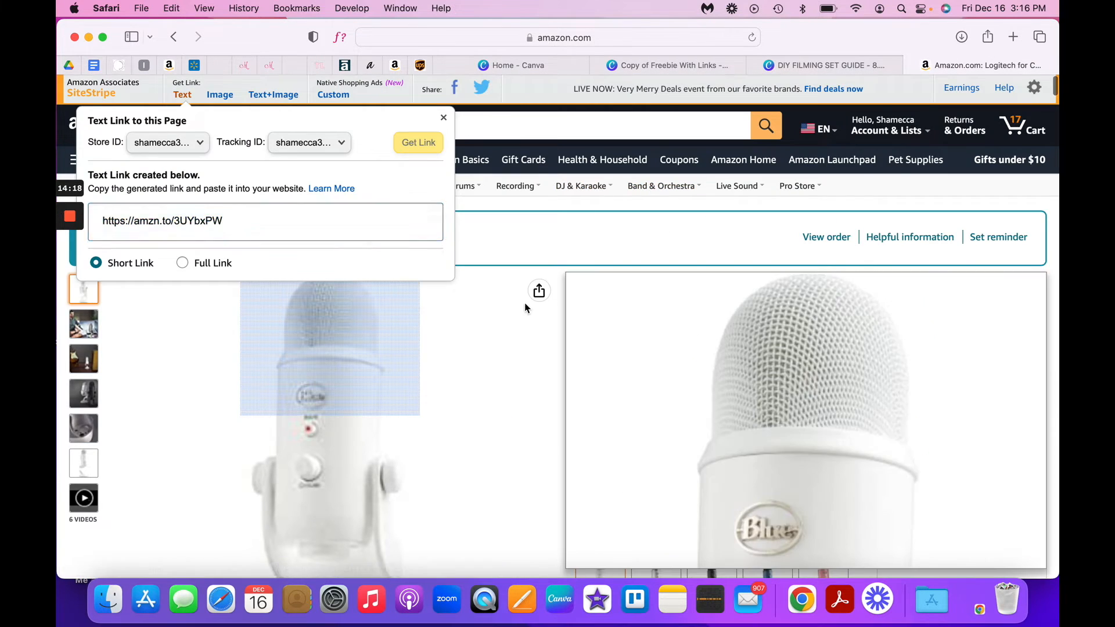
left_click(525, 303)
left_click(1021, 142)
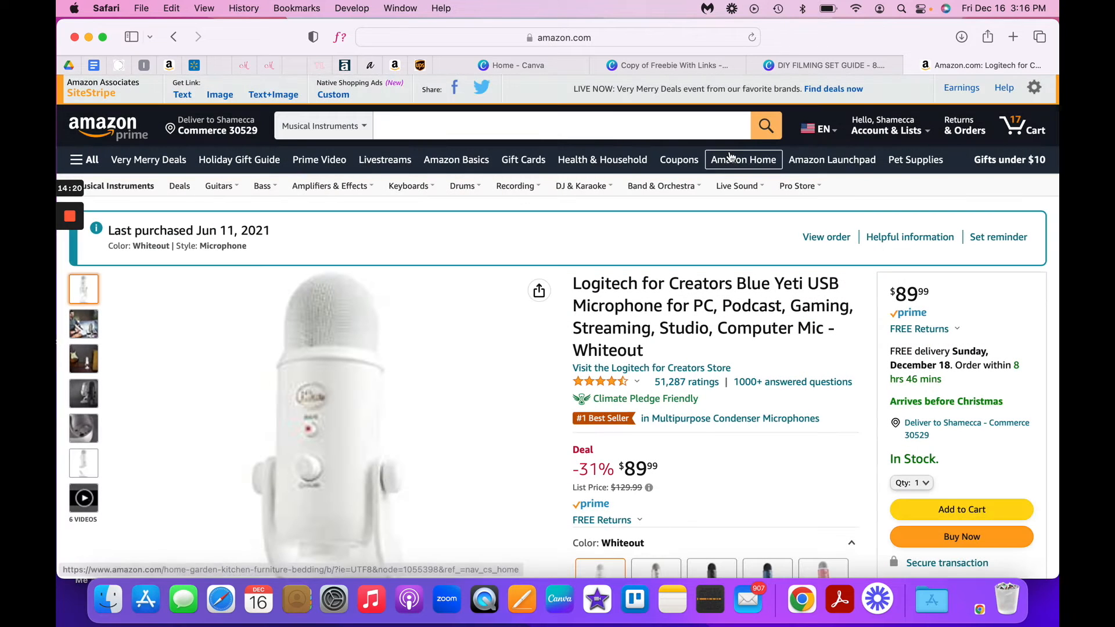
left_click(411, 134)
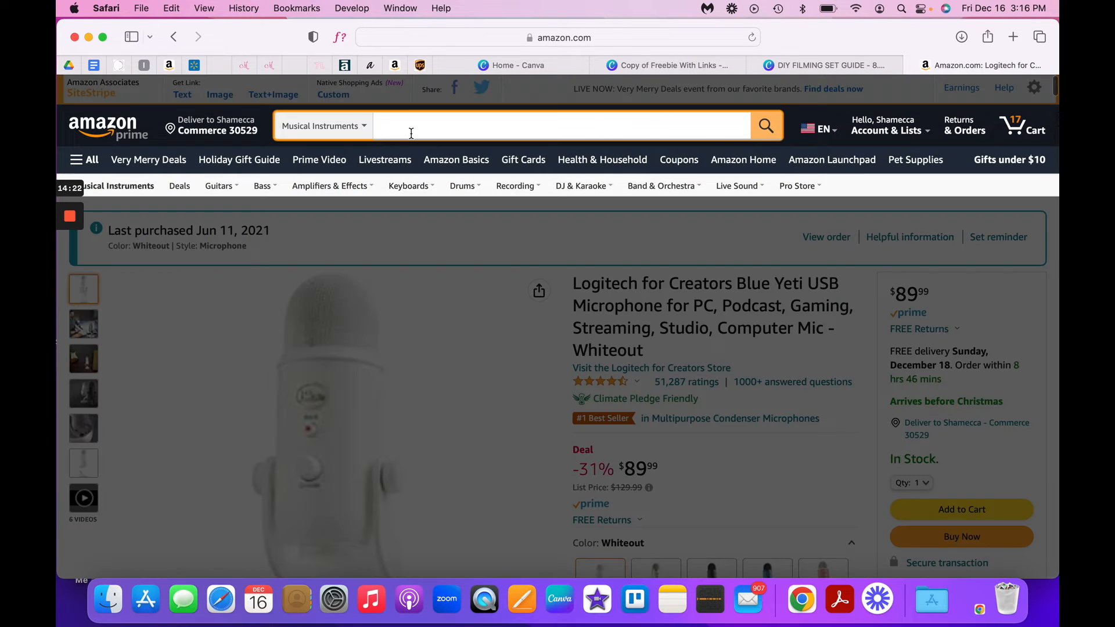
type("LeWinner")
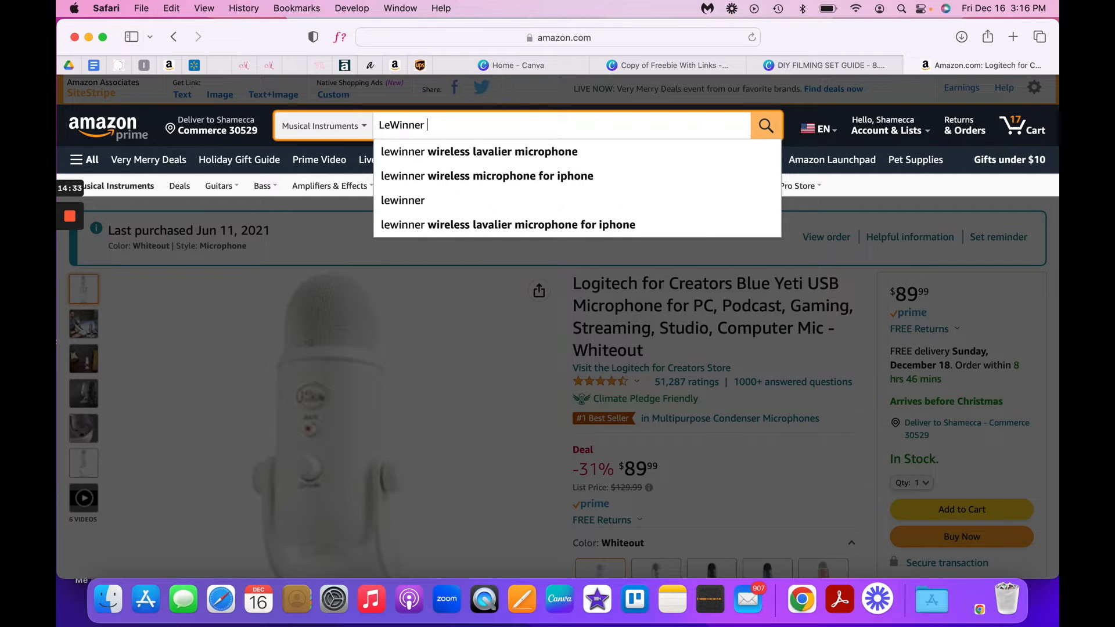
key("Down")
key("Down")
key("Return")
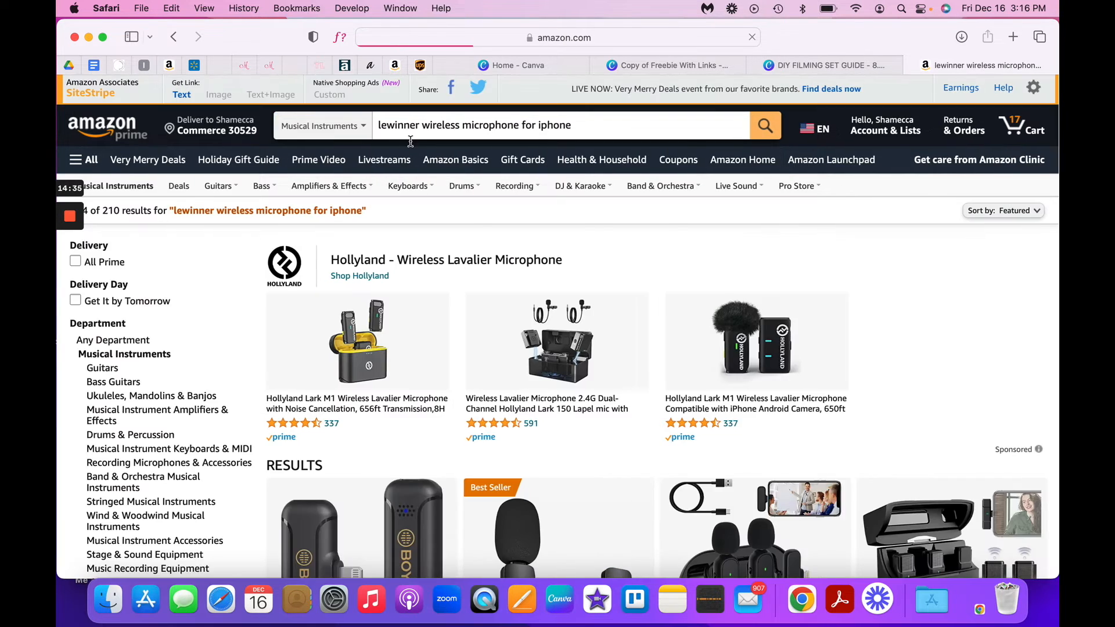
- Look through the first page of Amazon search results for the desired Lewinner wireless microphone
scroll(451, 188, "down", 10)
scroll(450, 188, "down", 10)
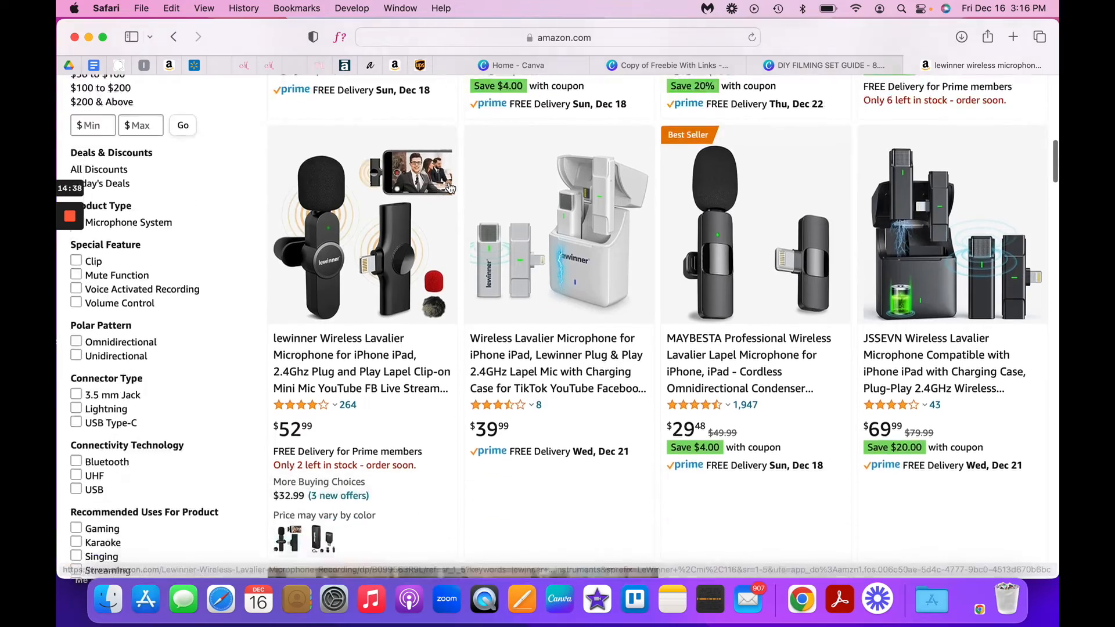
scroll(450, 186, "down", 10)
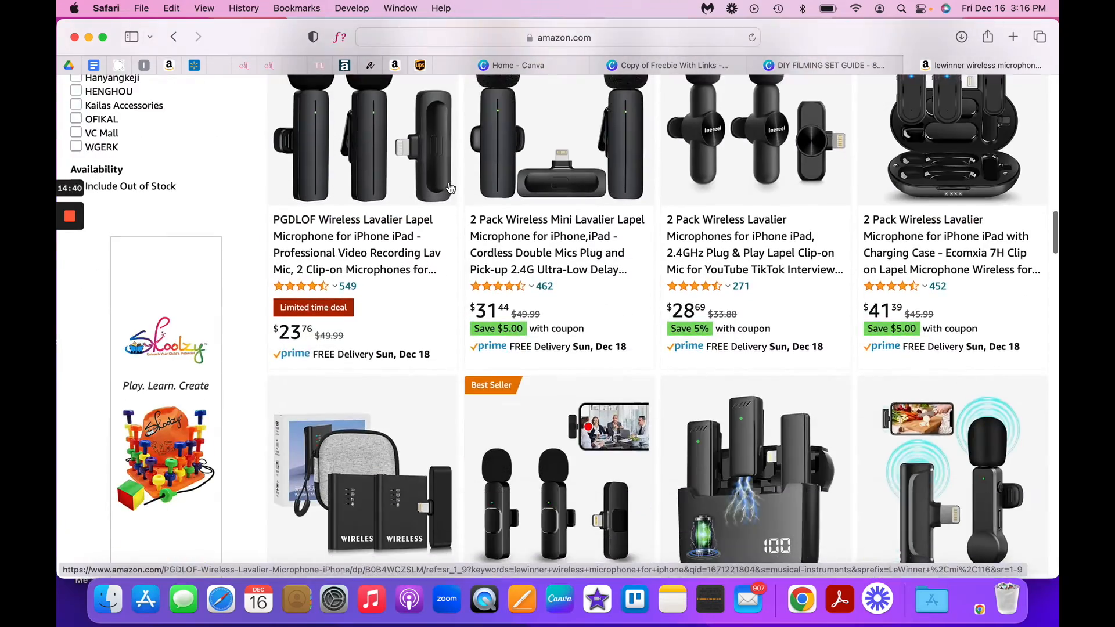
scroll(449, 187, "down", 10)
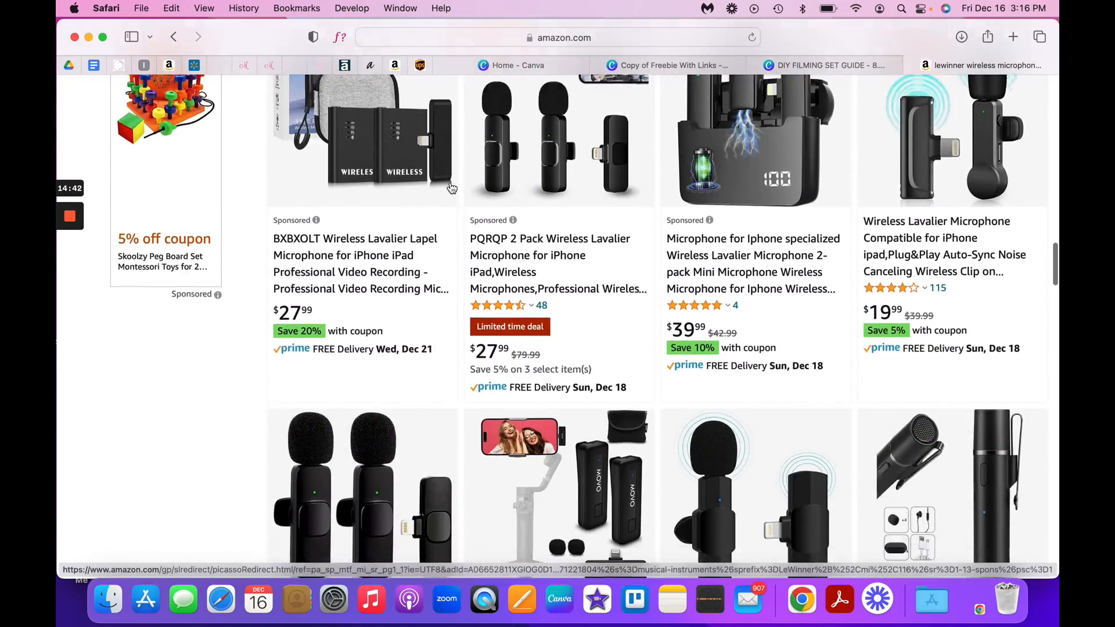
scroll(452, 188, "down", 10)
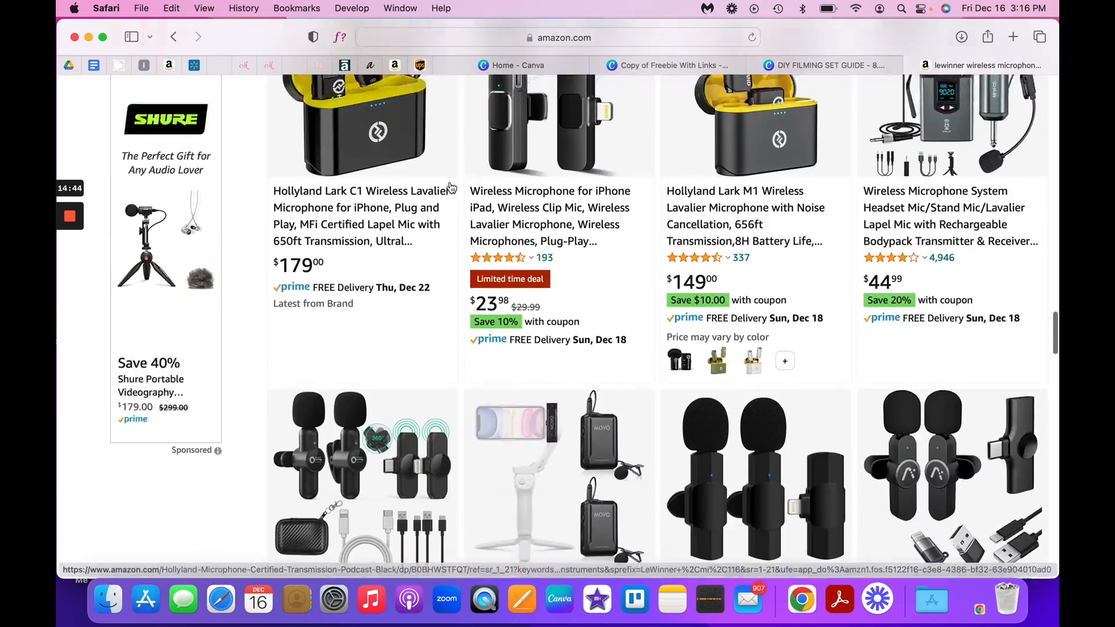
scroll(450, 188, "down", 10)
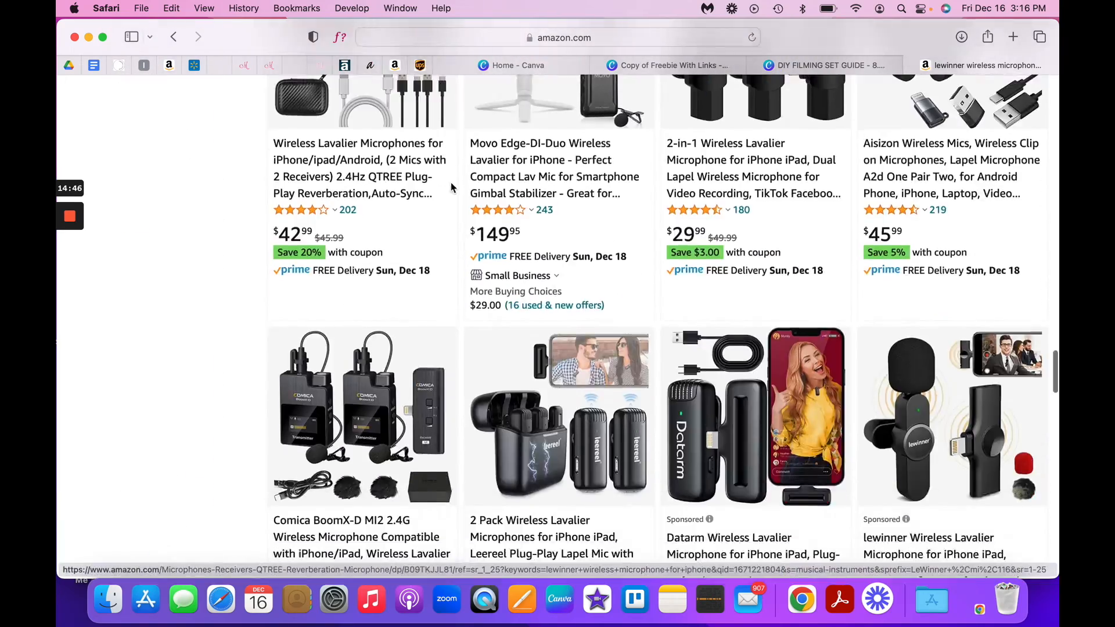
scroll(450, 188, "down", 10)
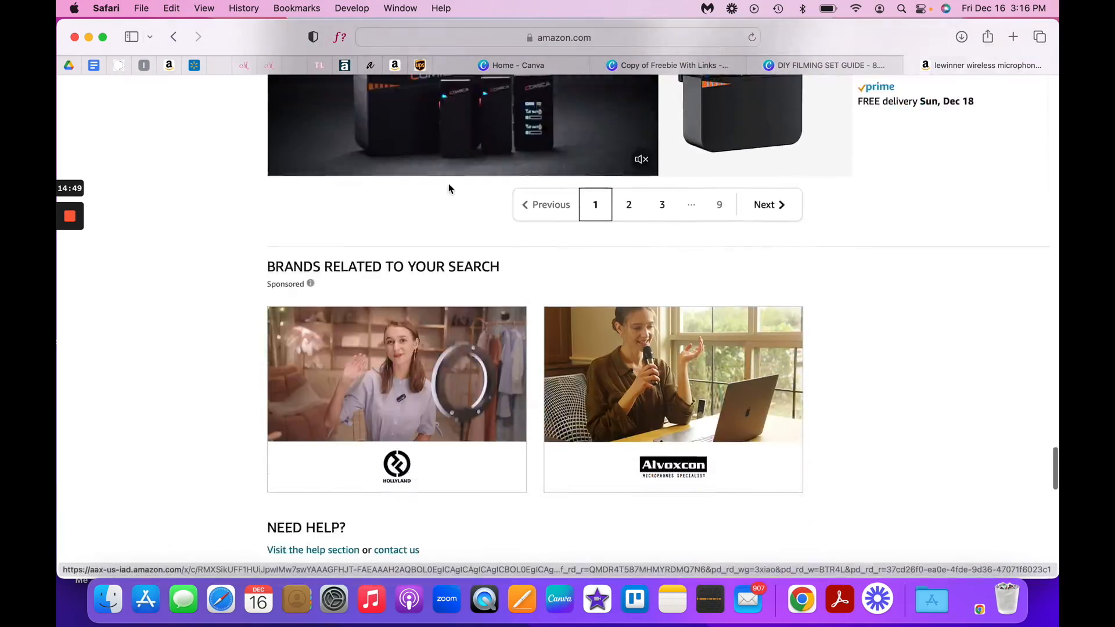
scroll(449, 189, "up", 3)
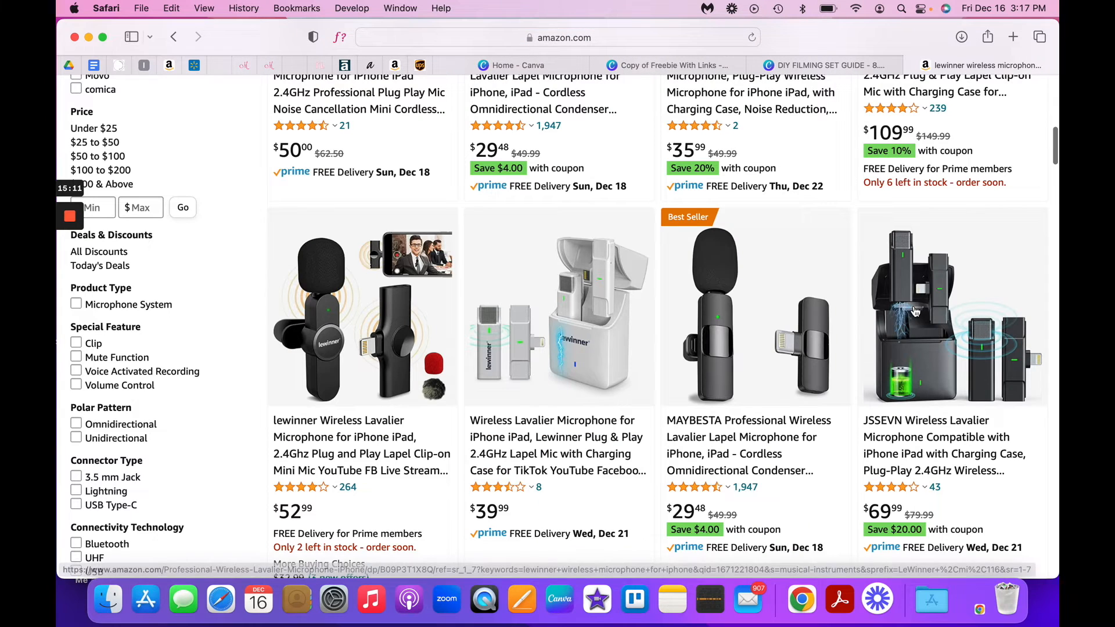
- Search the past Amazon orders for "LeWinner Wireless Microphone" and open the Lewinner 2 Pack Wireless Lavalier Microphones product page
left_click(915, 316)
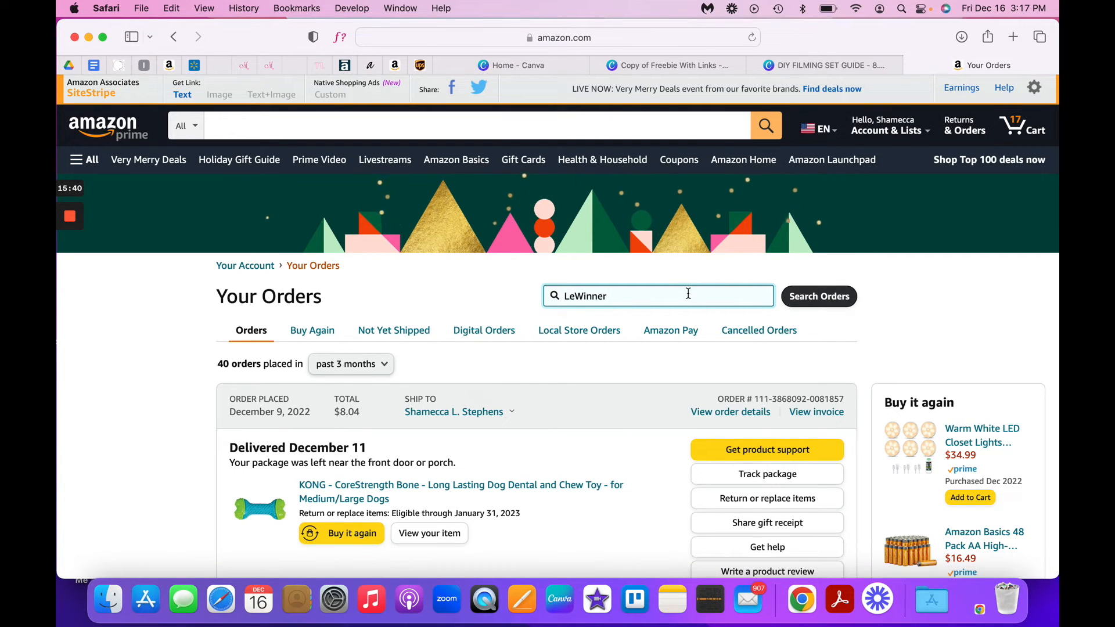
type("Wireless Microphone")
key("Return")
left_click(578, 401)
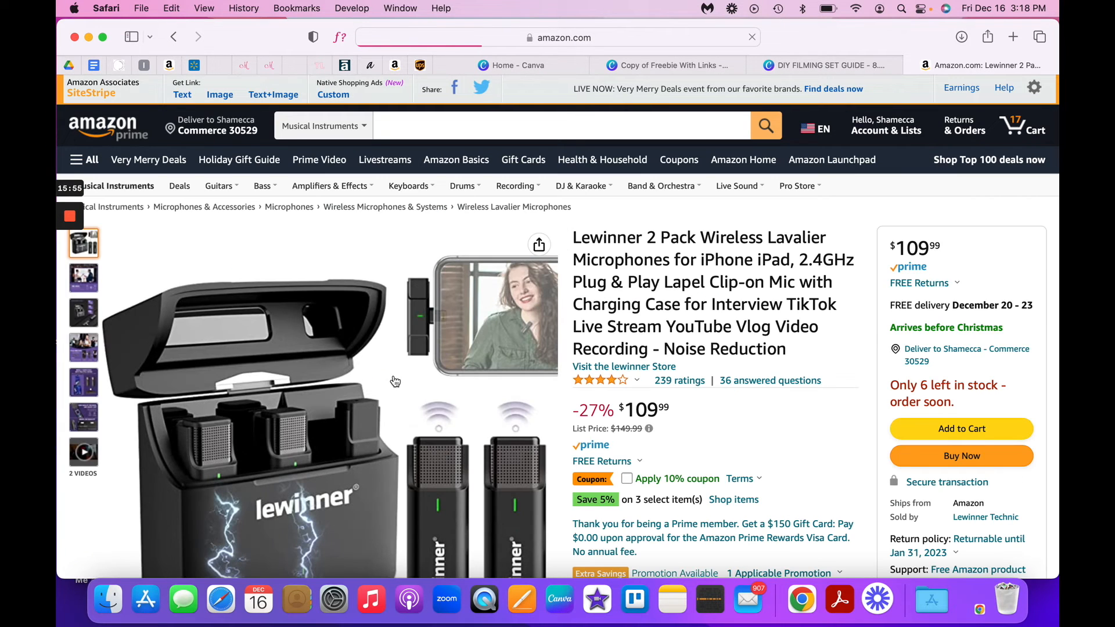
- Review the Lewinner wireless microphone product page, including its images, price and purchase options
scroll(395, 381, "down", 3)
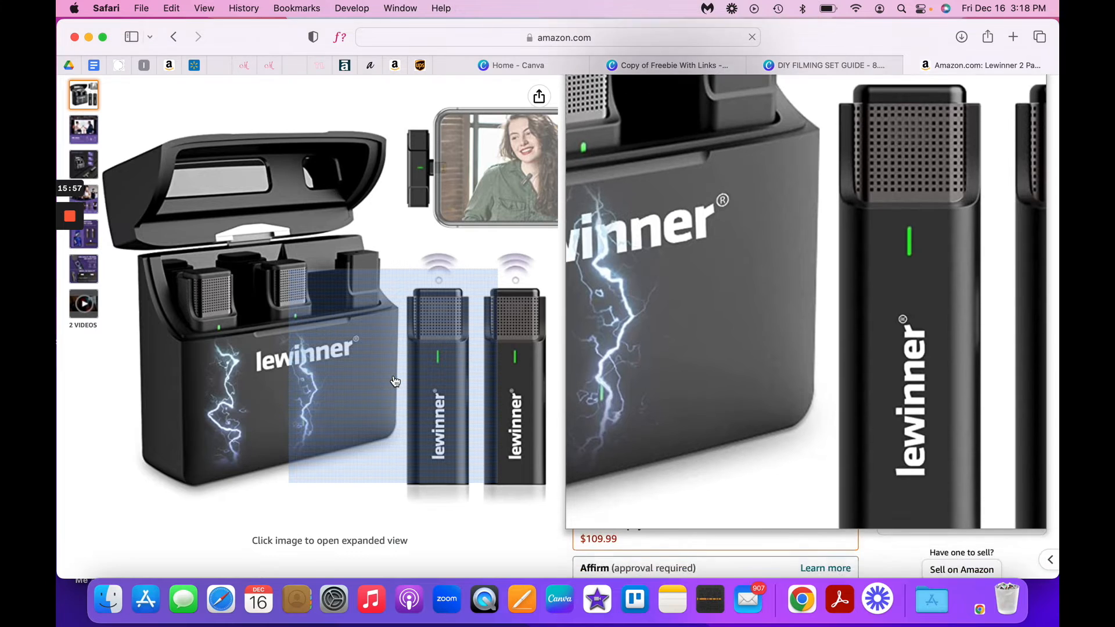
scroll(395, 381, "up", 3)
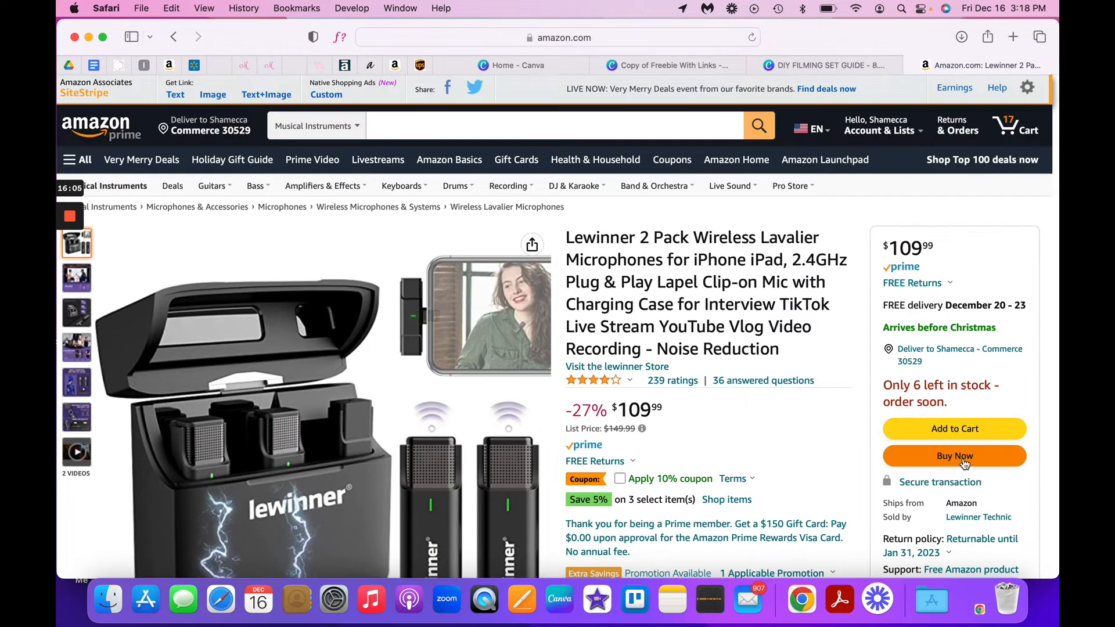
scroll(869, 453, "down", 7)
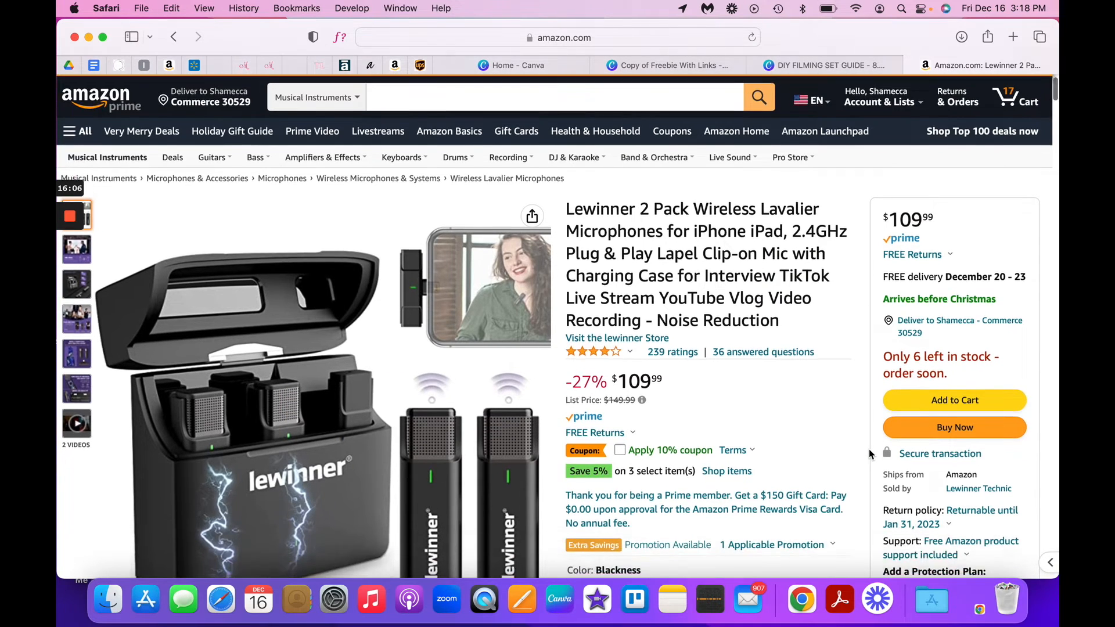
scroll(870, 453, "up", 3)
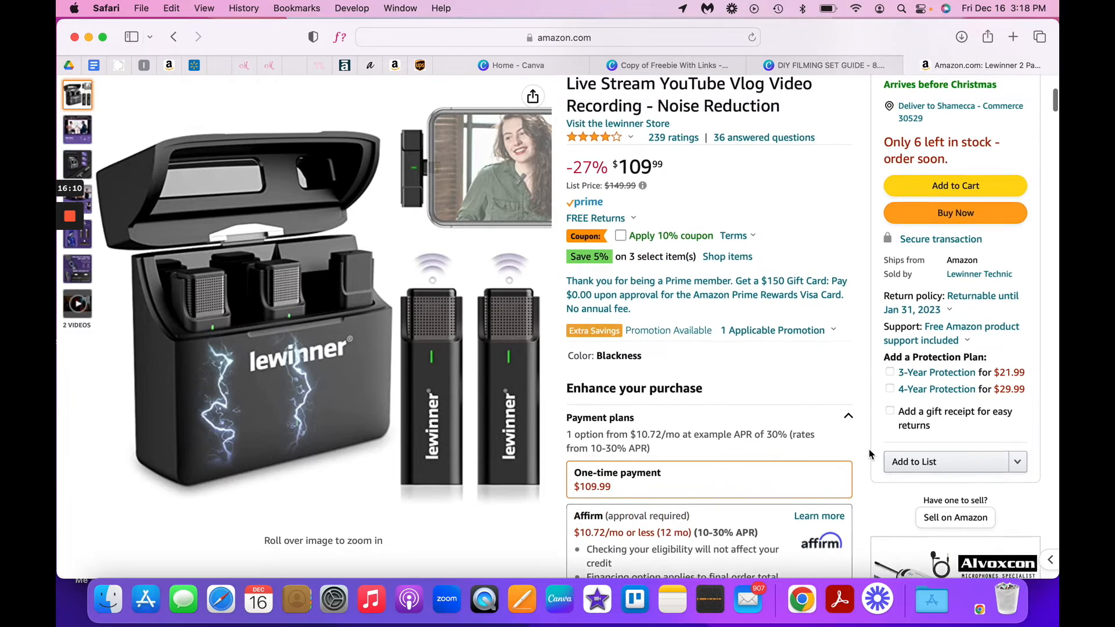
scroll(870, 454, "up", 1)
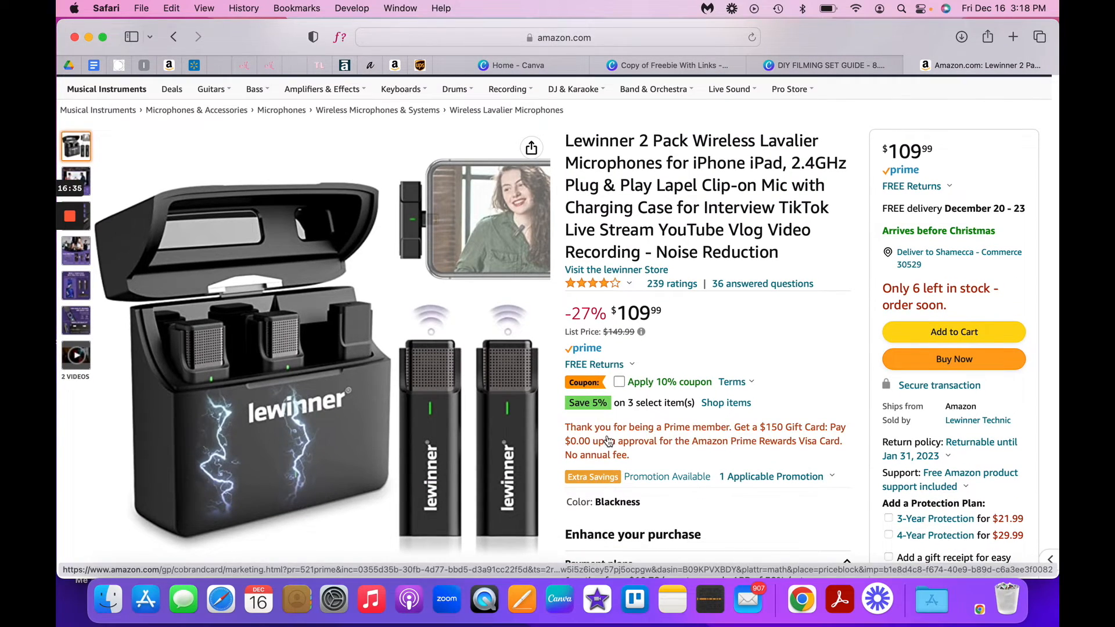
mouse_move(518, 435)
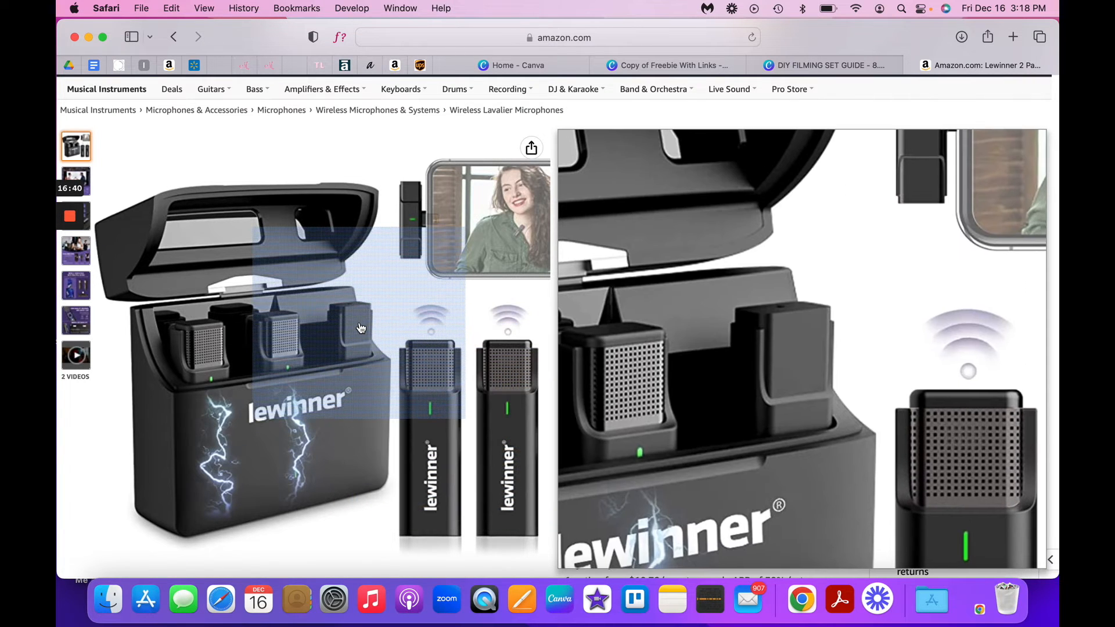
scroll(361, 328, "up", 1)
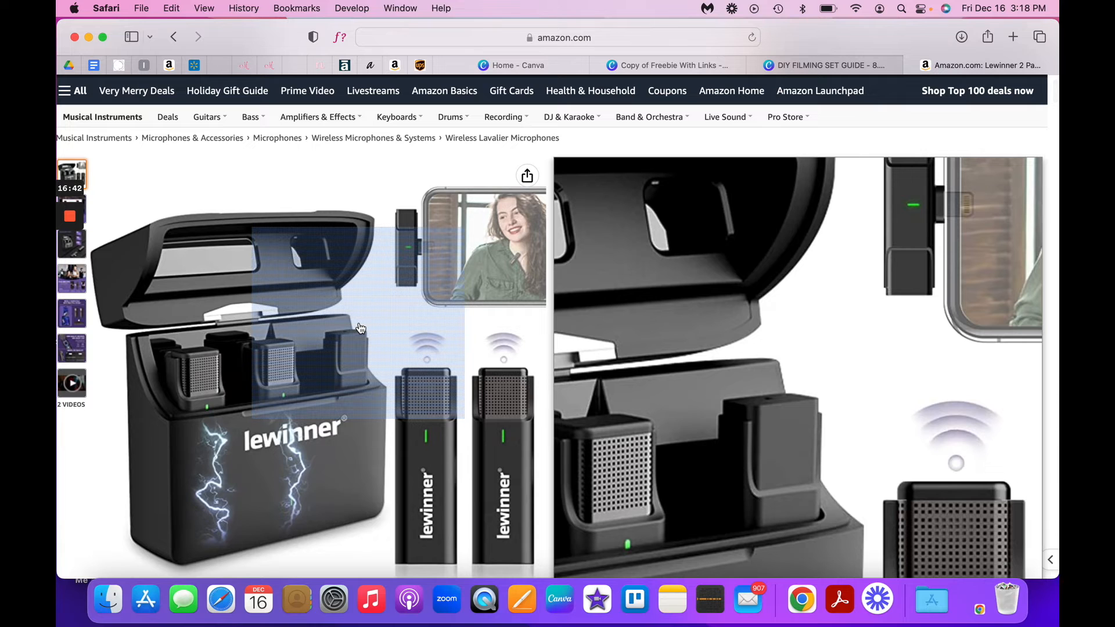
scroll(361, 328, "up", 2)
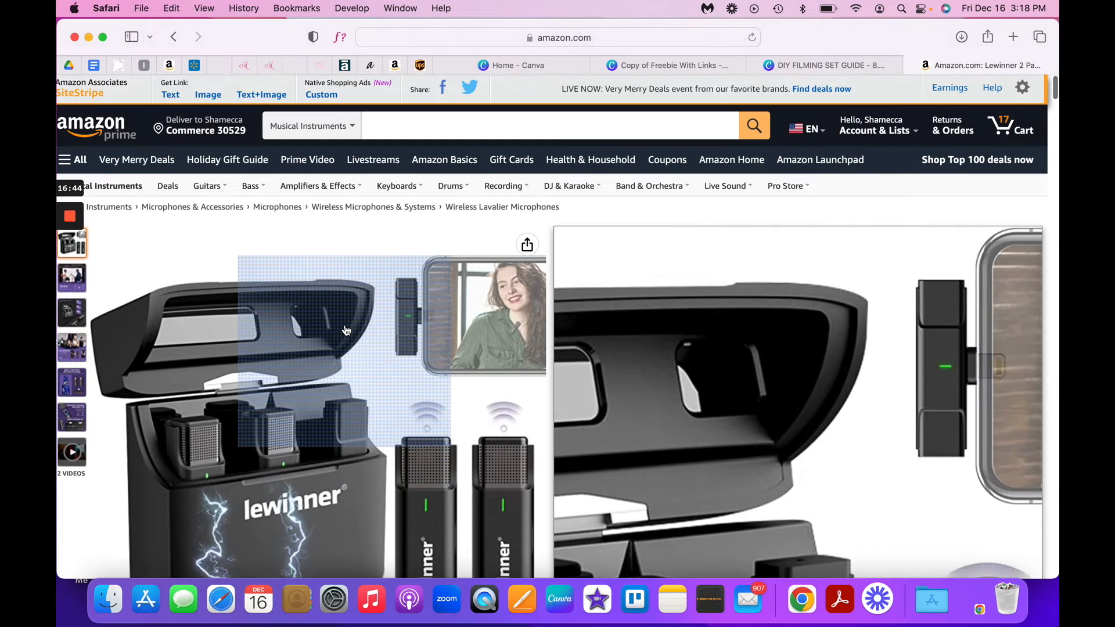
- Save the enlarged main Lewinner product image to the Desktop as "LeWinner Wireless Mic." and close the image view
left_click(189, 237)
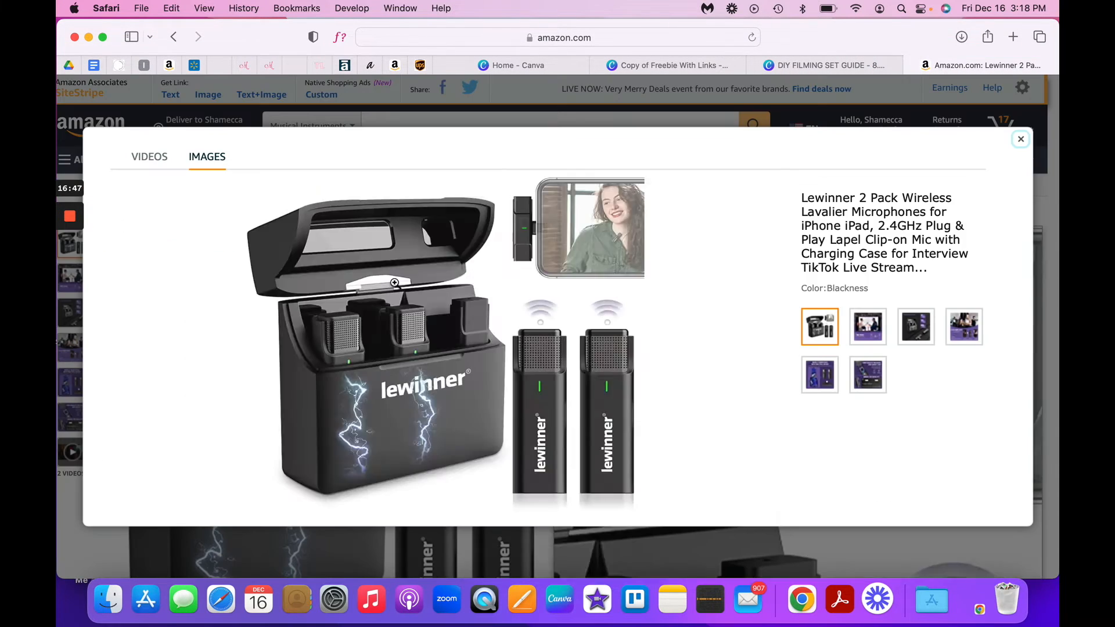
right_click(498, 314)
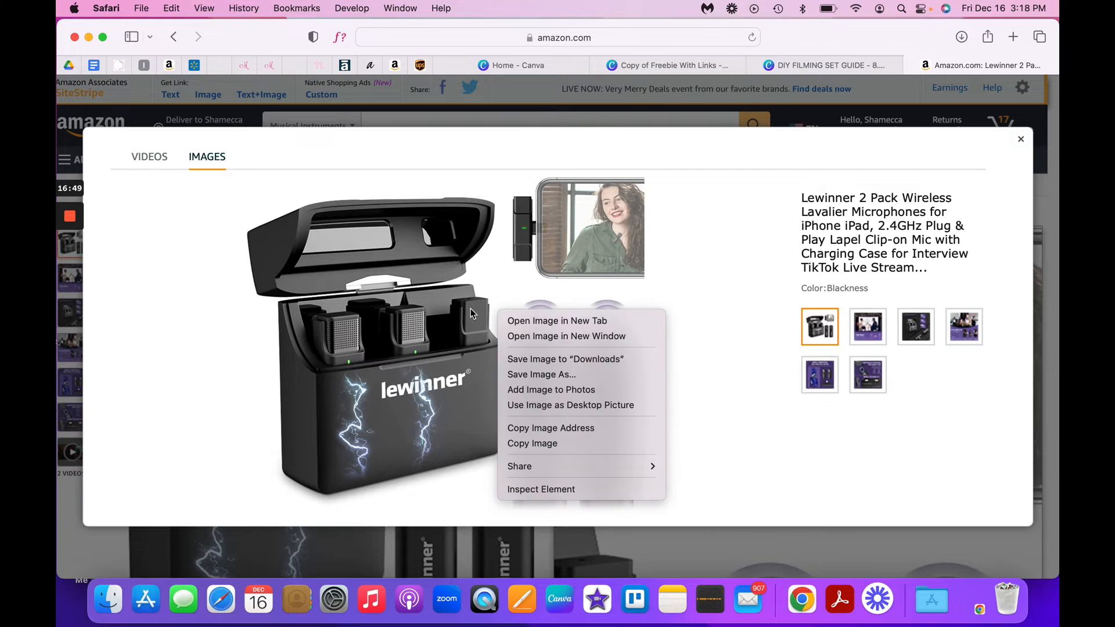
left_click(510, 373)
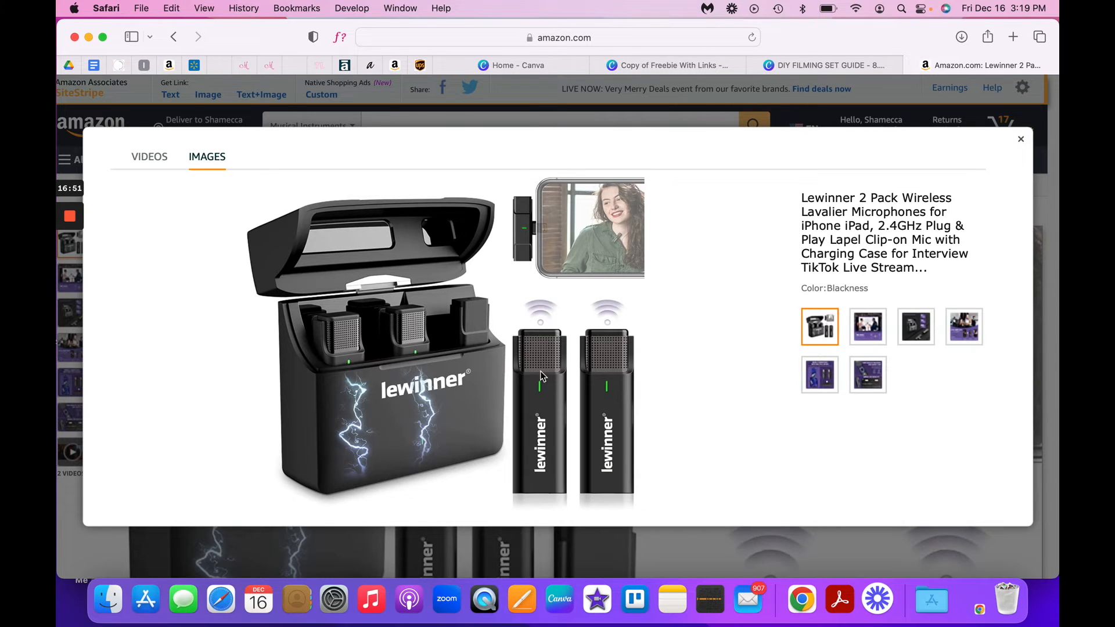
key("BackSpace")
type("LeWinner Wireless Mic.")
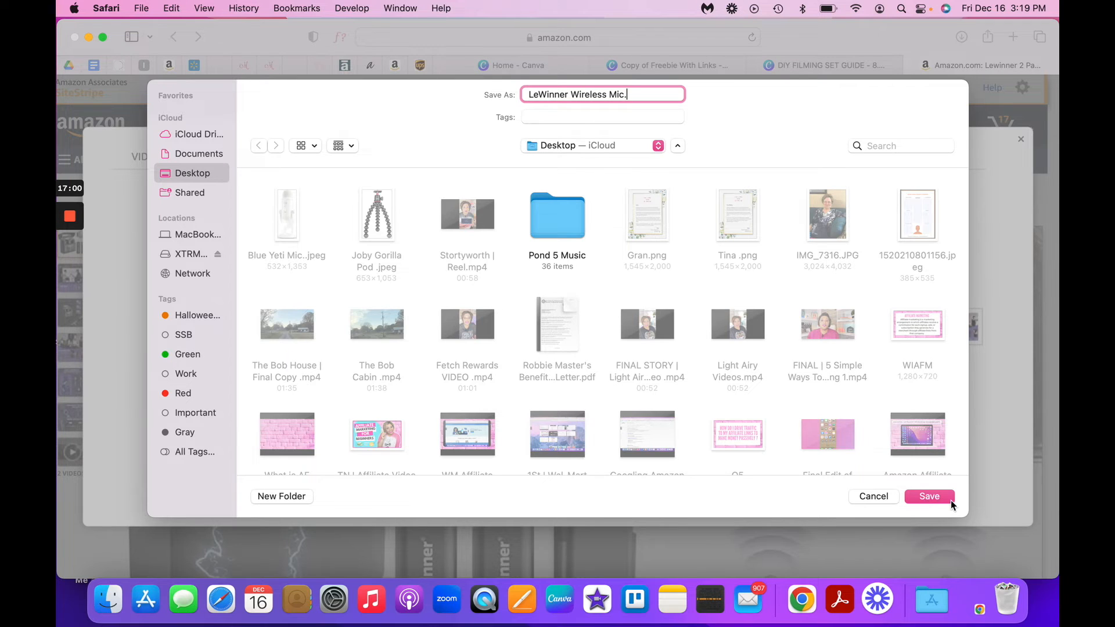
left_click(928, 498)
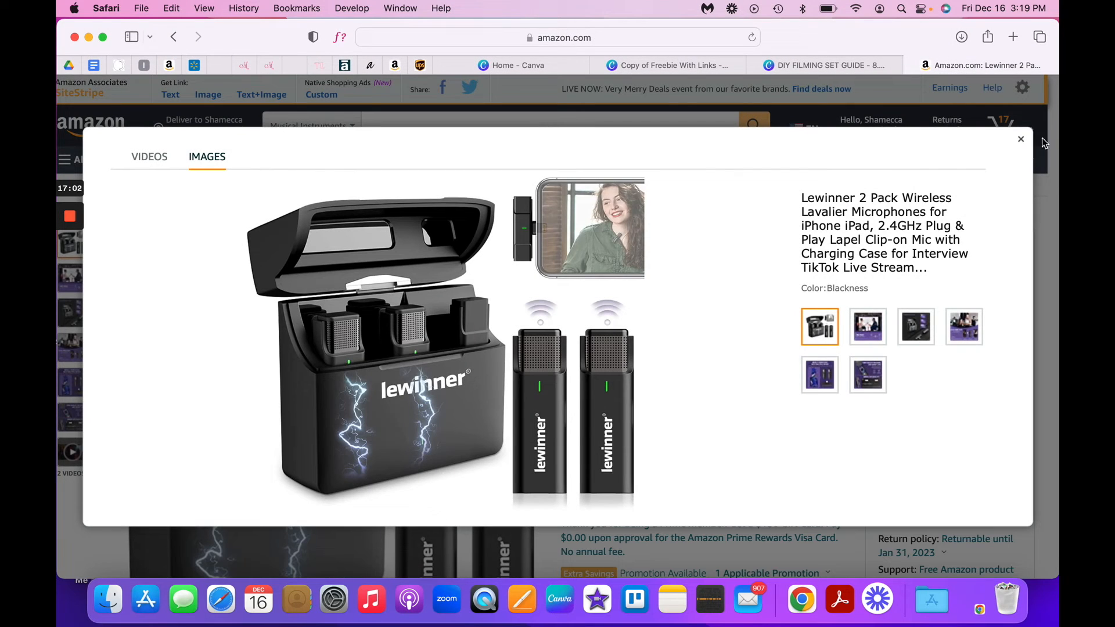
left_click(1020, 139)
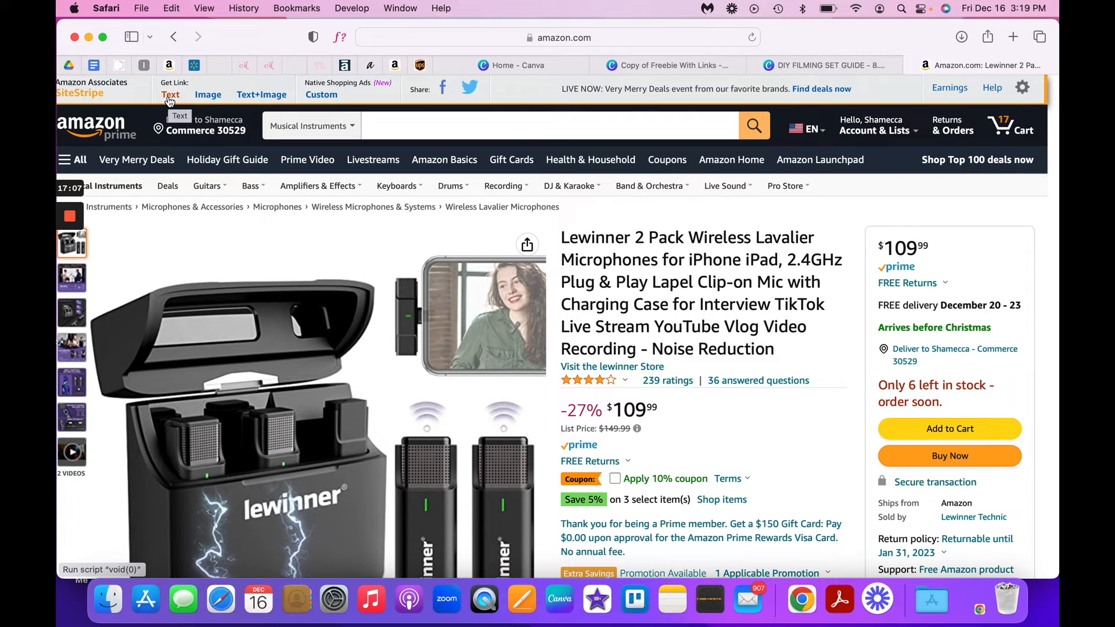
- Generate the short affiliate text link for the Lewinner microphone page and copy it
left_click(170, 97)
right_click(154, 214)
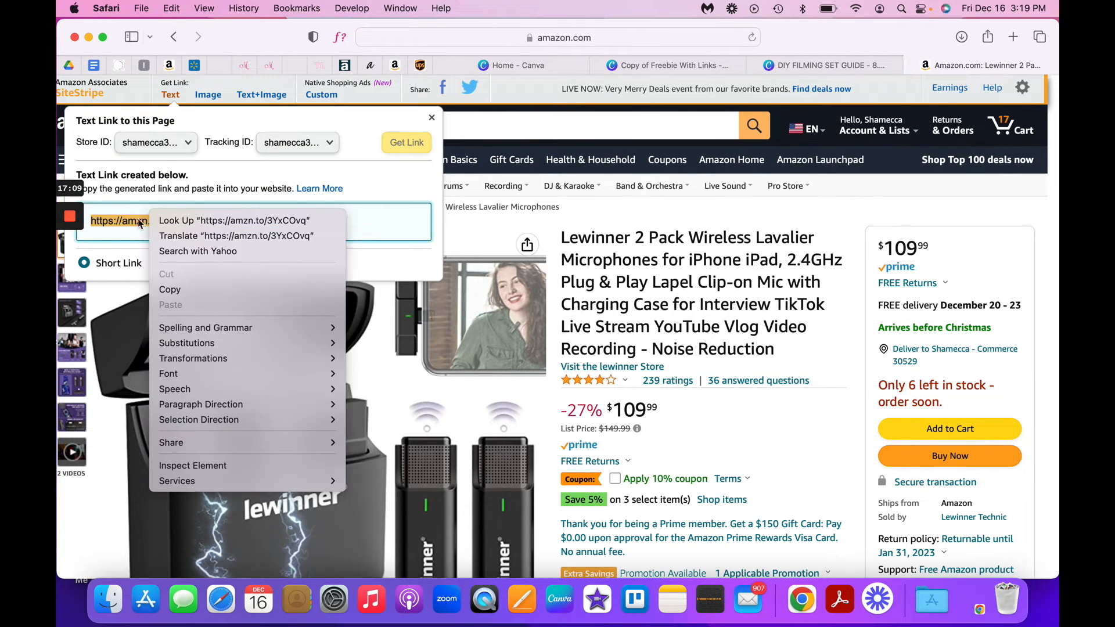
left_click(161, 297)
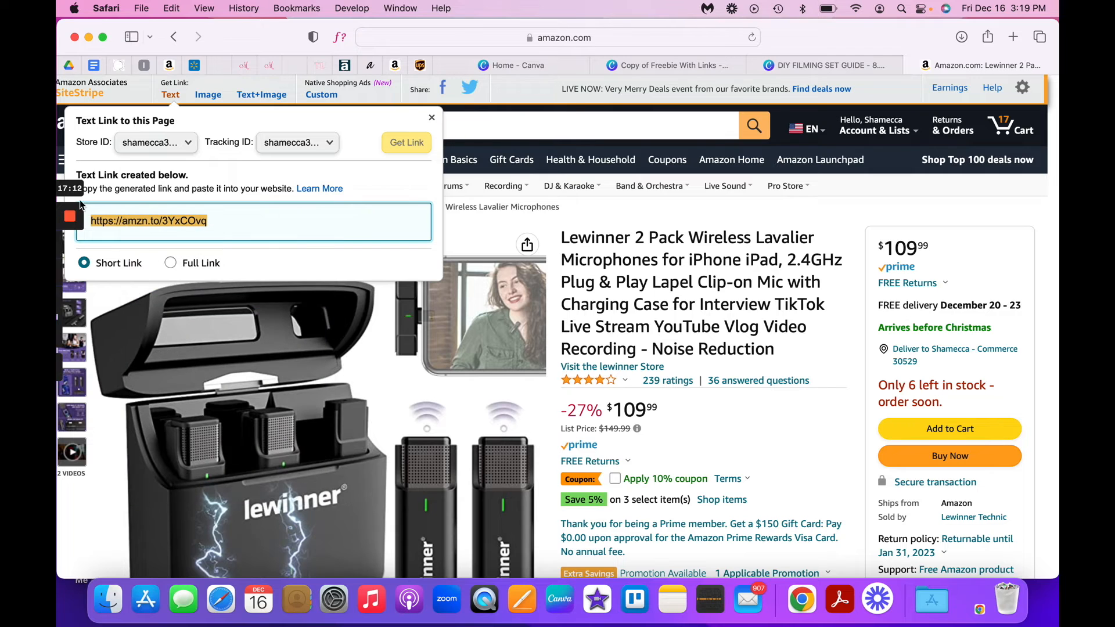
- Switch to the Copy of Freebie With Links design in Canva and upload the LeWinner Wireless Mic image from the Desktop
left_click(811, 71)
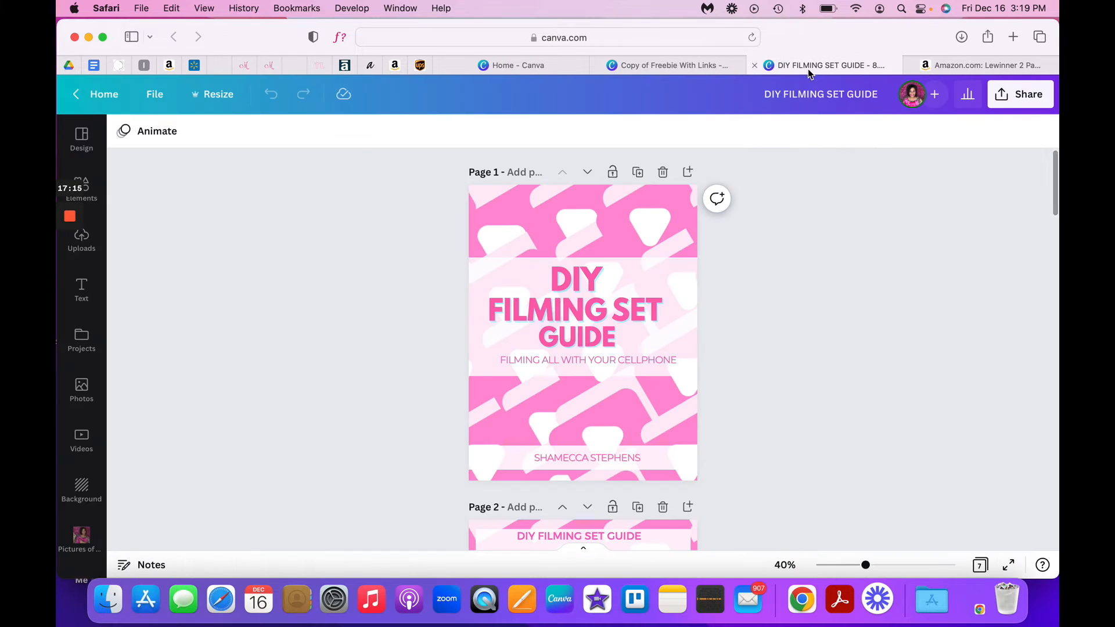
left_click(669, 66)
left_click(230, 174)
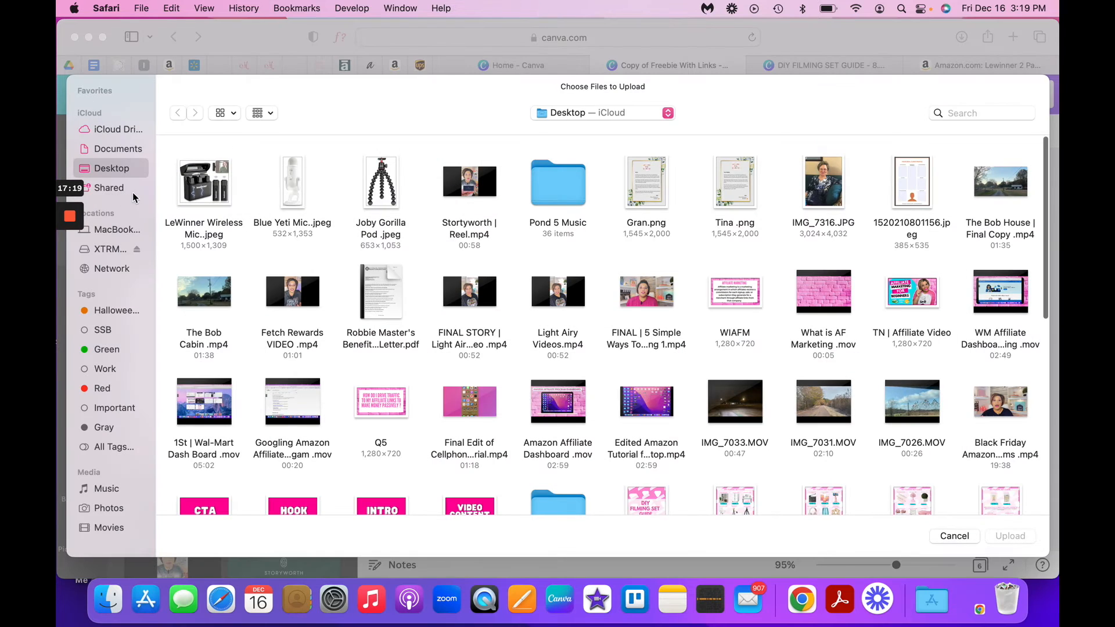
left_click(187, 178)
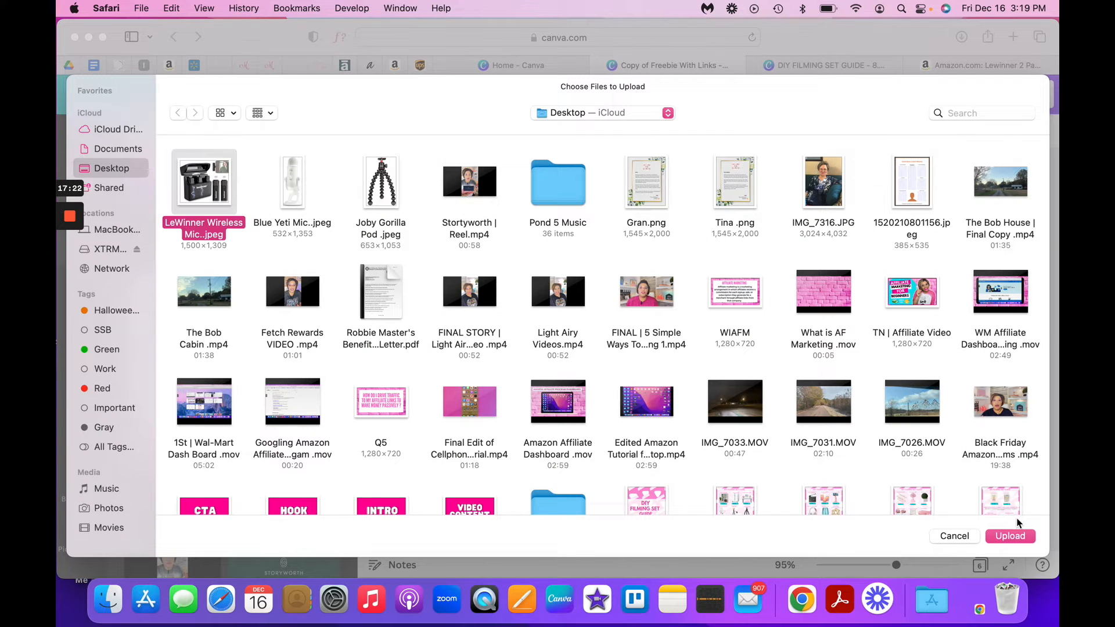
left_click(1019, 537)
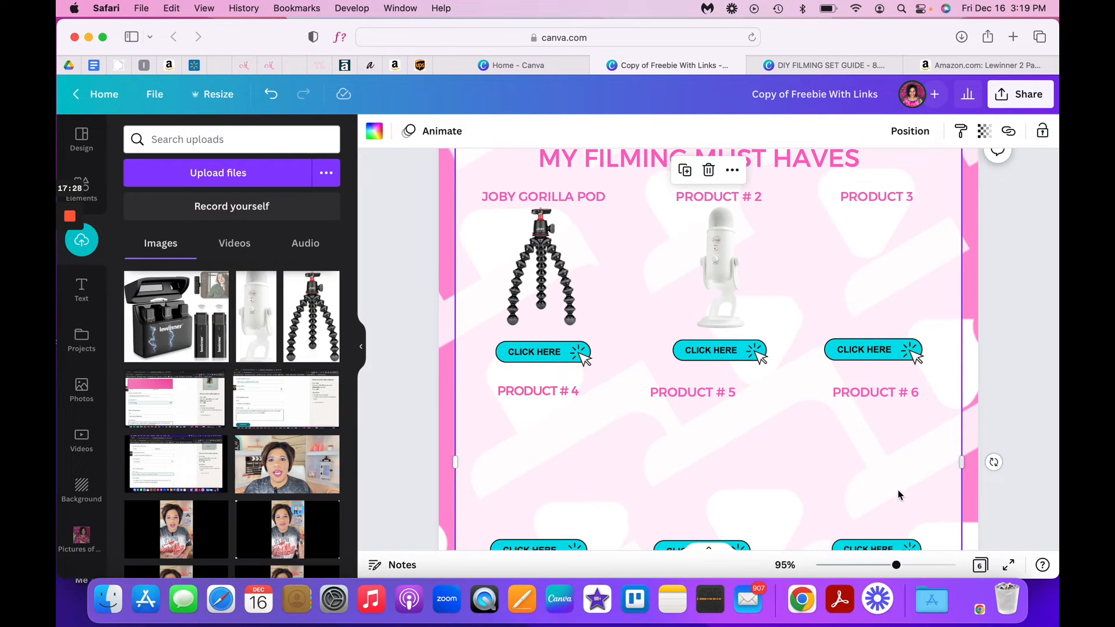
- Shrink the Lewinner microphone image to fit beneath the PRODUCT 3 heading and centre the CLICK HERE button under it
left_click_drag(755, 441, 762, 353)
left_click_drag(900, 540, 663, 333)
left_click_drag(590, 268, 874, 269)
left_click_drag(802, 331, 815, 329)
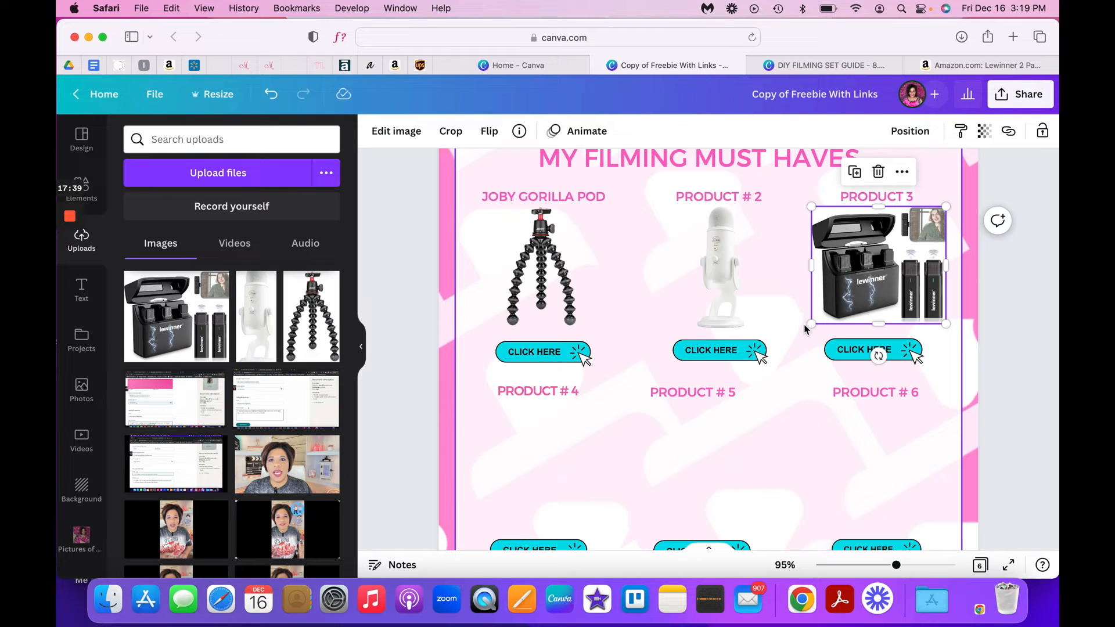
left_click_drag(882, 287, 883, 289)
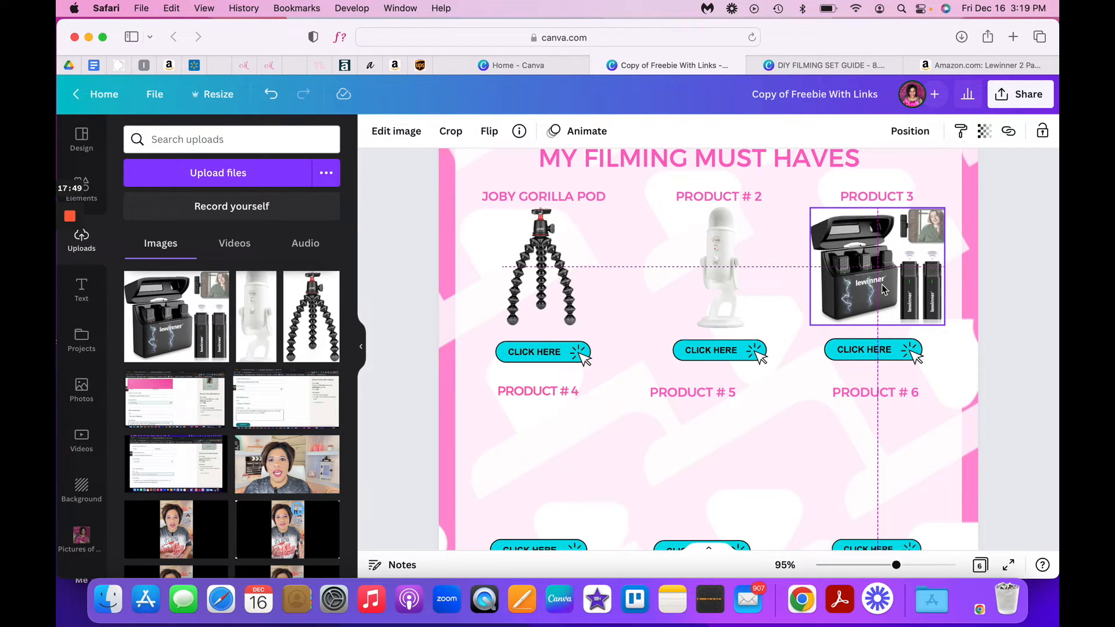
left_click_drag(884, 289, 883, 289)
left_click(866, 350)
left_click_drag(866, 350, 876, 351)
- Remove the white background from the Lewinner microphone image with the Background Remover and apply the result
left_click(852, 284)
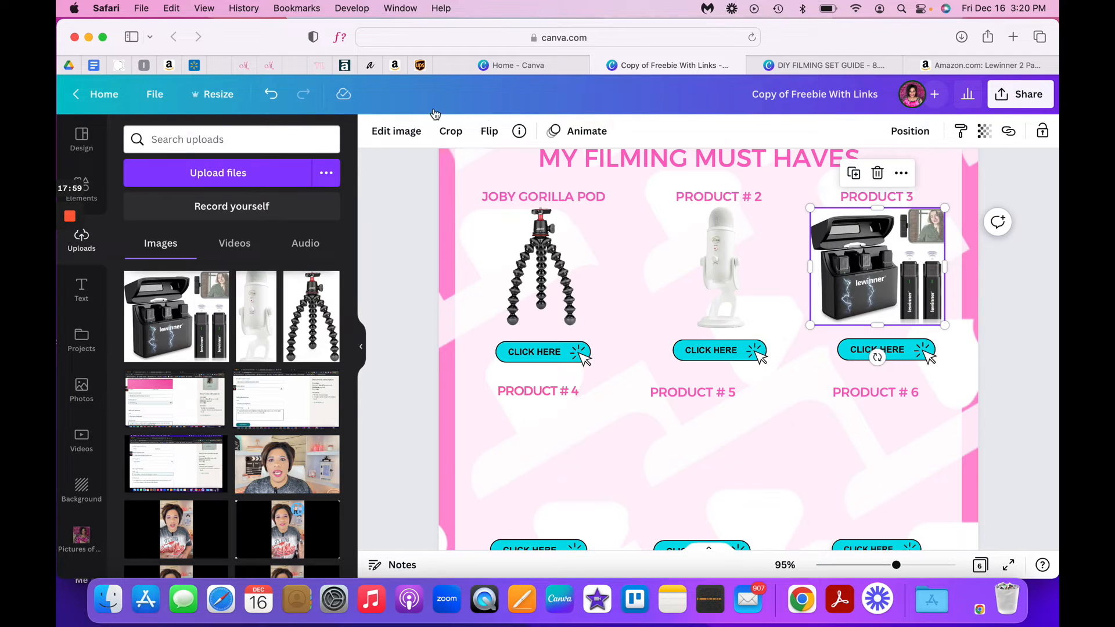
left_click(388, 132)
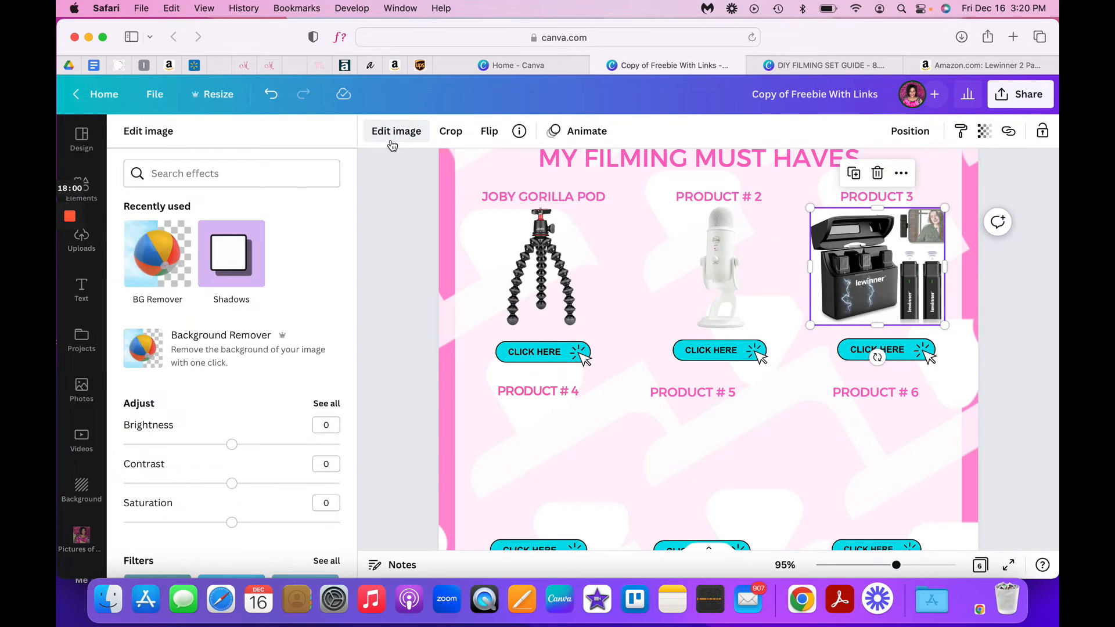
left_click(145, 259)
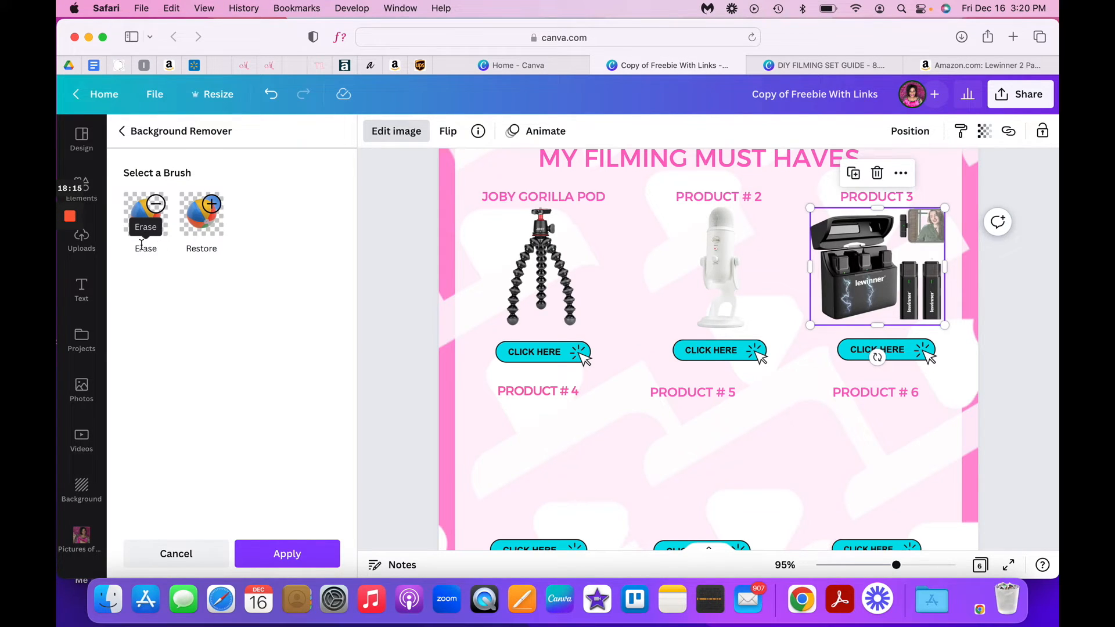
left_click(291, 554)
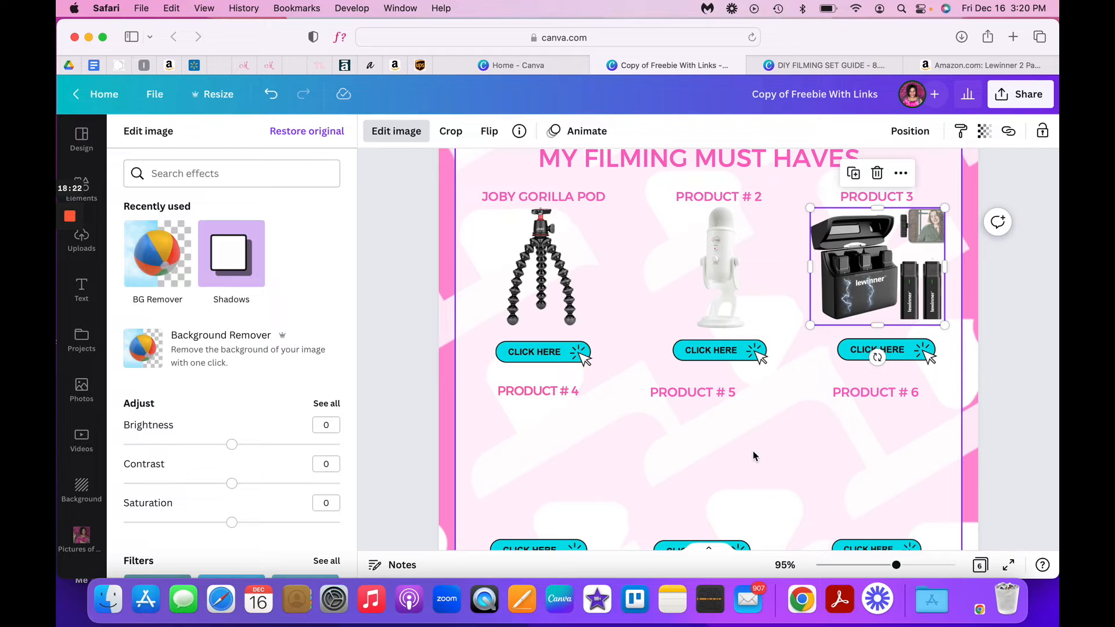
left_click(1011, 133)
right_click(818, 191)
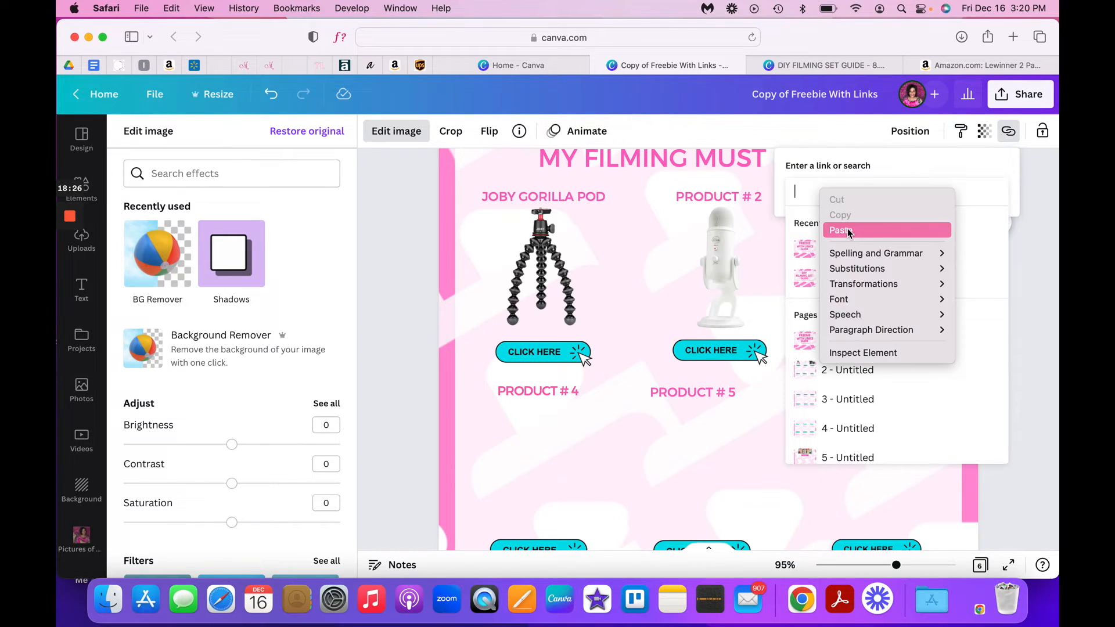
left_click(848, 230)
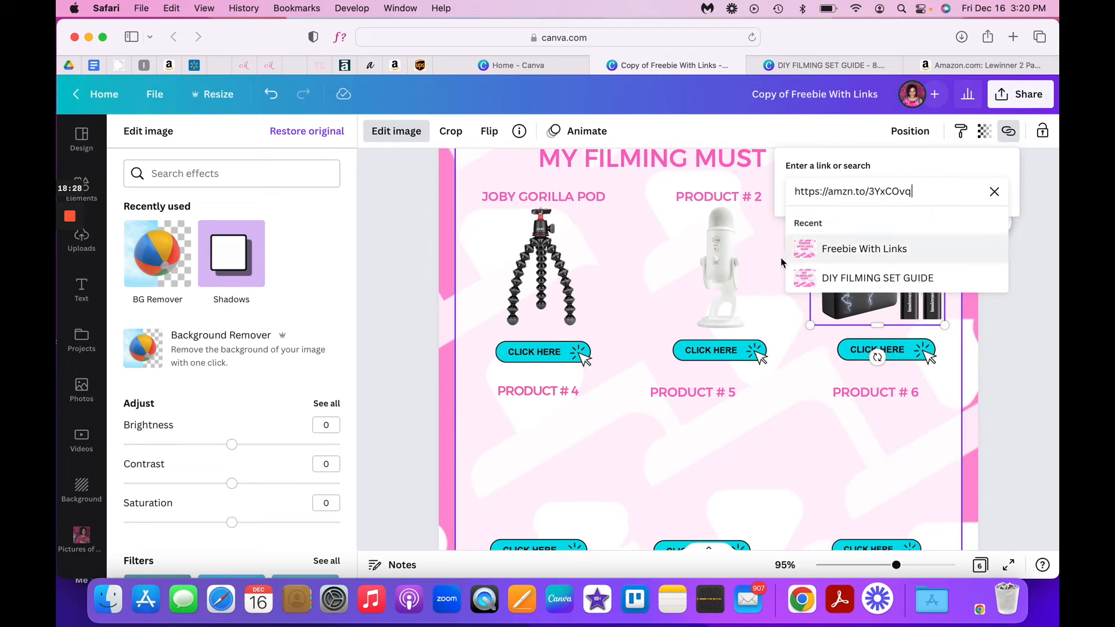
key("Return")
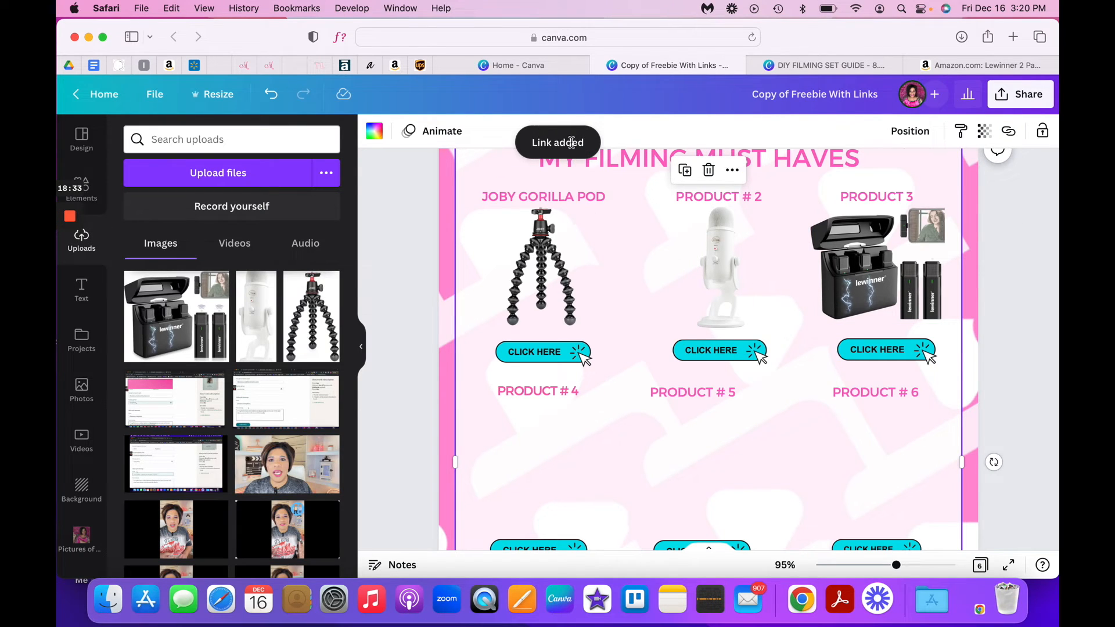
- Add the same copied affiliate link to the CLICK HERE button beneath the Lewinner microphone image
left_click(895, 358)
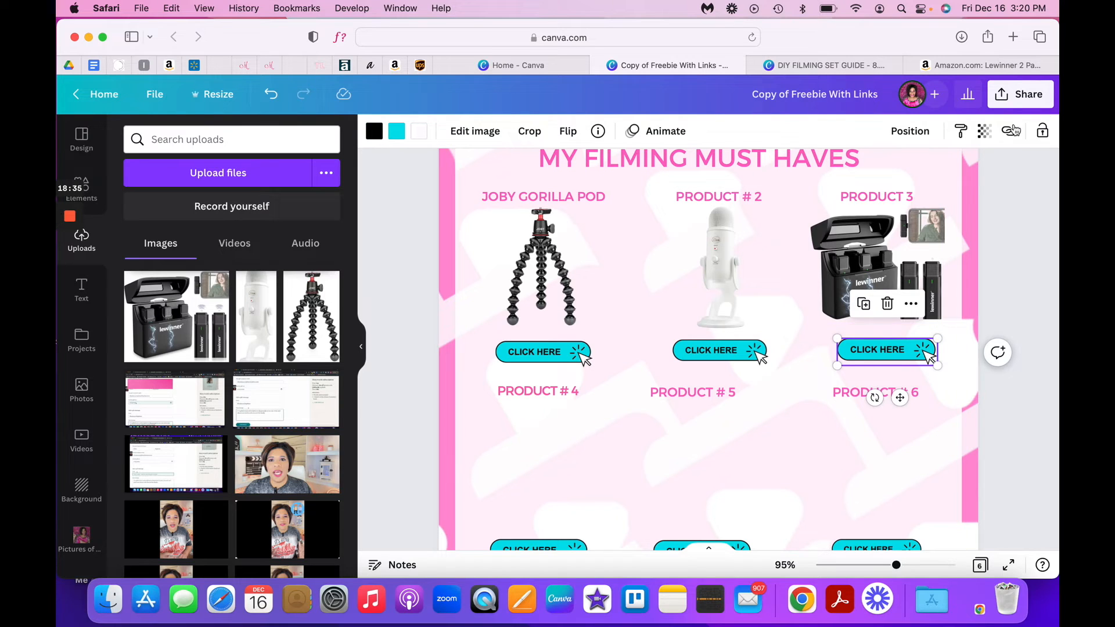
left_click(1010, 132)
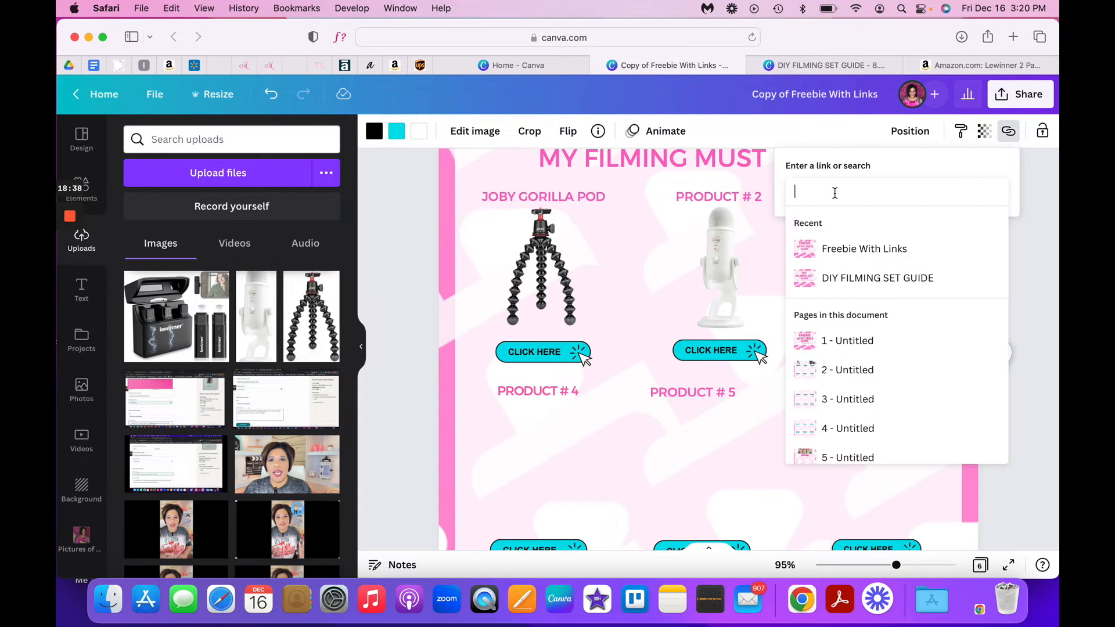
right_click(835, 193)
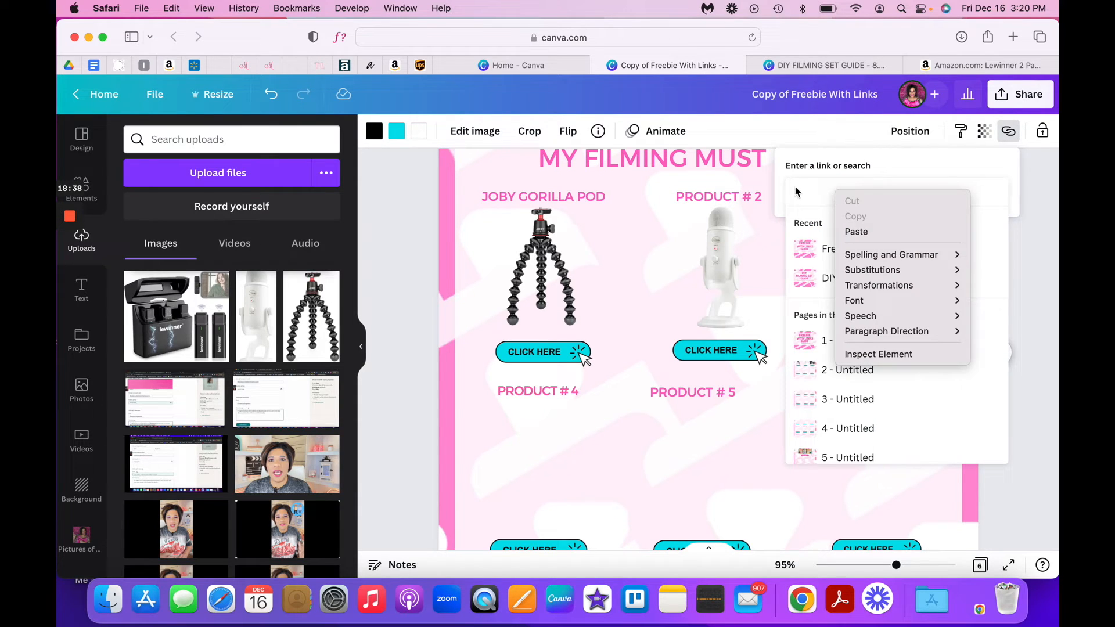
left_click(872, 233)
key("Return")
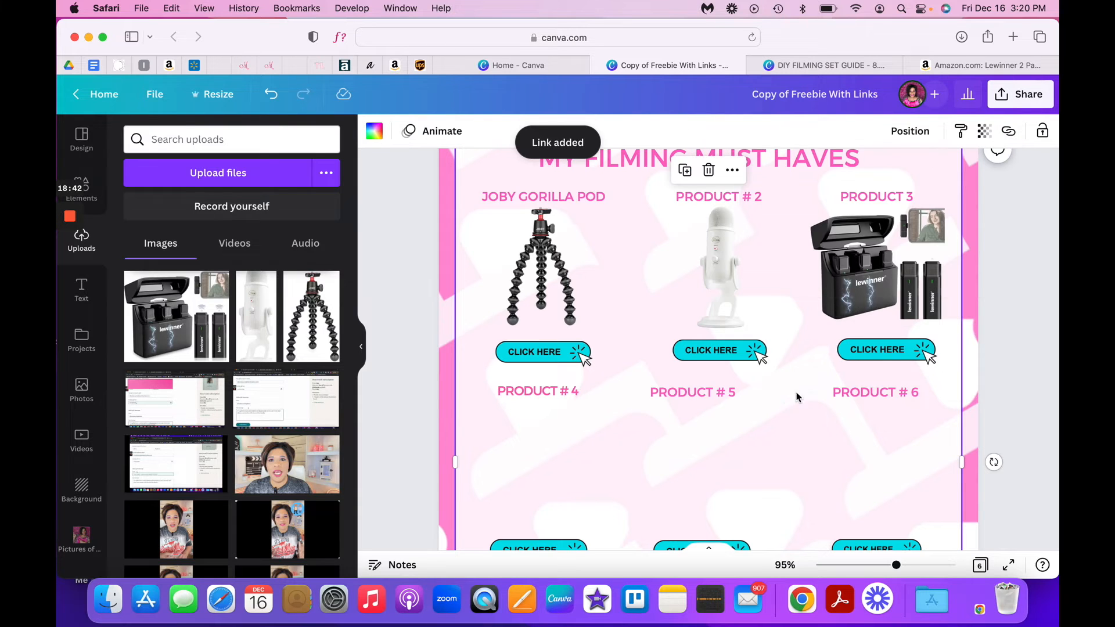
- Look through the remaining product pages of the guide down to the WATCH VIDEO BELOW page
scroll(677, 248, "down", 10)
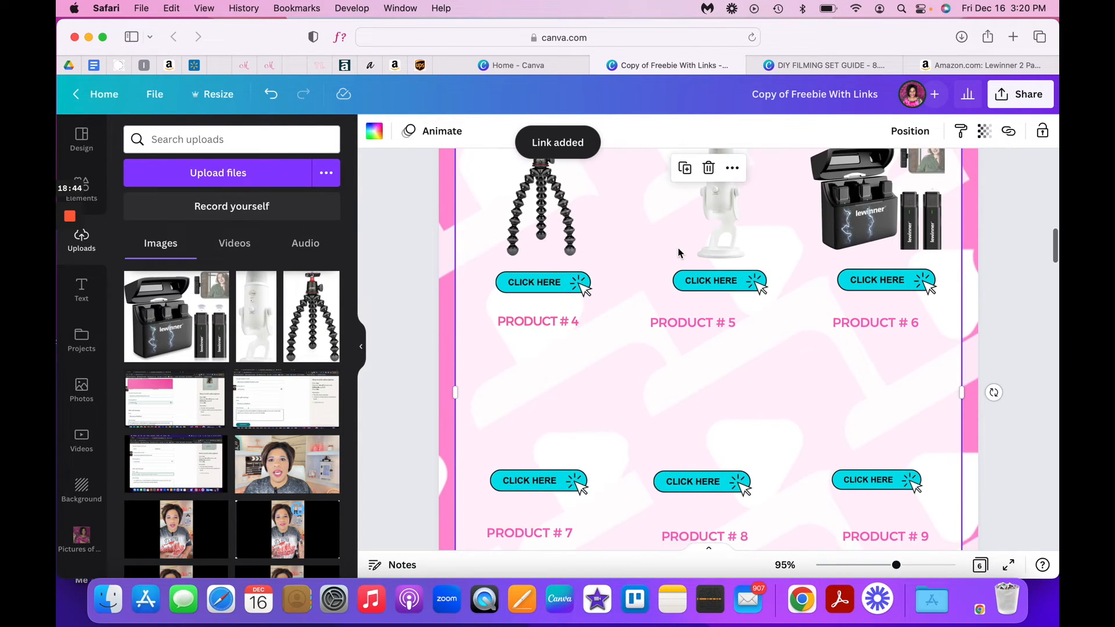
scroll(678, 252, "down", 15)
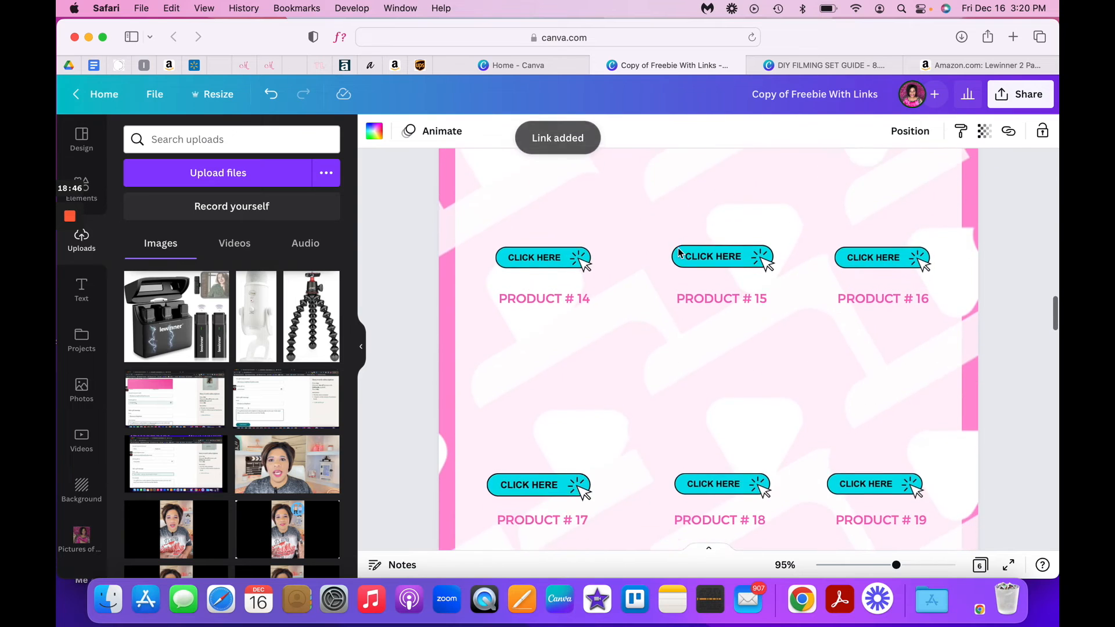
scroll(678, 251, "down", 12)
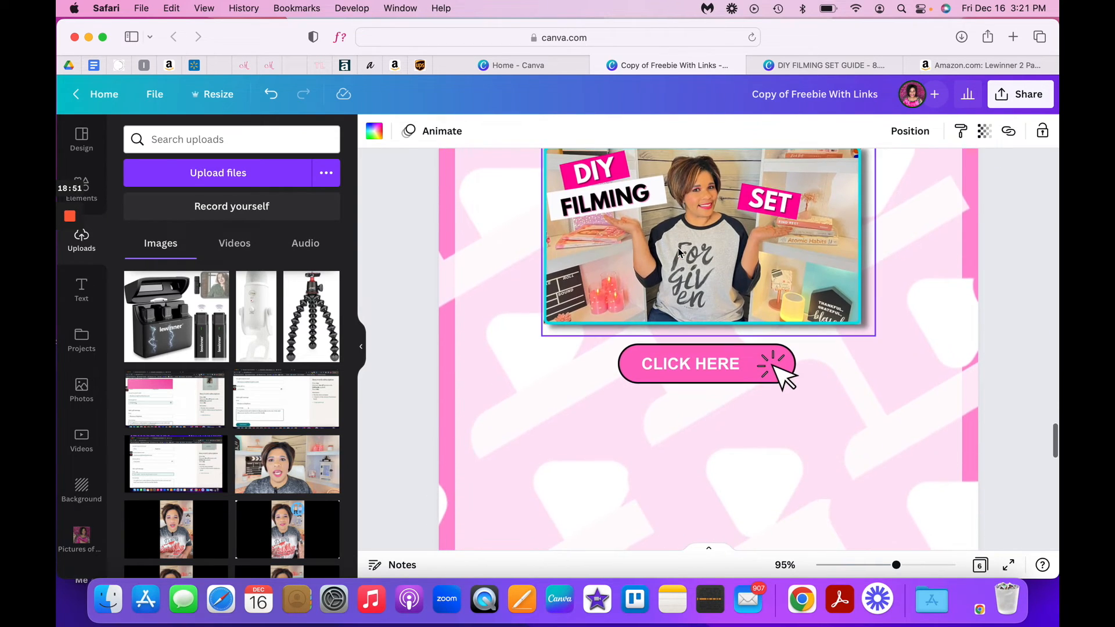
scroll(678, 251, "up", 4)
scroll(678, 251, "down", 2)
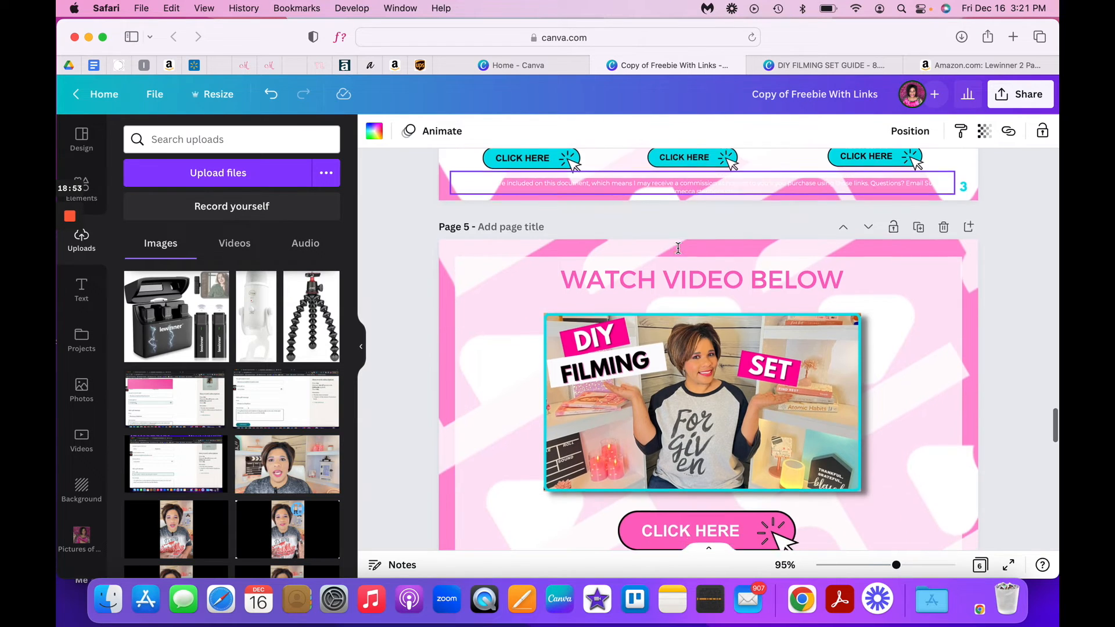
left_click(697, 349)
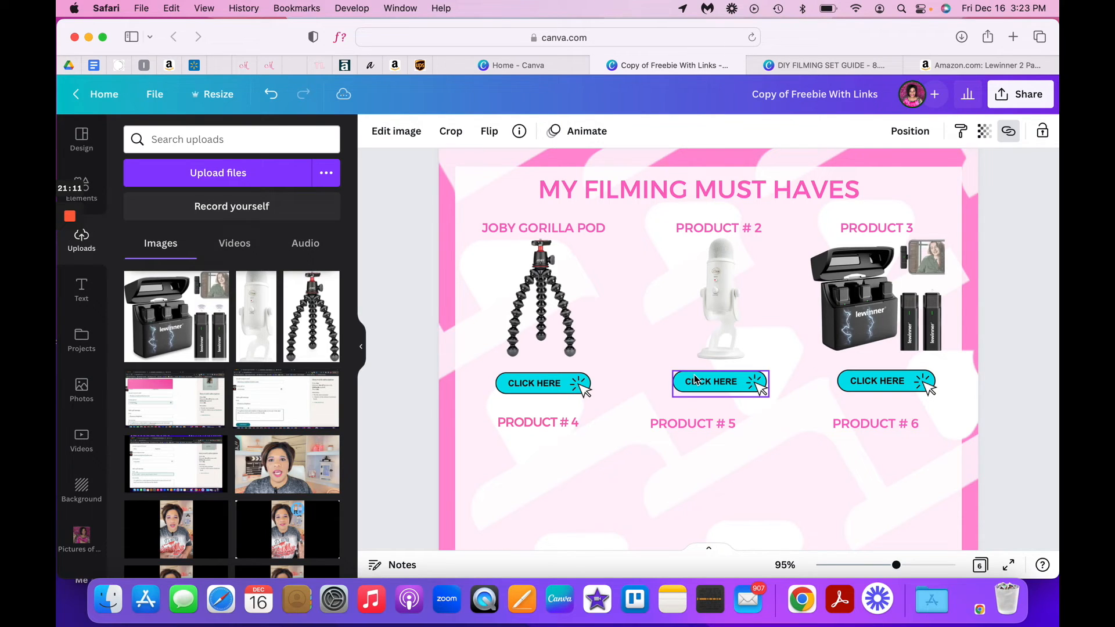
- Review the guide from its cover through the MY FILMING MUST HAVES and DIY FILMING SET GUIDE pages
scroll(578, 390, "up", 5)
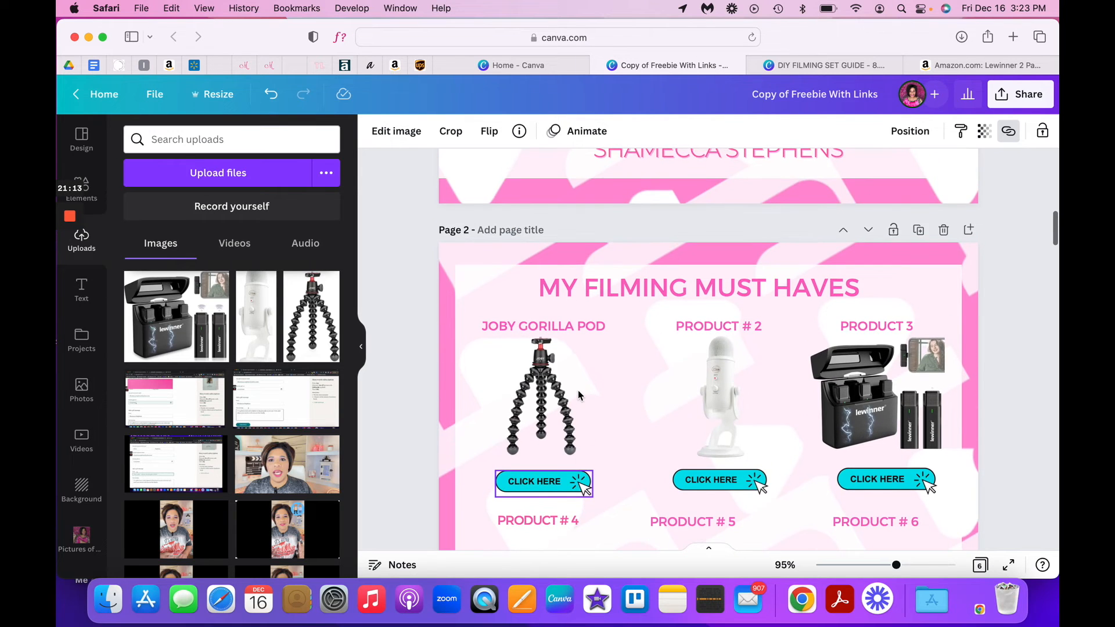
scroll(577, 390, "up", 10)
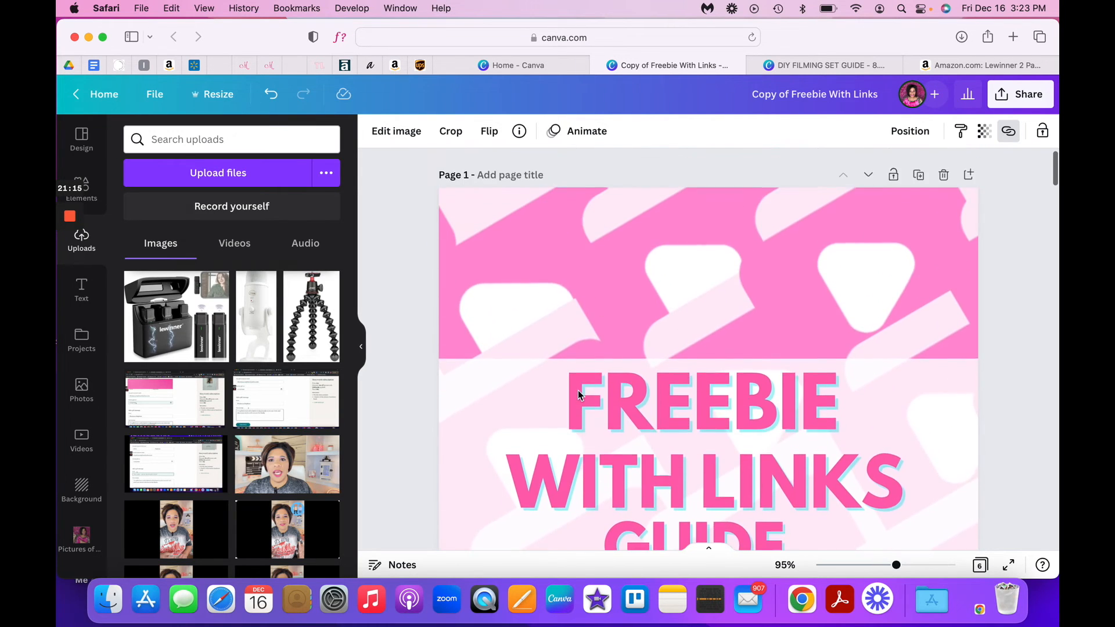
scroll(577, 391, "down", 8)
scroll(578, 391, "down", 20)
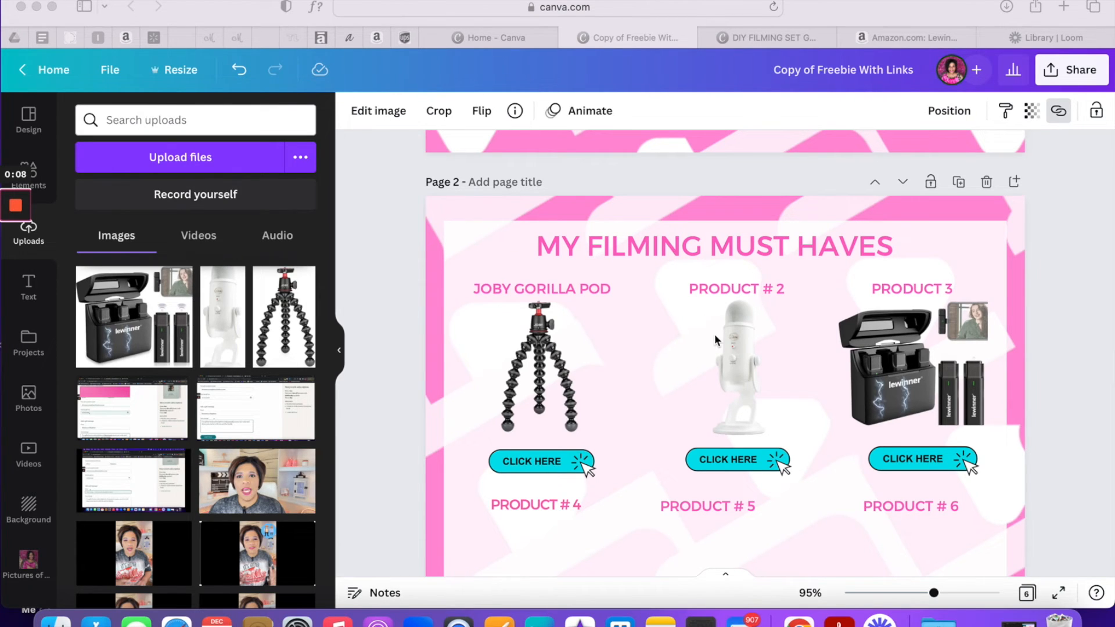
scroll(716, 337, "down", 15)
scroll(715, 339, "down", 15)
scroll(714, 340, "up", 8)
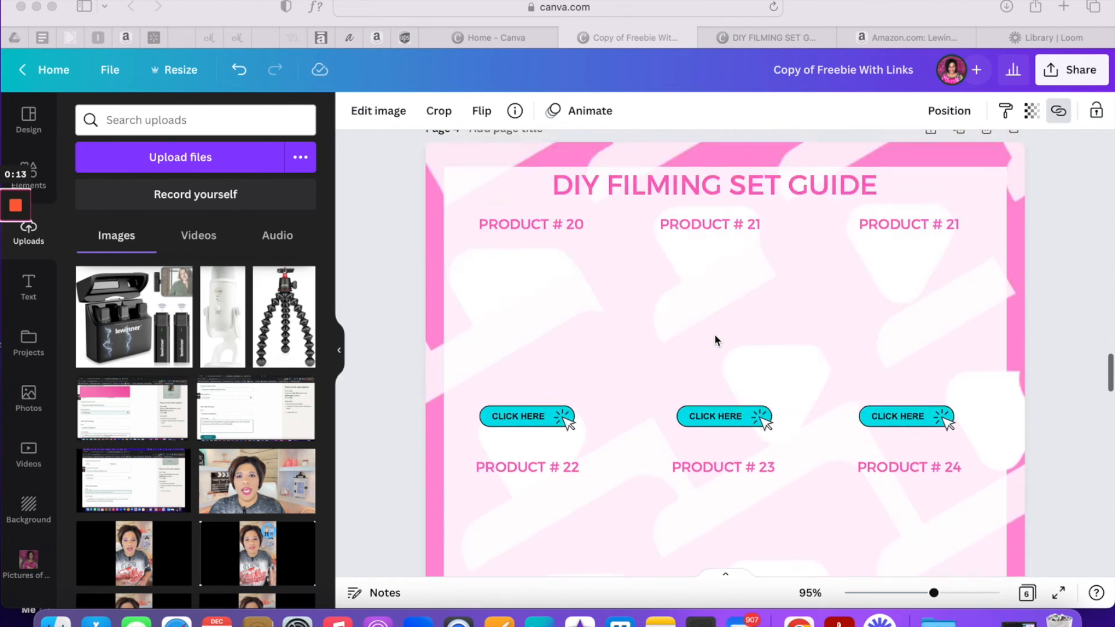
scroll(714, 339, "up", 20)
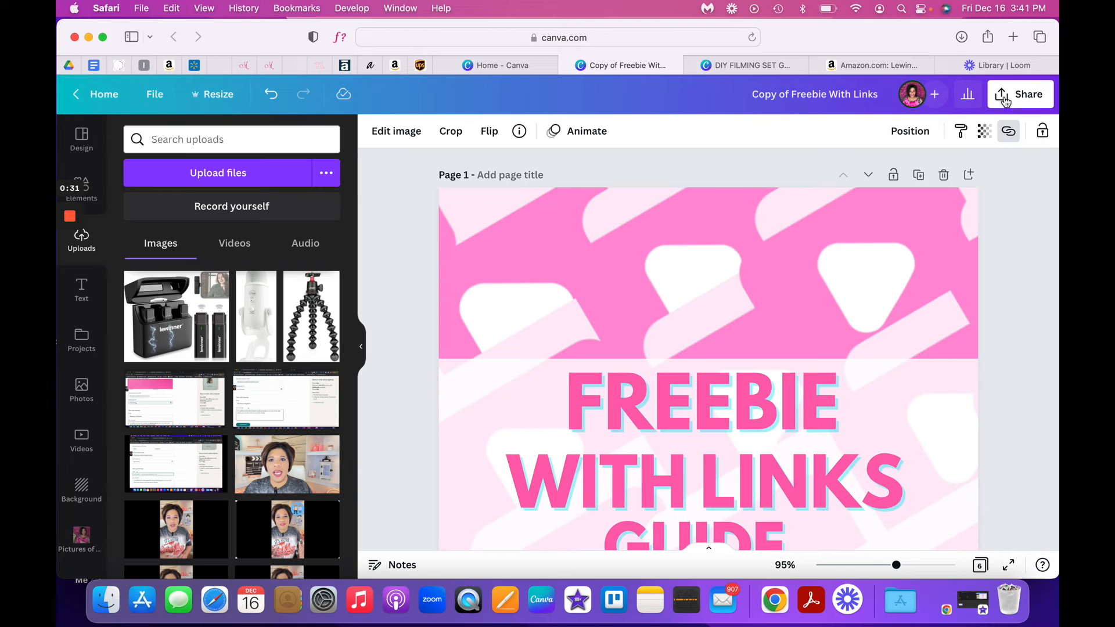
- Download all pages of the design as a PDF Print file
left_click(1005, 103)
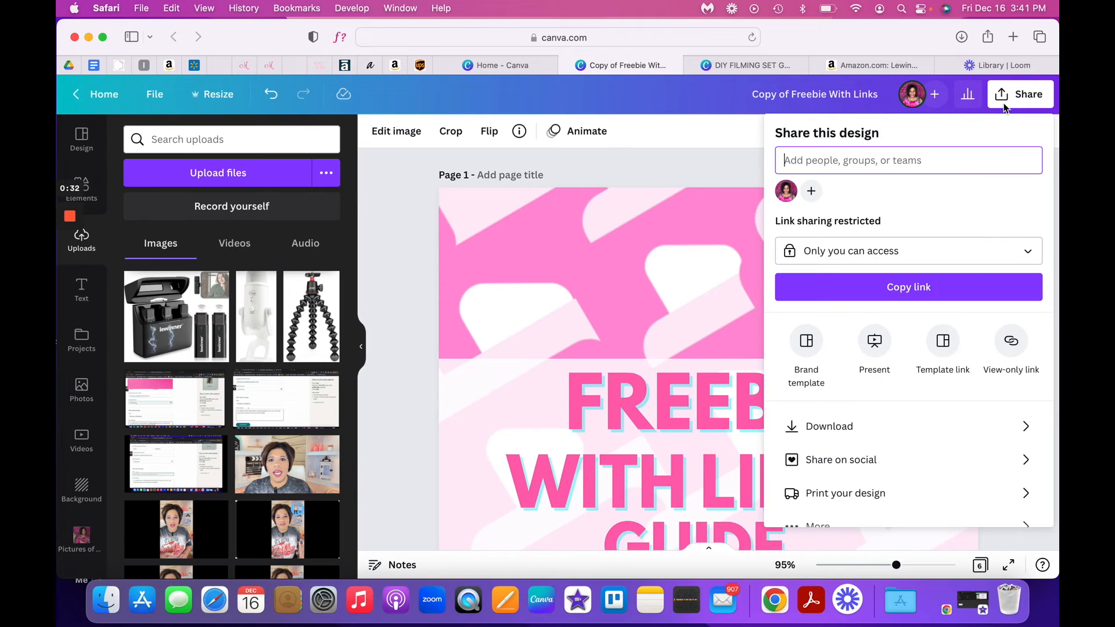
left_click(829, 427)
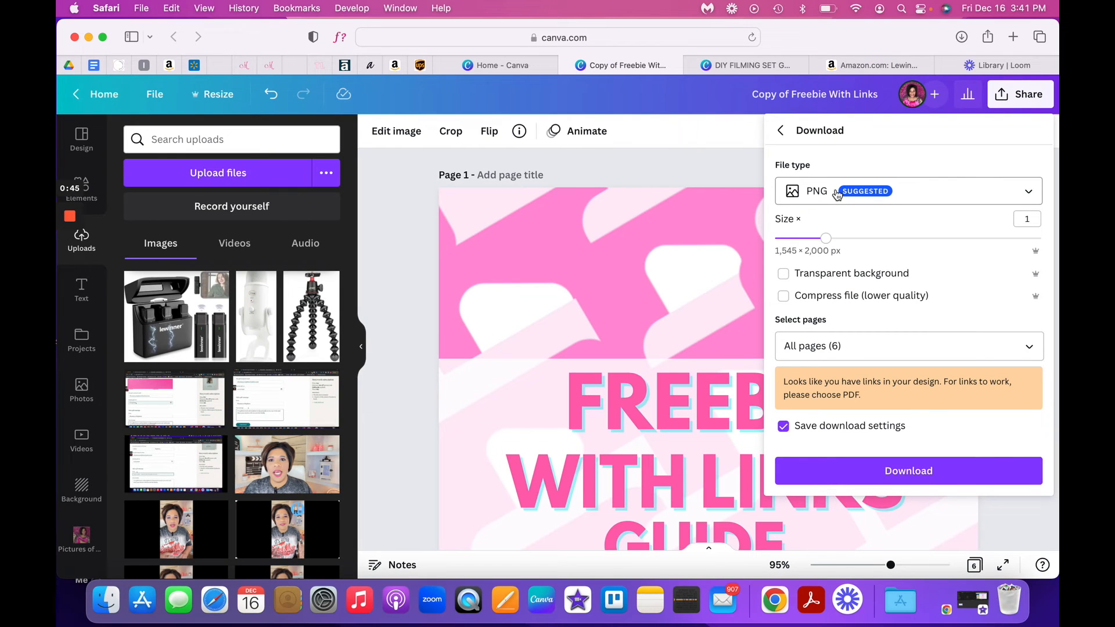
left_click(868, 180)
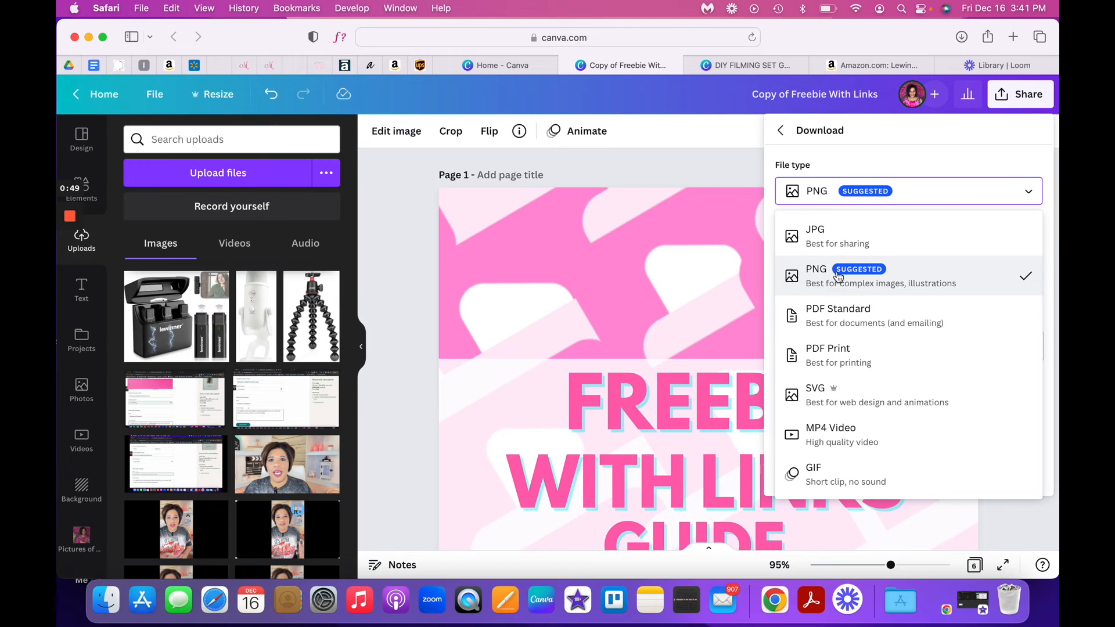
left_click(845, 353)
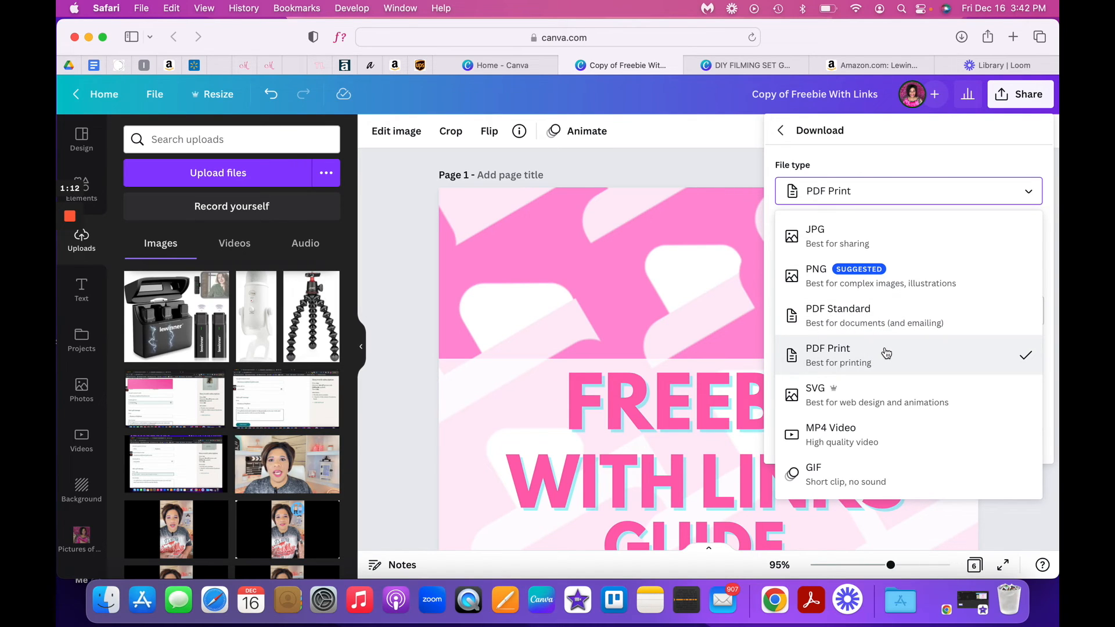
left_click(883, 318)
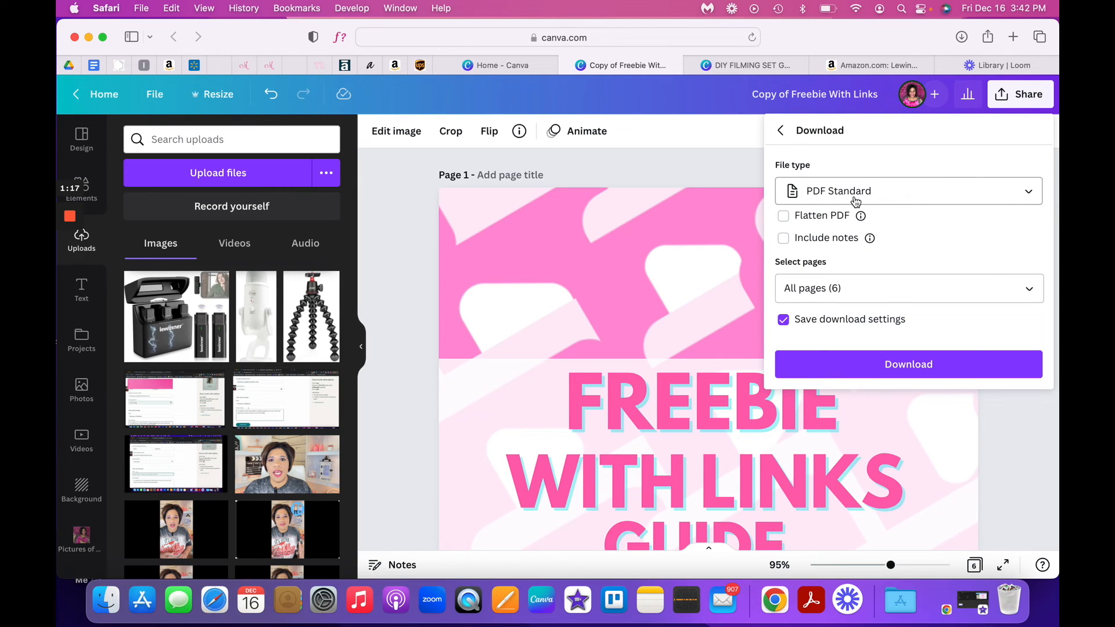
left_click(909, 198)
left_click(882, 358)
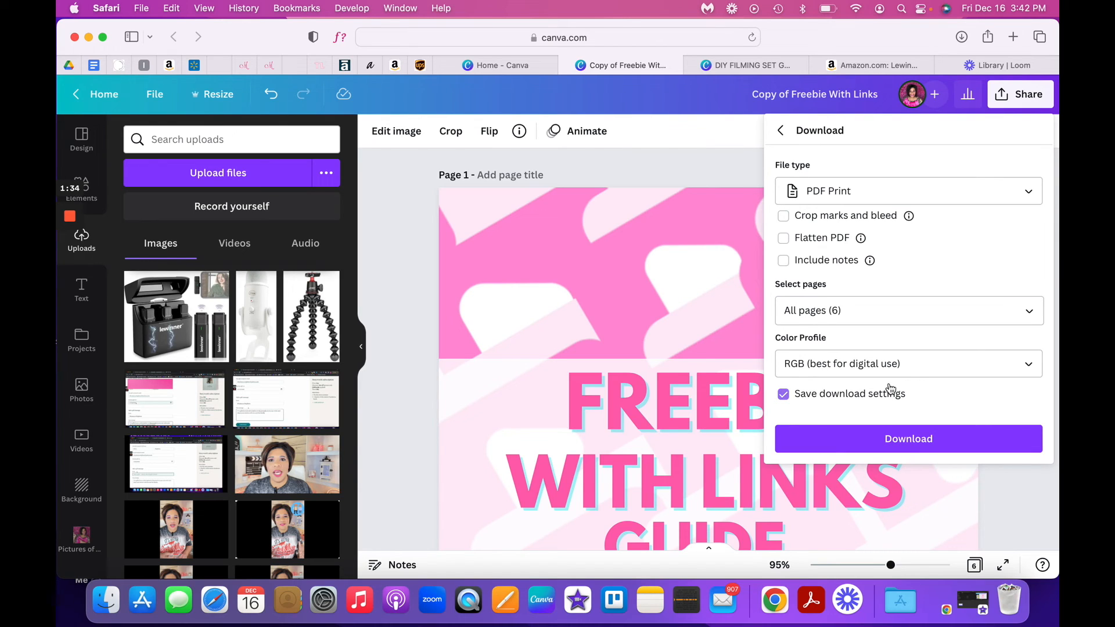
left_click(896, 441)
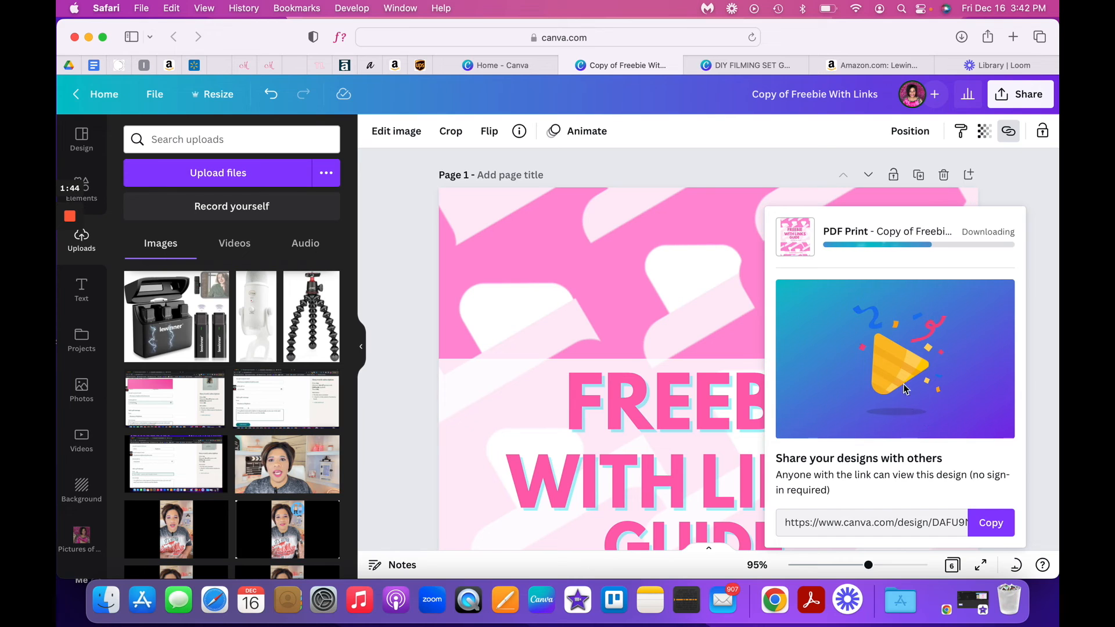
- Open the downloaded Copy of Freebie With Links .pdf in Acrobat Reader and look through its first pages
left_click(961, 37)
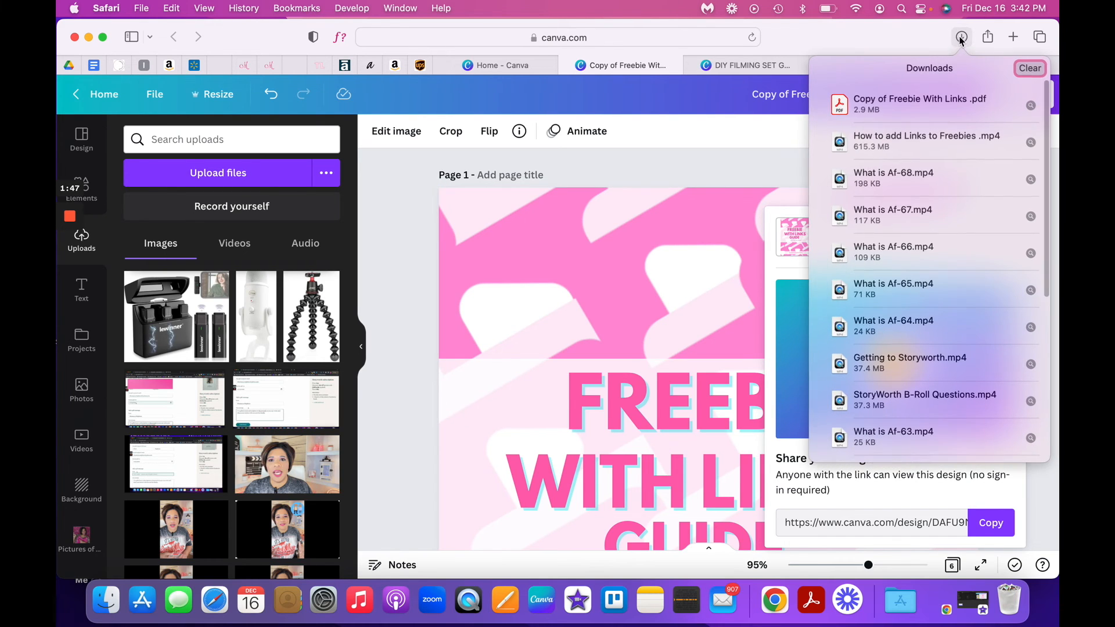
double_click(898, 108)
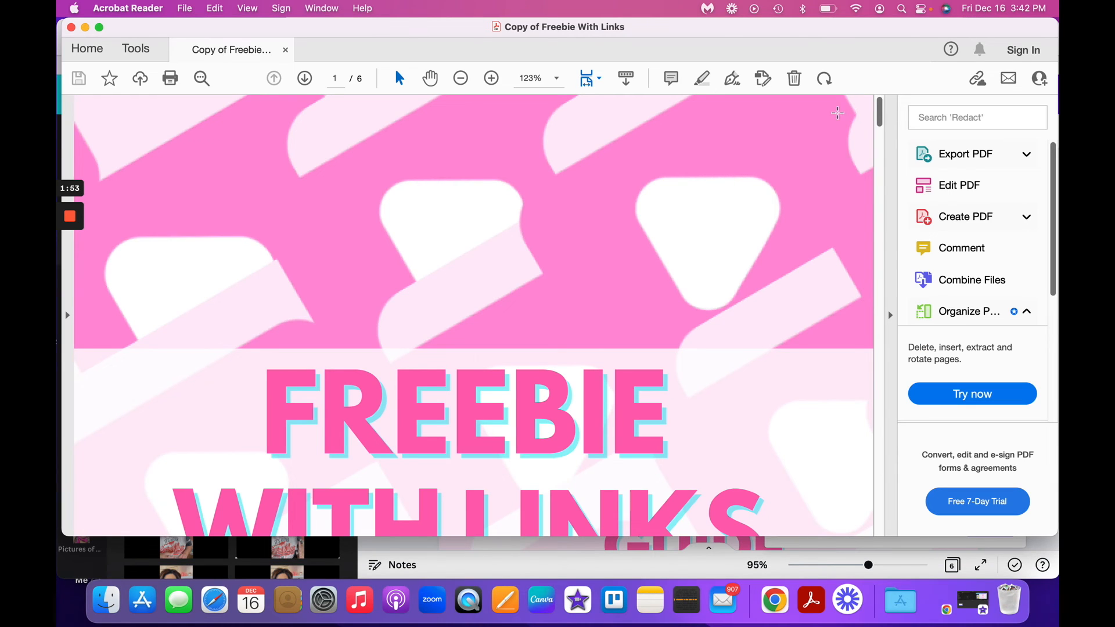
scroll(621, 230, "down", 10)
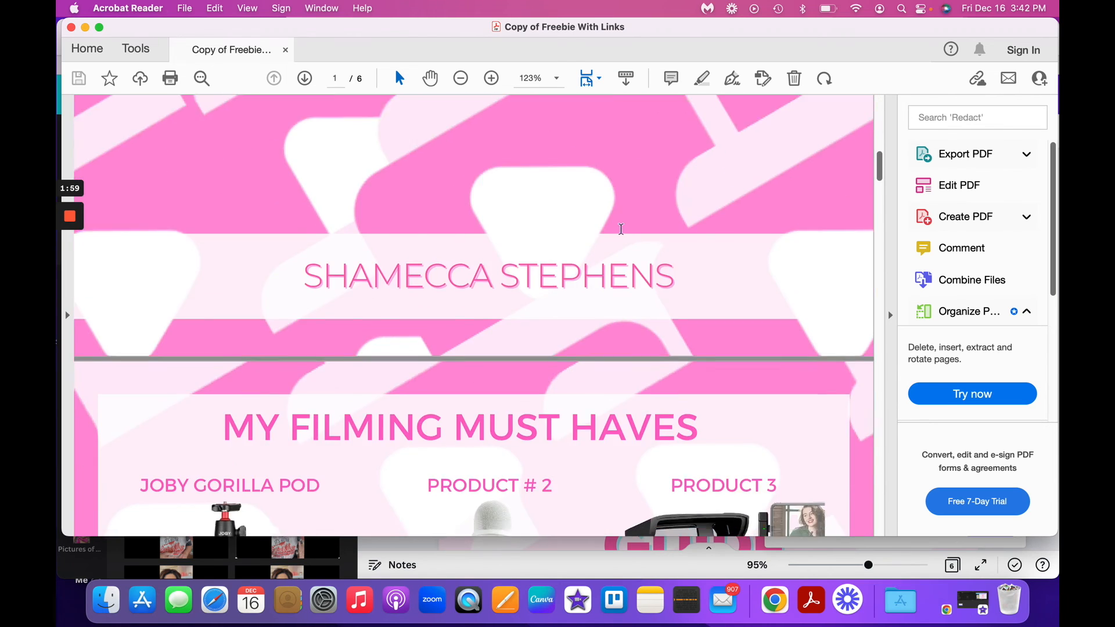
scroll(621, 229, "down", 10)
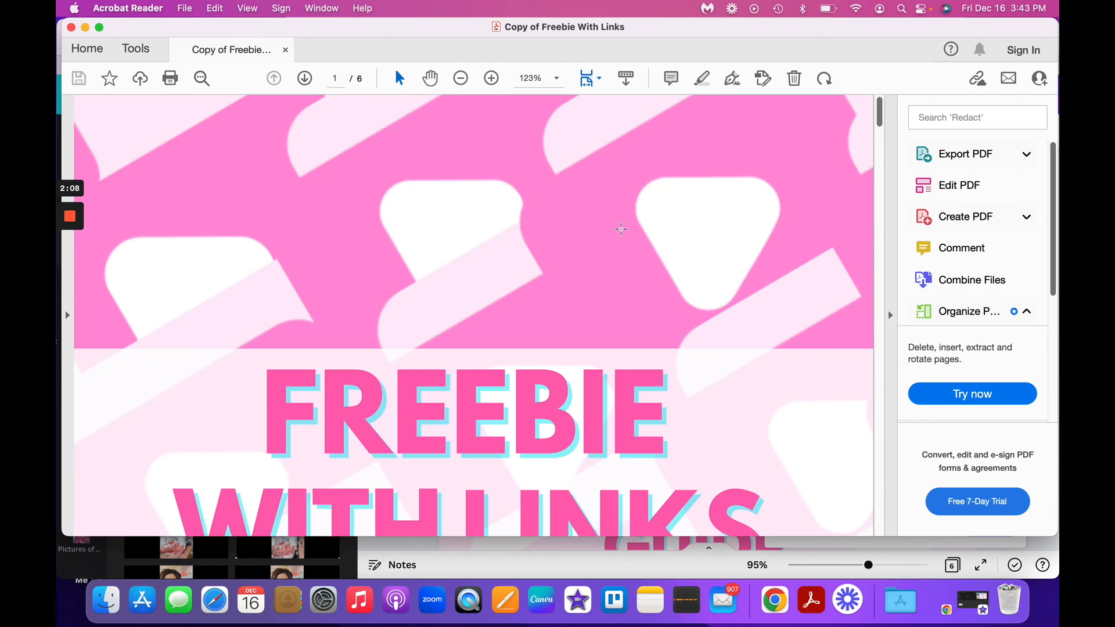
scroll(621, 229, "down", 15)
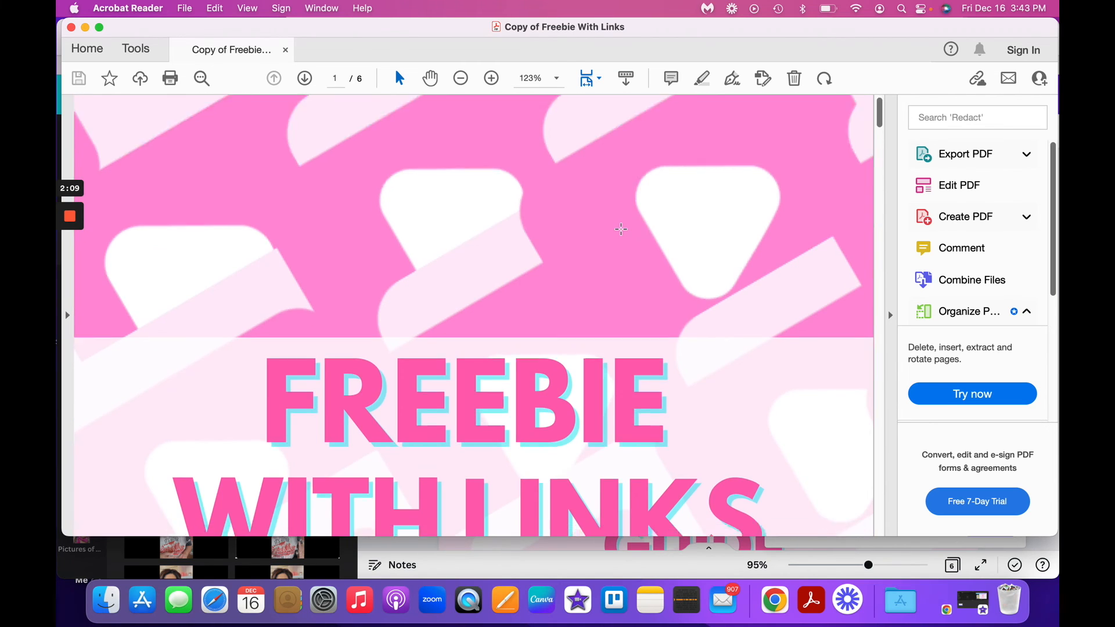
- Test the JOBY GORILLA POD link on the PDF's second page and inspect the Amazon product page it opens
scroll(621, 230, "up", 3)
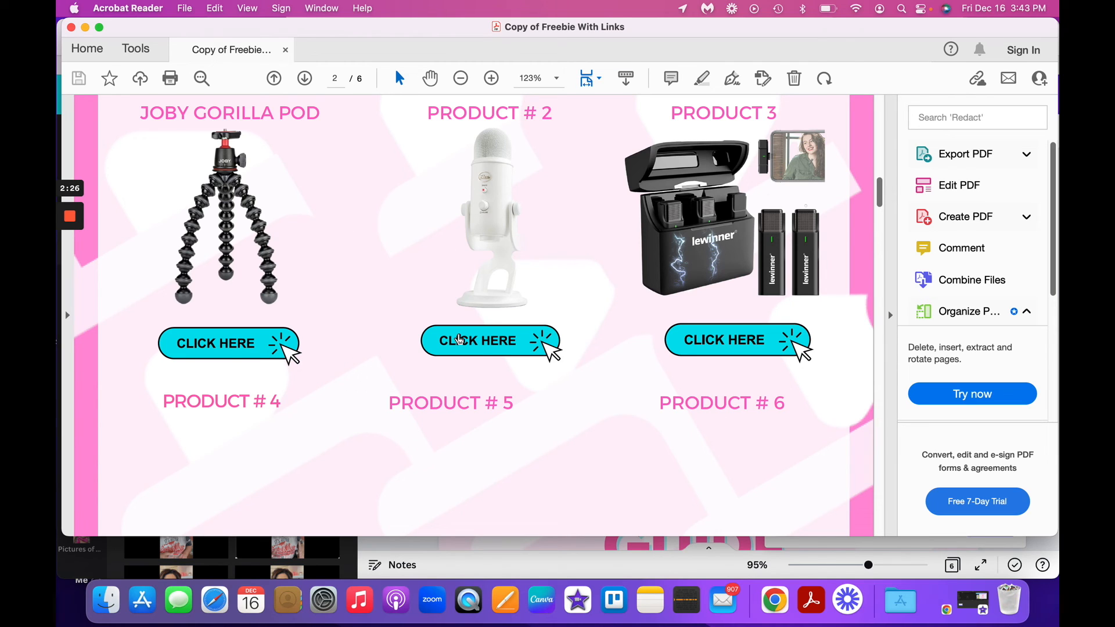
left_click(456, 339)
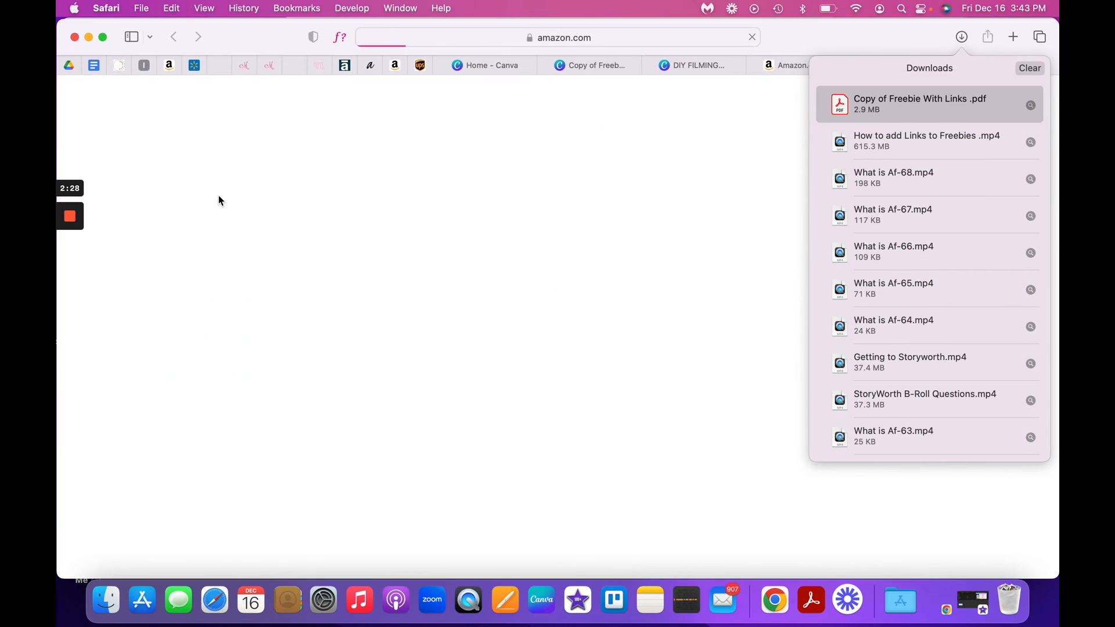
left_click(961, 39)
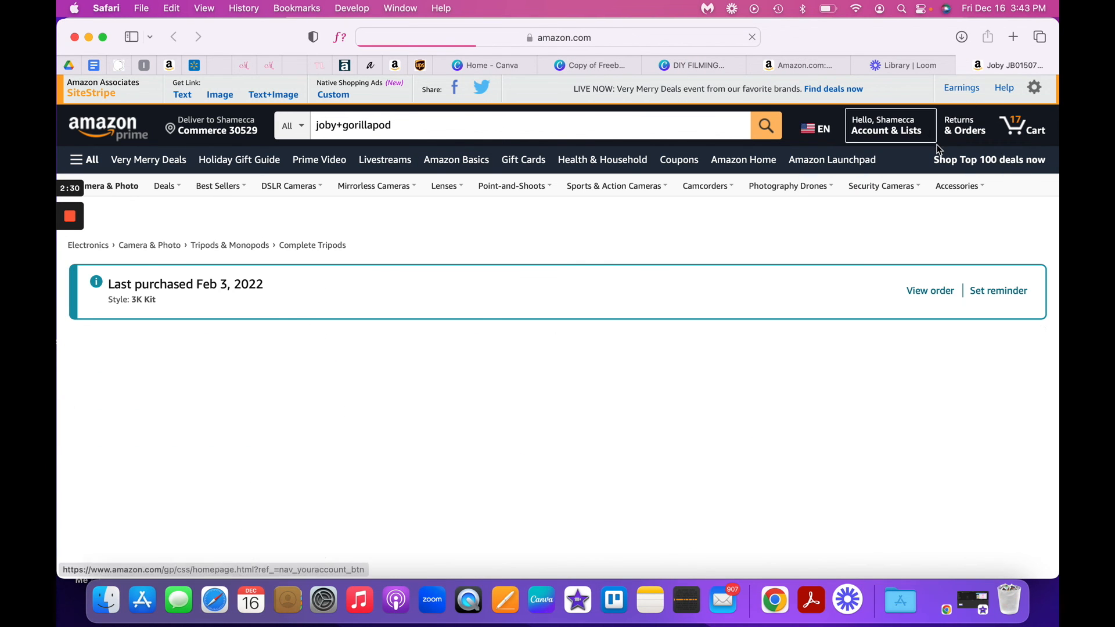
scroll(937, 144, "down", 5)
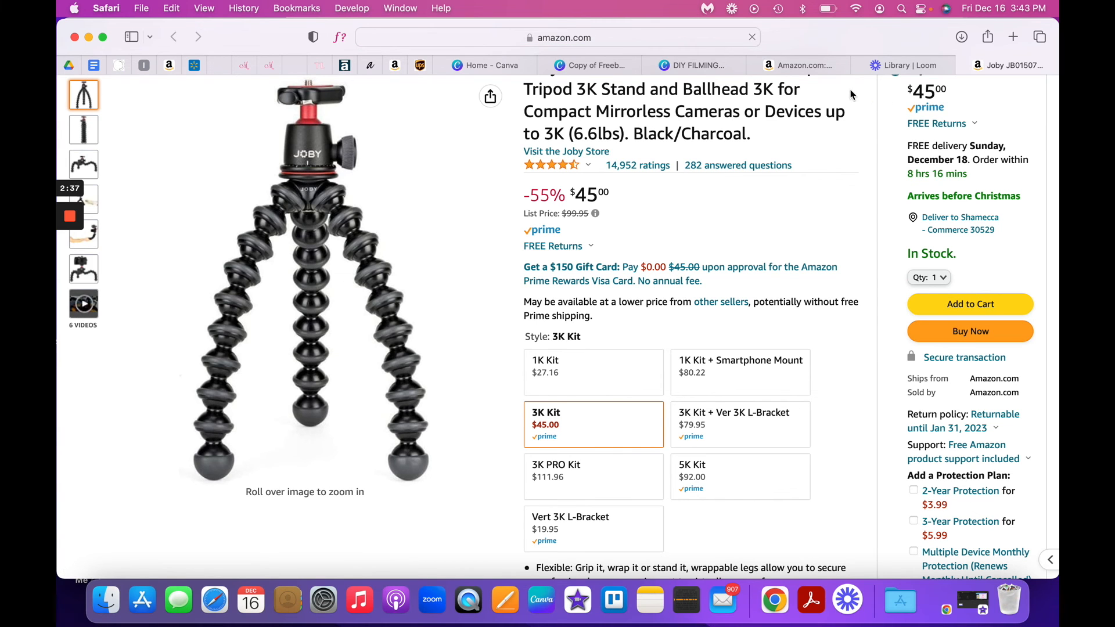
- Switch back to the PDF in Acrobat Reader and save a copy of it with Save As
left_click(821, 614)
scroll(644, 205, "up", 10)
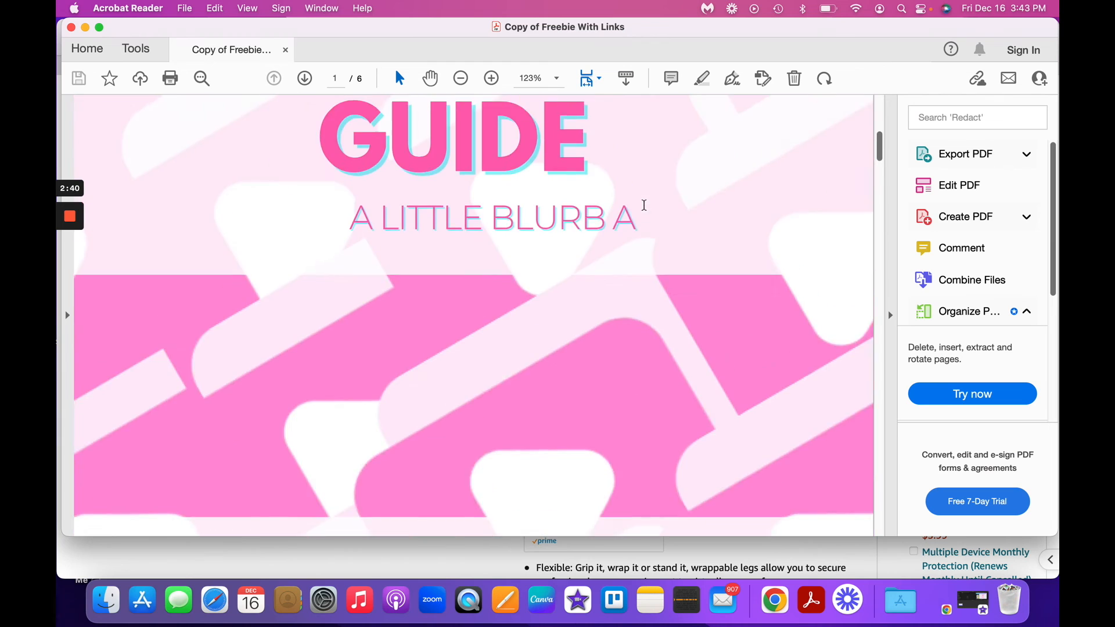
scroll(645, 205, "up", 3)
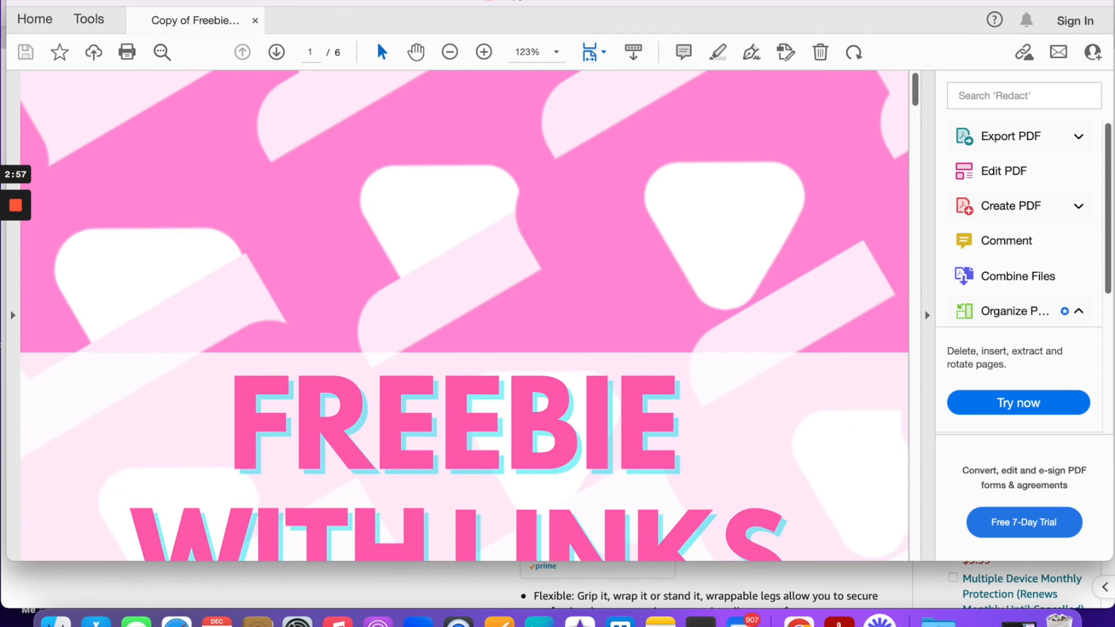
left_click(185, 9)
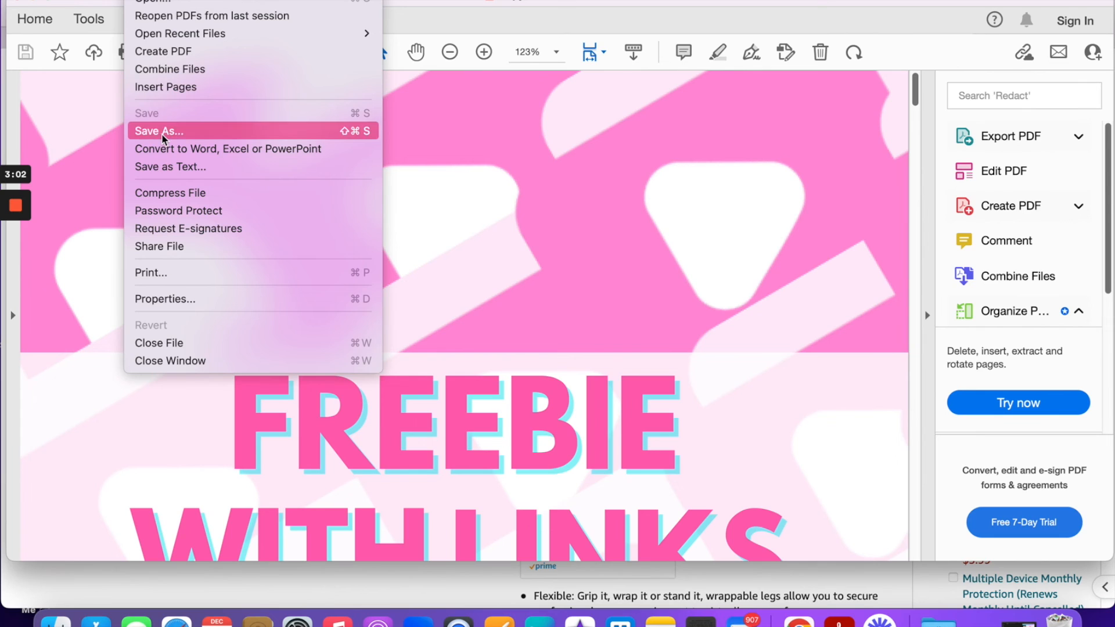
left_click(180, 132)
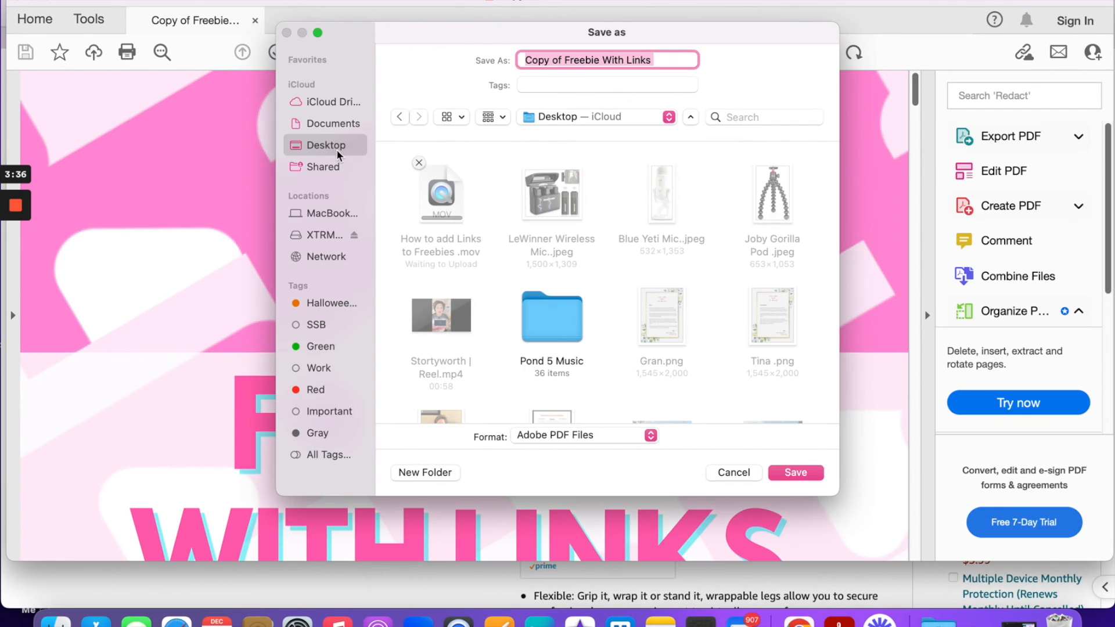
left_click(788, 474)
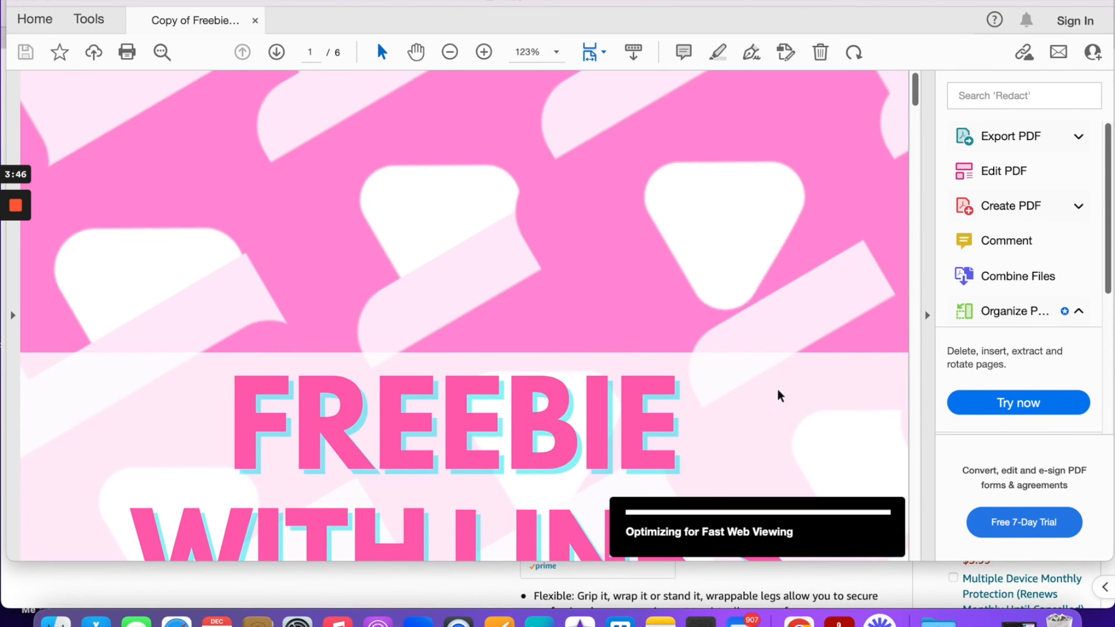